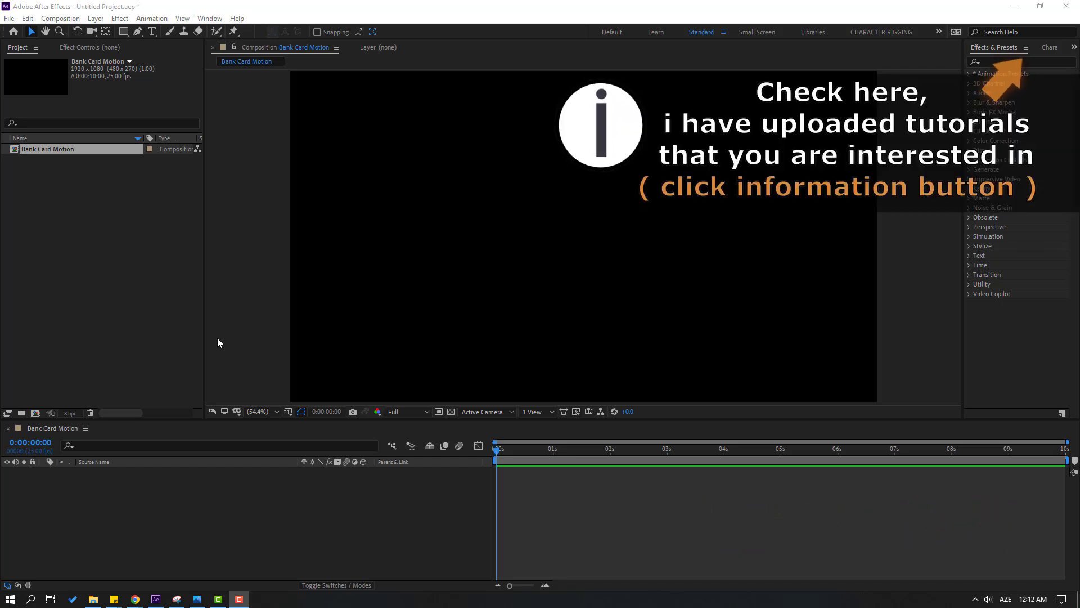
Create a 1920 x 1080 solid named BG with colour F7F7F7 and lock its layer
right_click(176, 505)
mouse_move(236, 389)
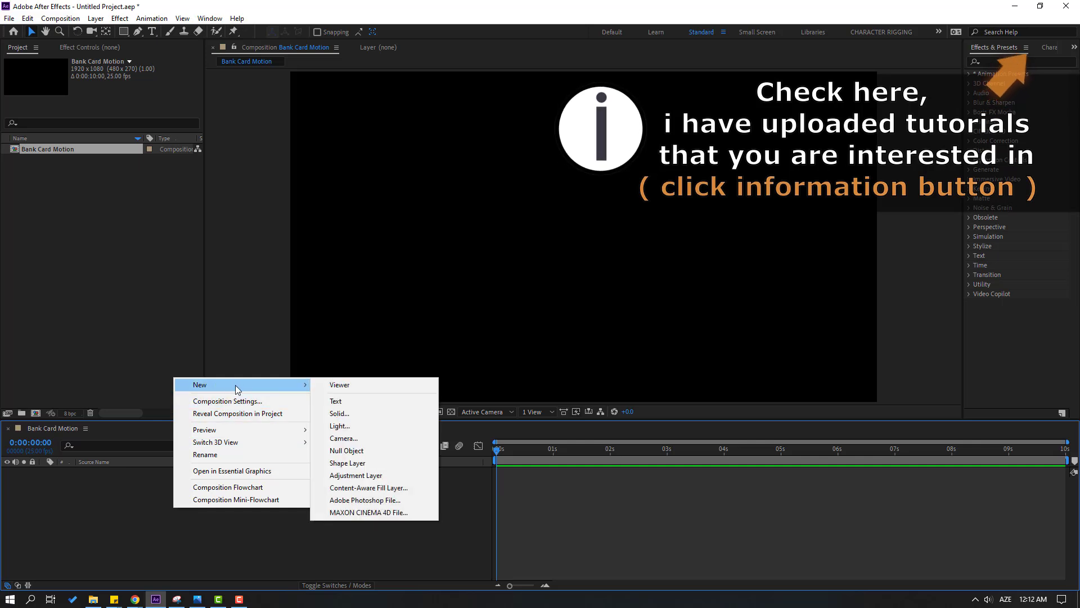
click(366, 415)
text(BG)
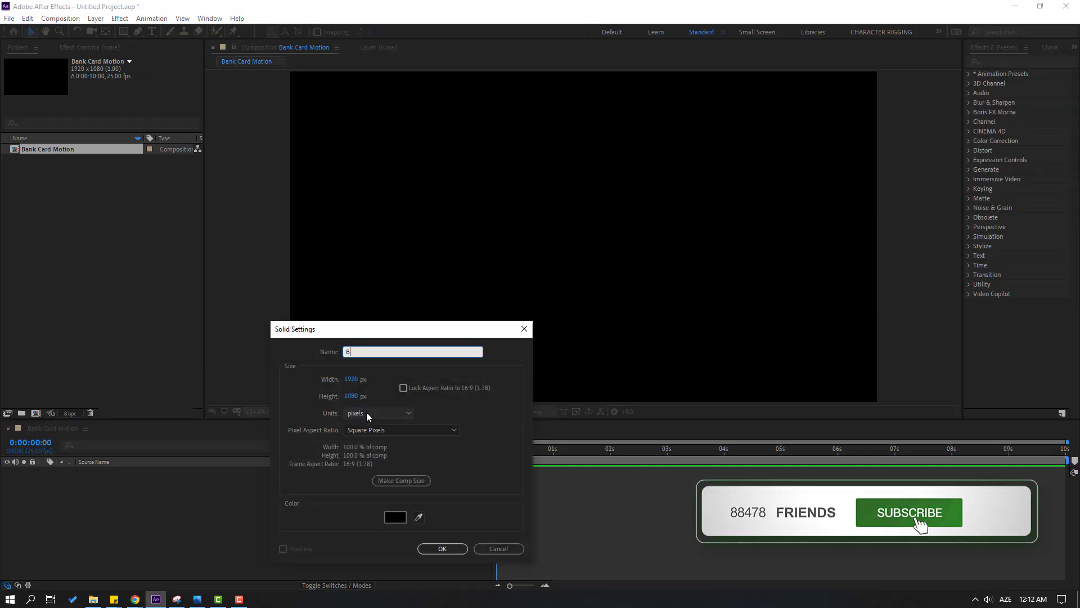
click(395, 516)
text(CCCCCC)
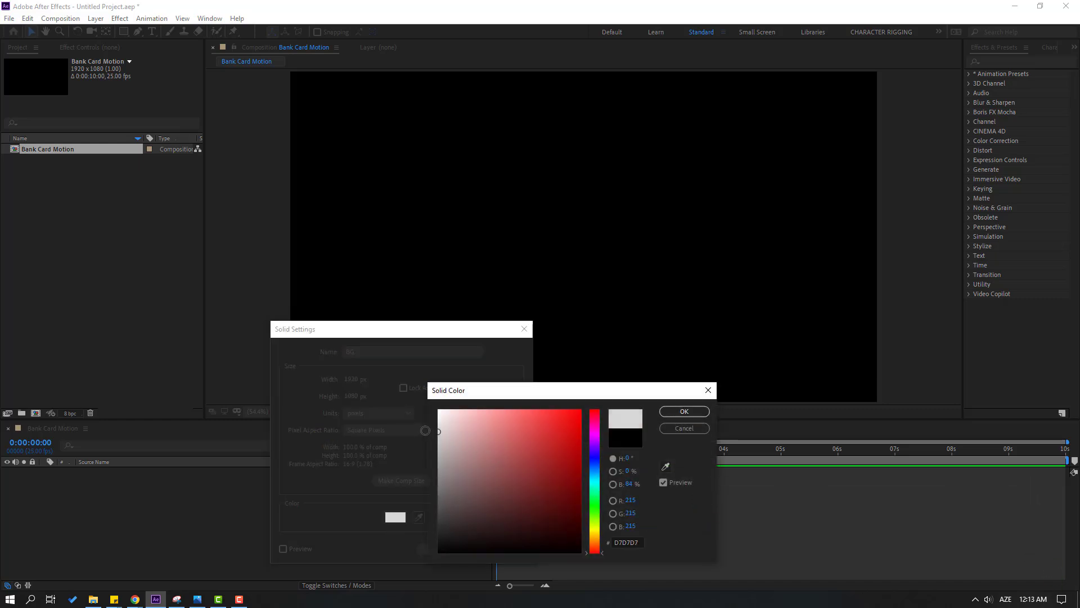
click(665, 466)
click(670, 426)
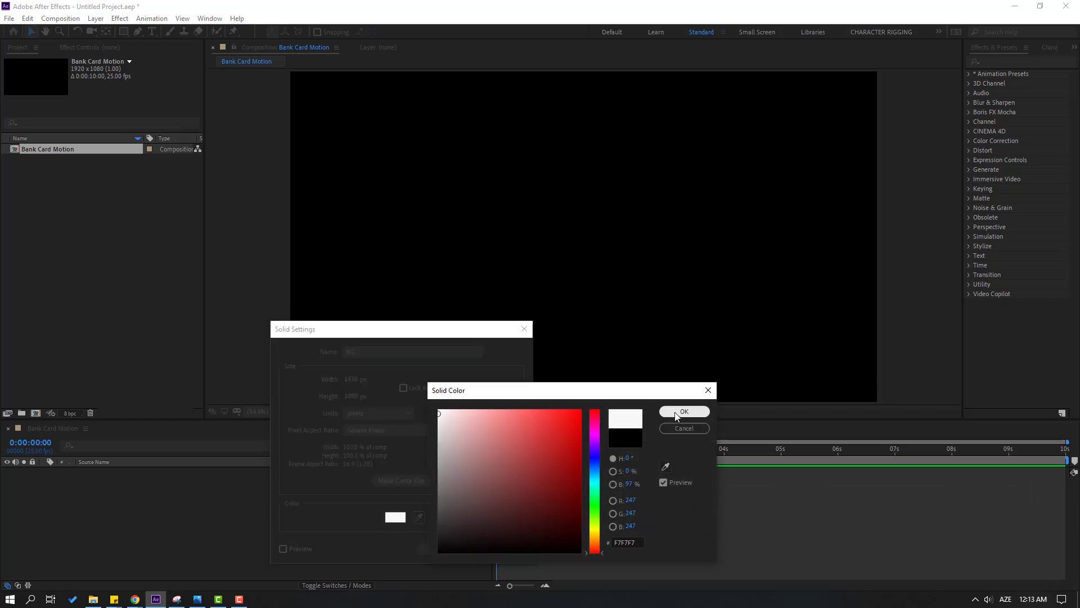
click(675, 412)
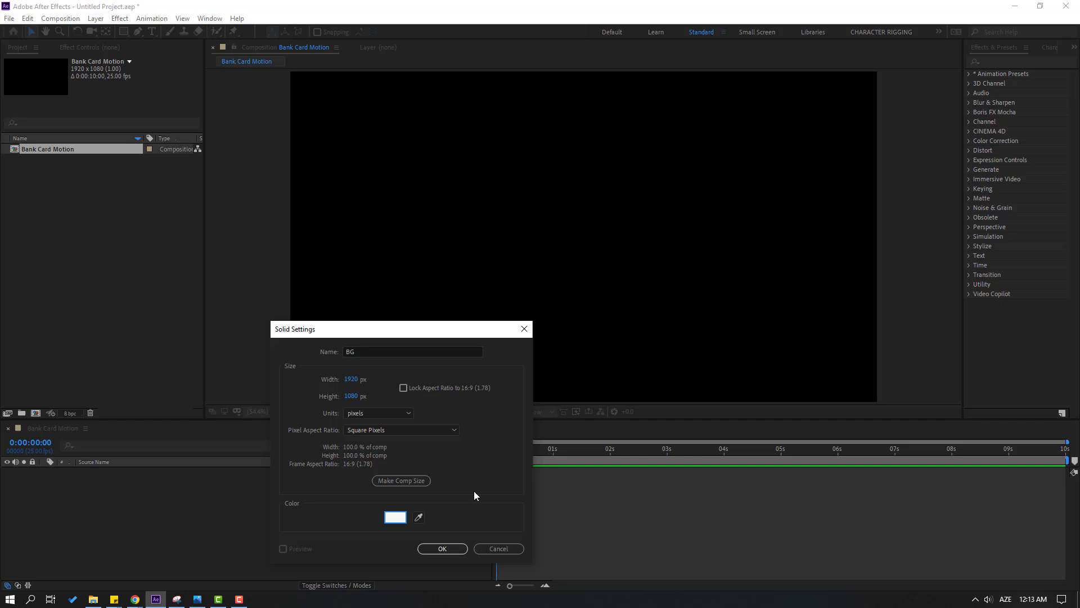
click(441, 549)
click(32, 471)
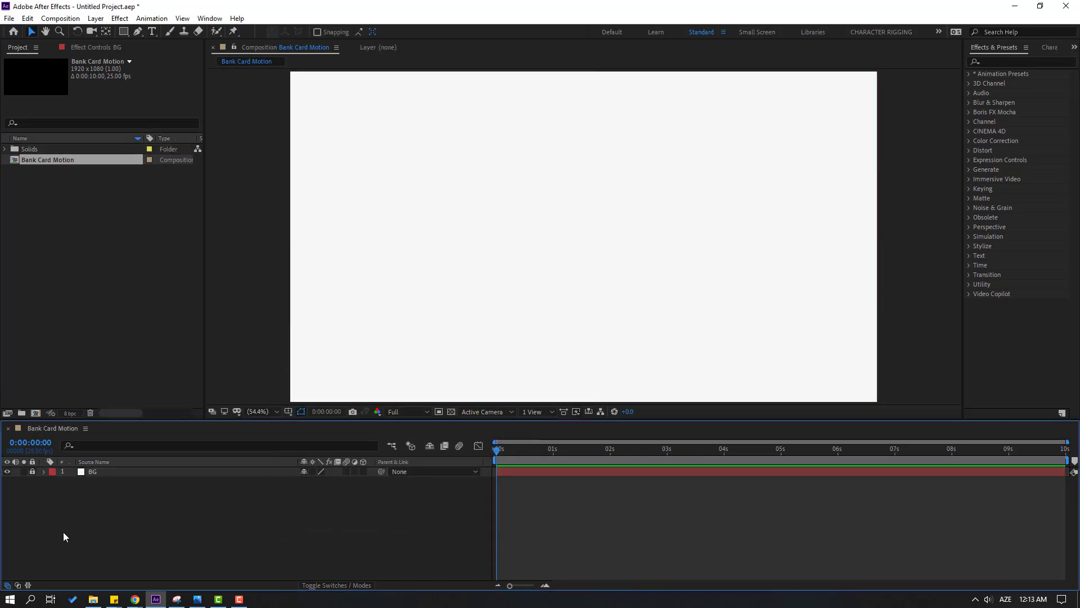
Draw a blue square about 258 px wide slightly above the composition's centre with the Rounded Rectangle tool
click(124, 33)
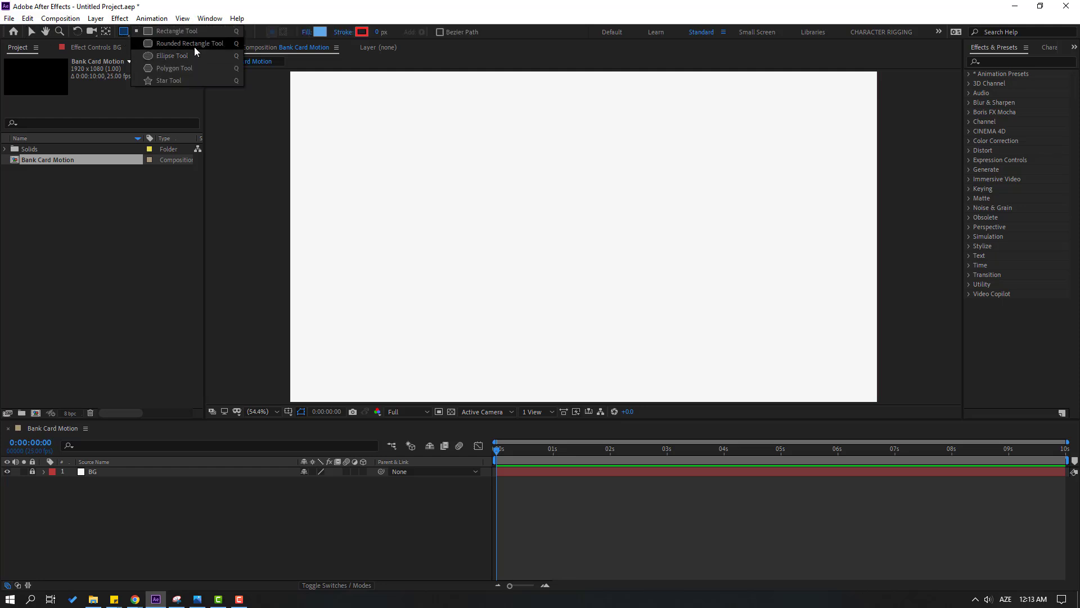
click(211, 47)
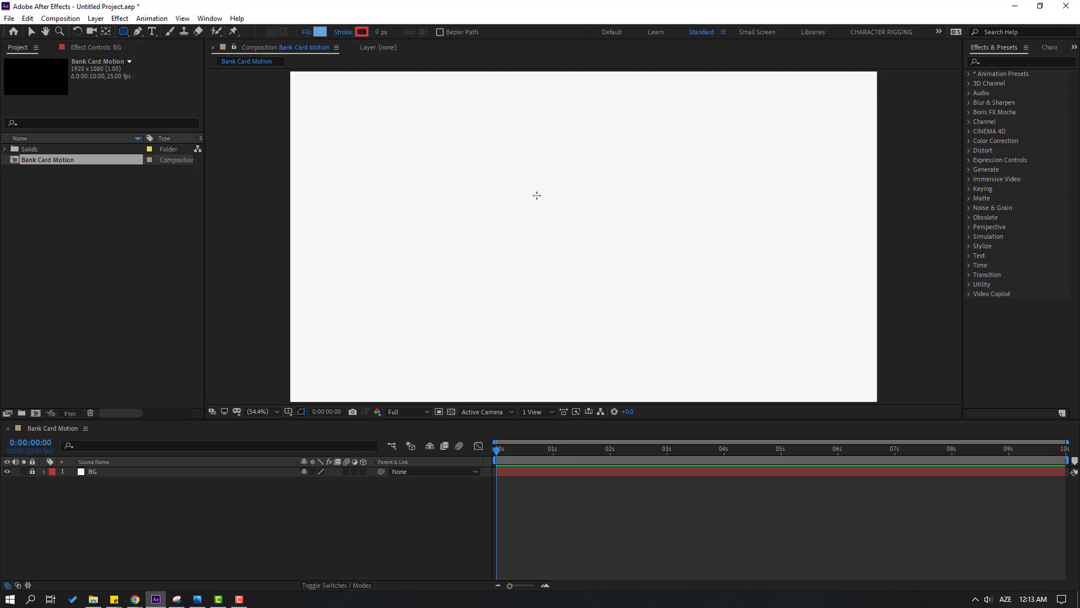
drag(527, 172, 604, 248)
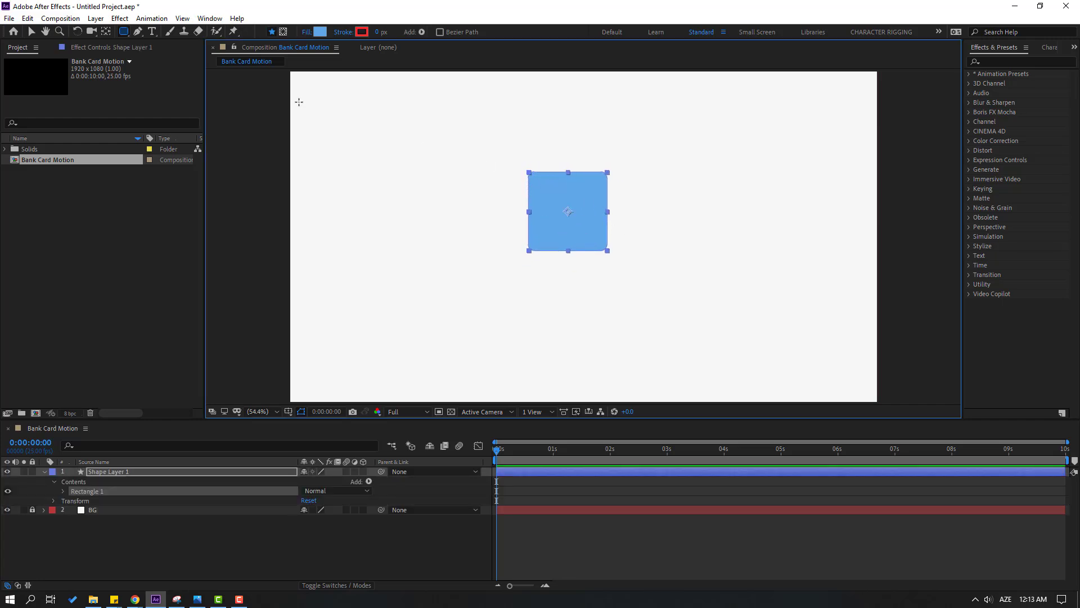
click(31, 33)
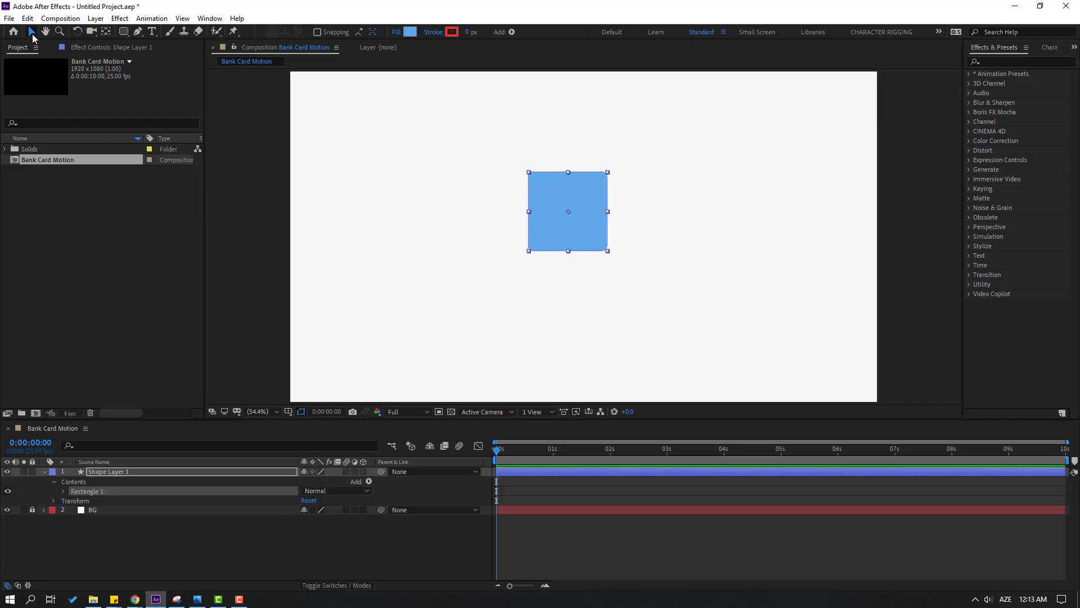
Set the rectangle path's size to 132.6 x 132.6 and its roundness to 94 to form a circle
click(62, 491)
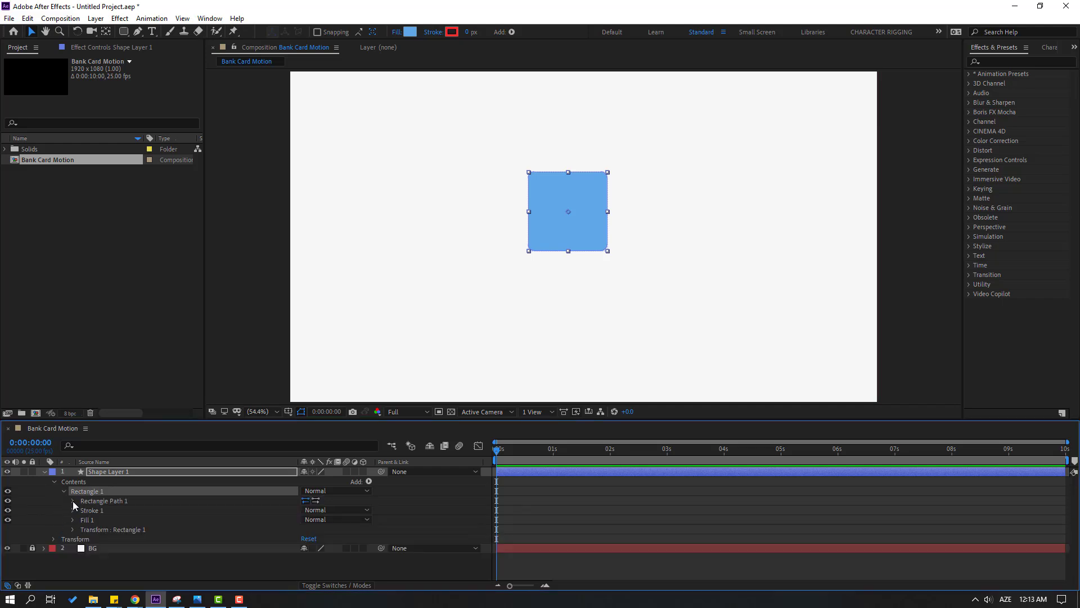
click(72, 501)
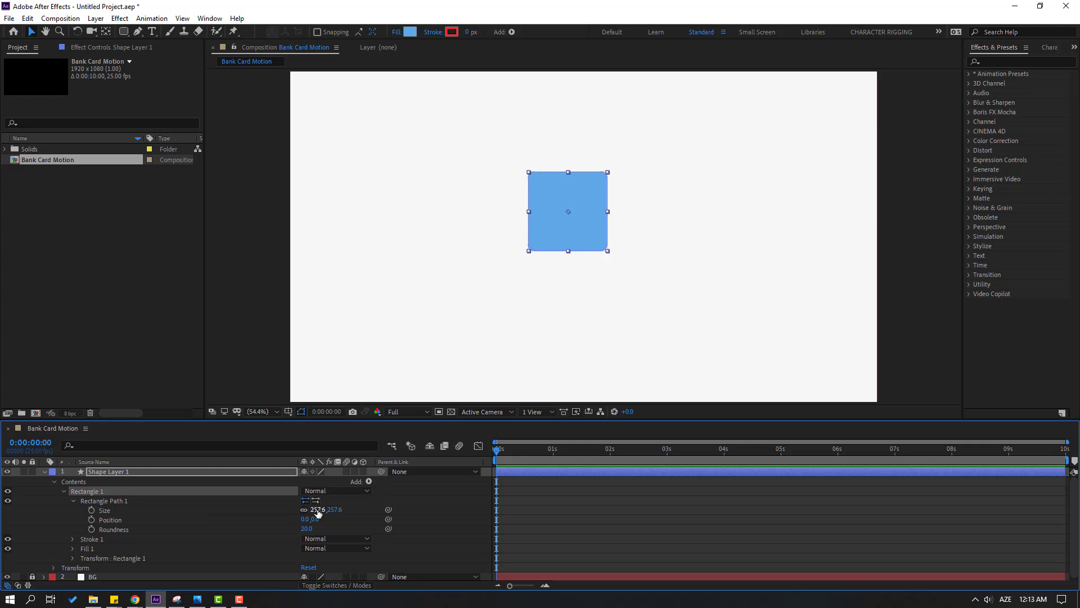
drag(316, 510, 341, 524)
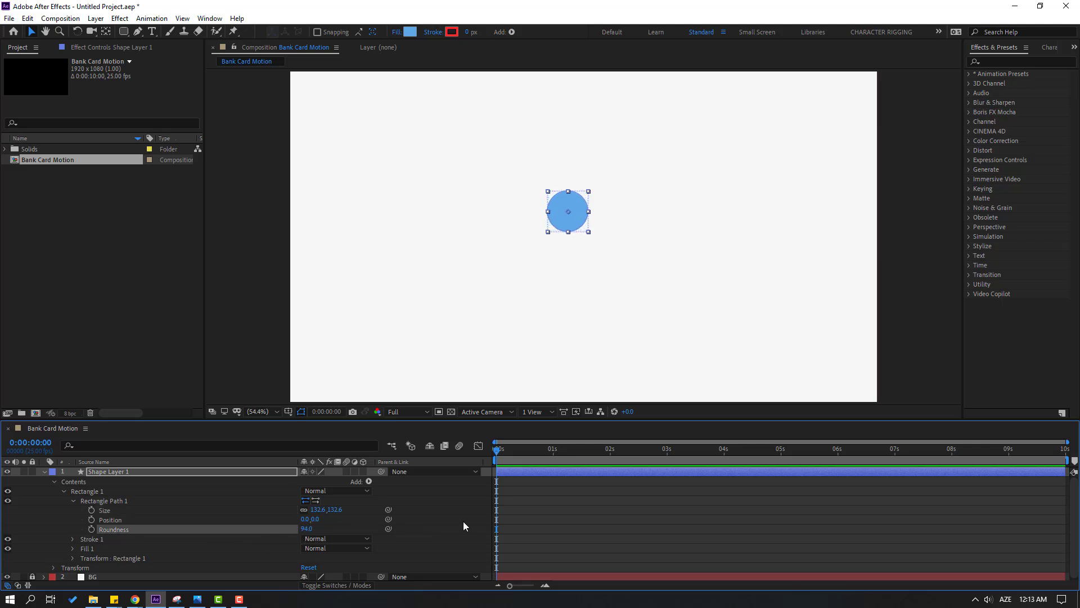
click(423, 551)
Move the circle's anchor point to its bottom centre and collapse the layer's properties
key(slash)
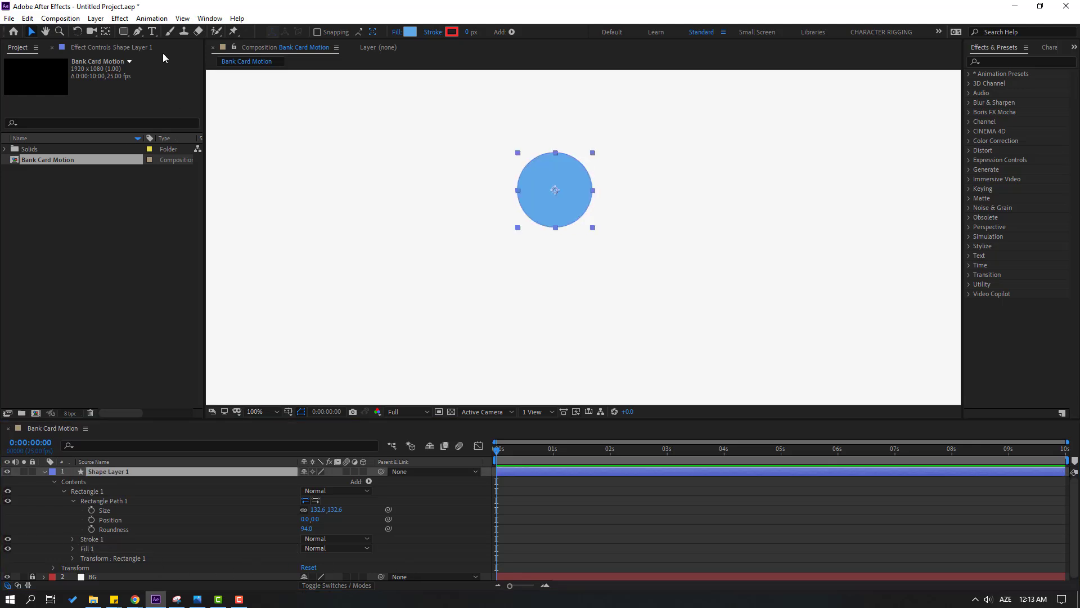
click(104, 32)
key(period)
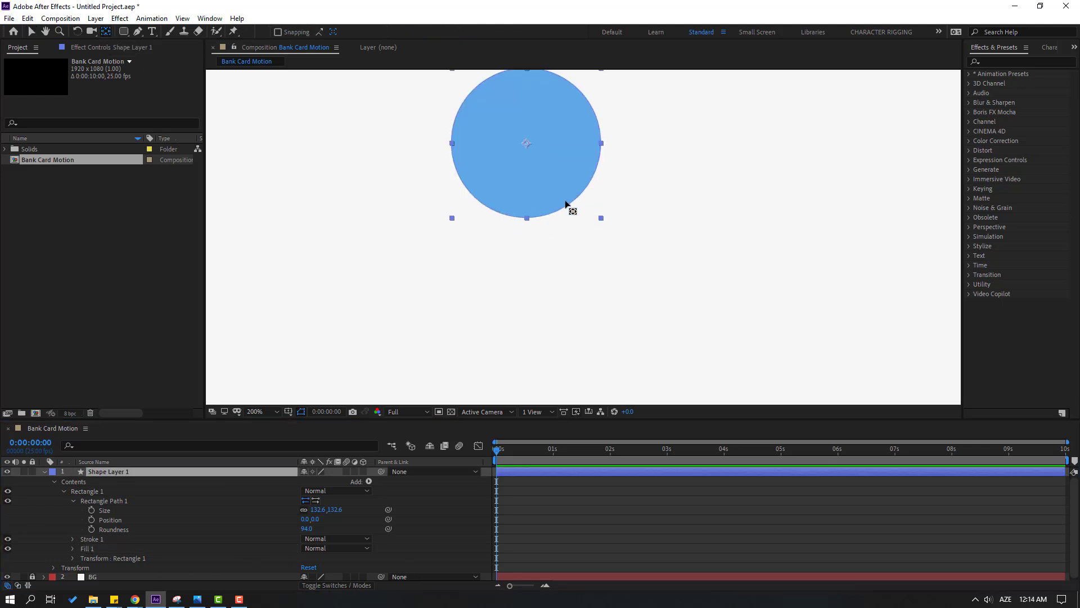
click(528, 145)
drag(531, 199, 538, 220)
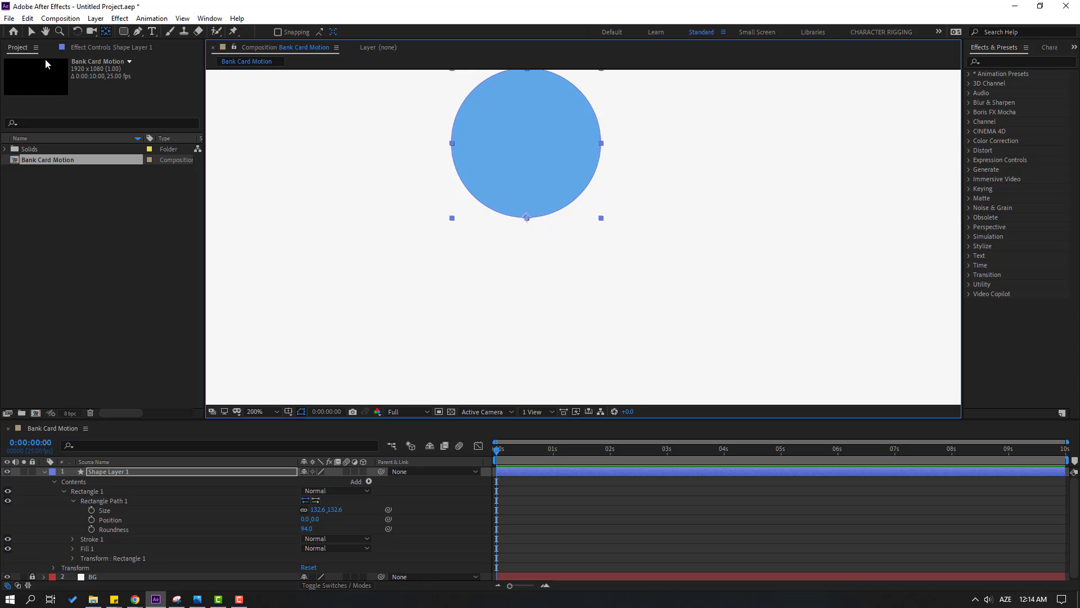
key(v)
key(comma)
key(comma)
click(45, 477)
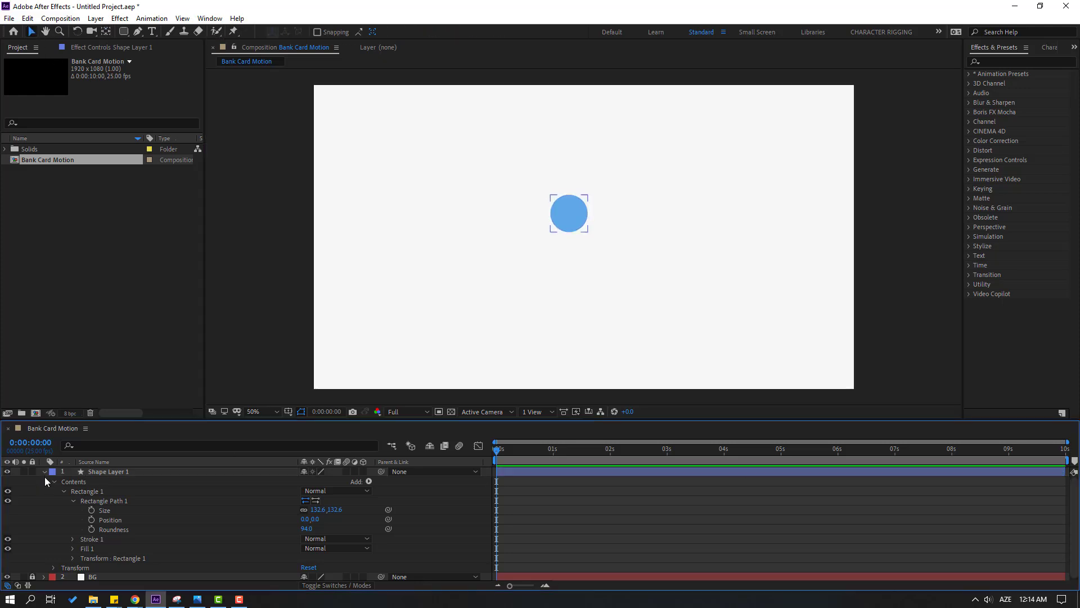
click(45, 471)
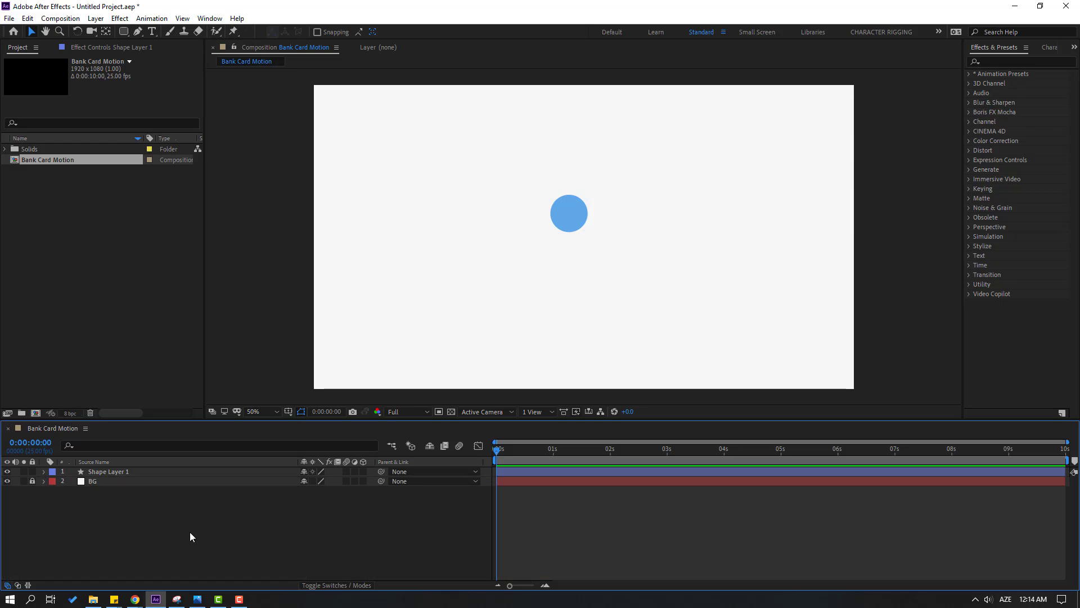
Draw a horizontal line below the circle with the Pen tool and set its fill to none
click(137, 31)
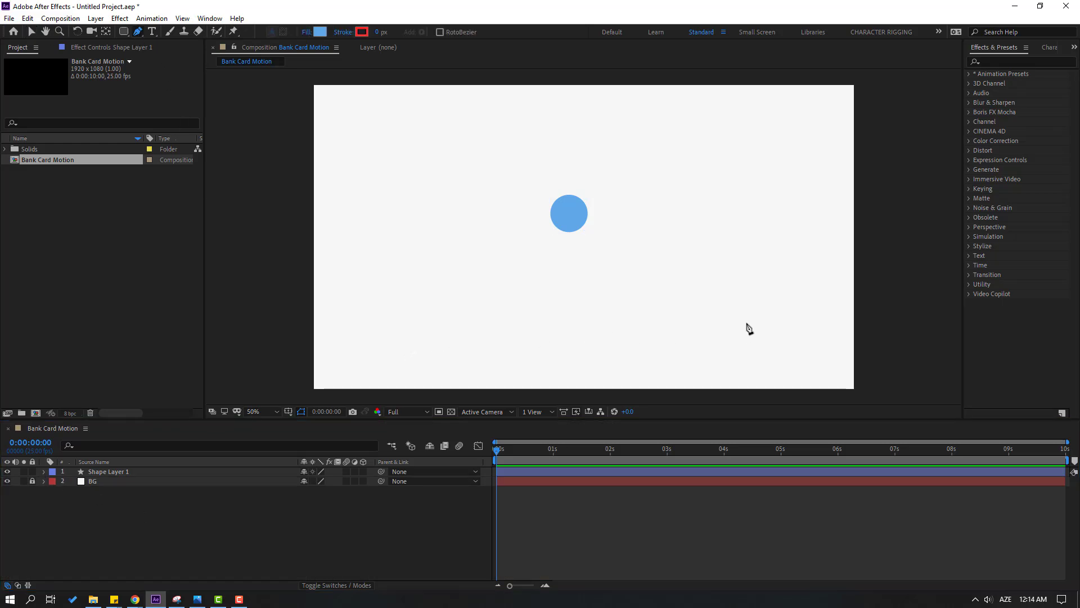
click(433, 336)
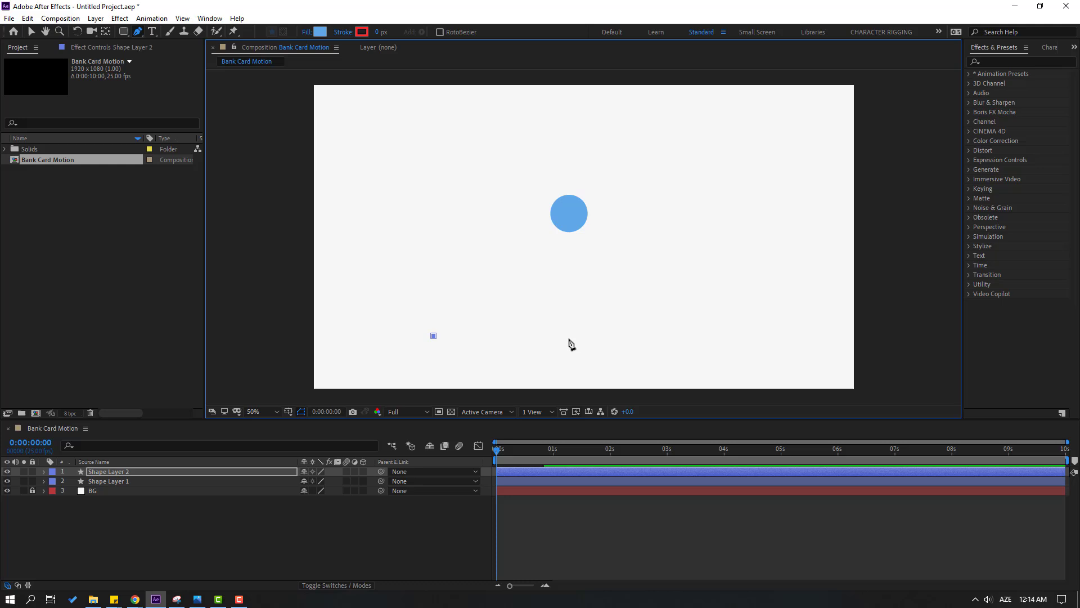
click(684, 336)
click(32, 32)
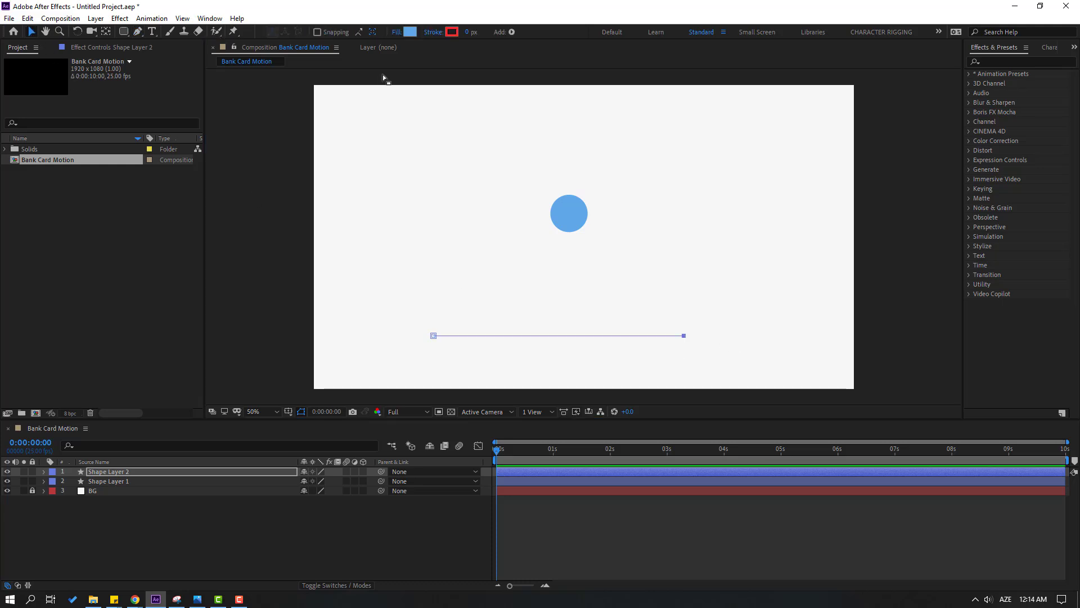
click(394, 33)
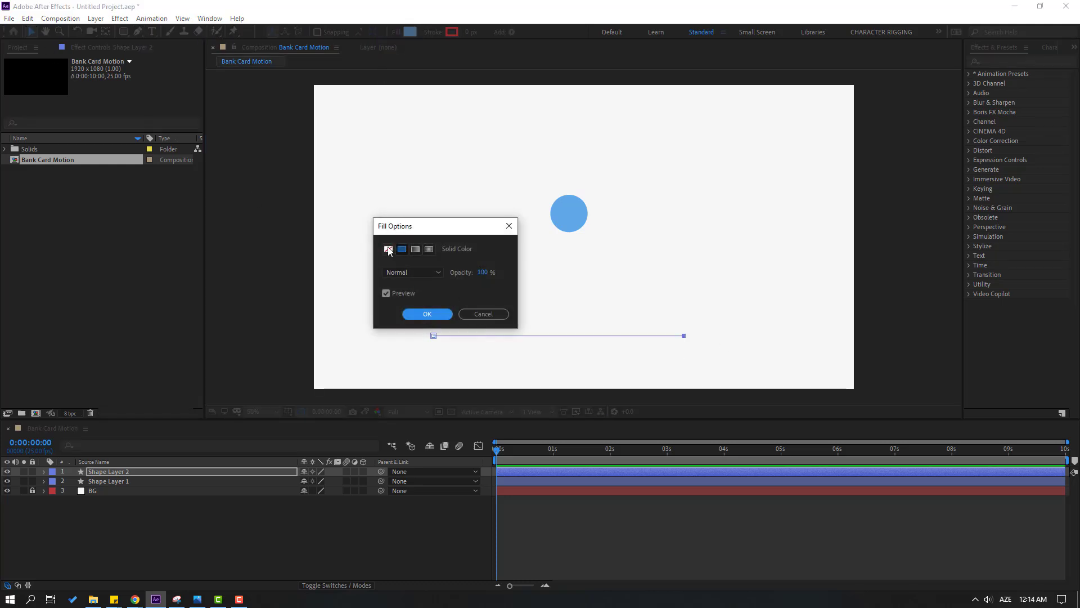
click(389, 249)
click(445, 313)
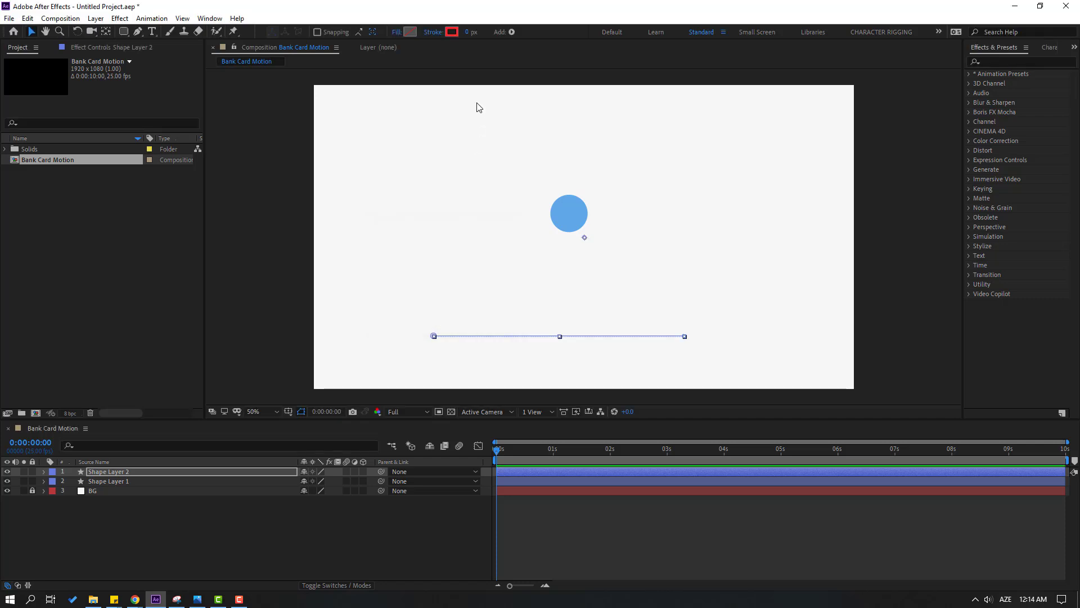
Set the line's stroke width to 6 px and its stroke colour to 393939
drag(468, 34, 471, 34)
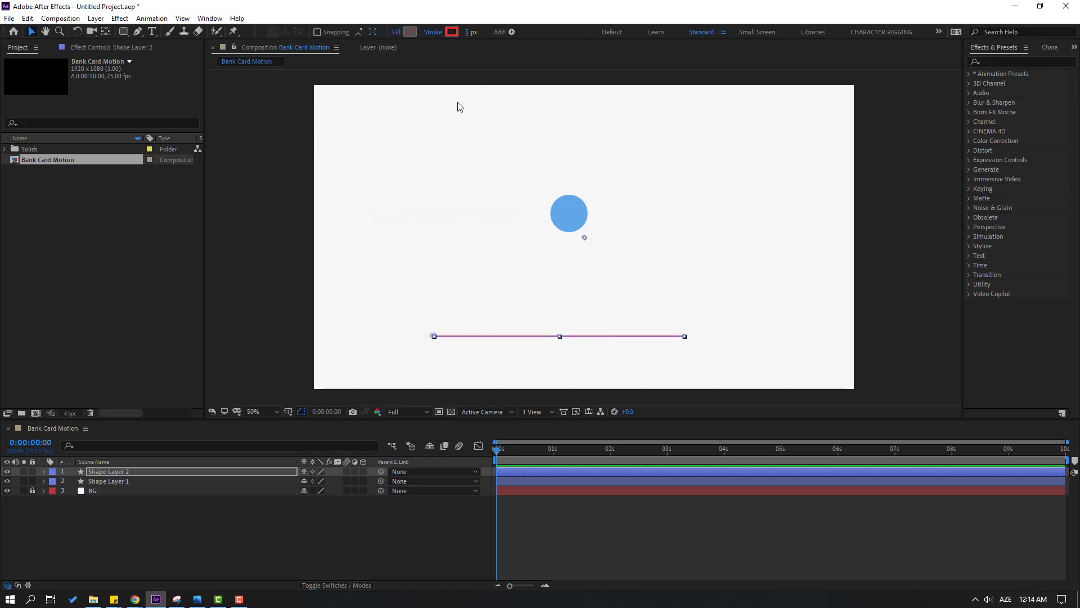
click(468, 32)
text(6)
key(Return)
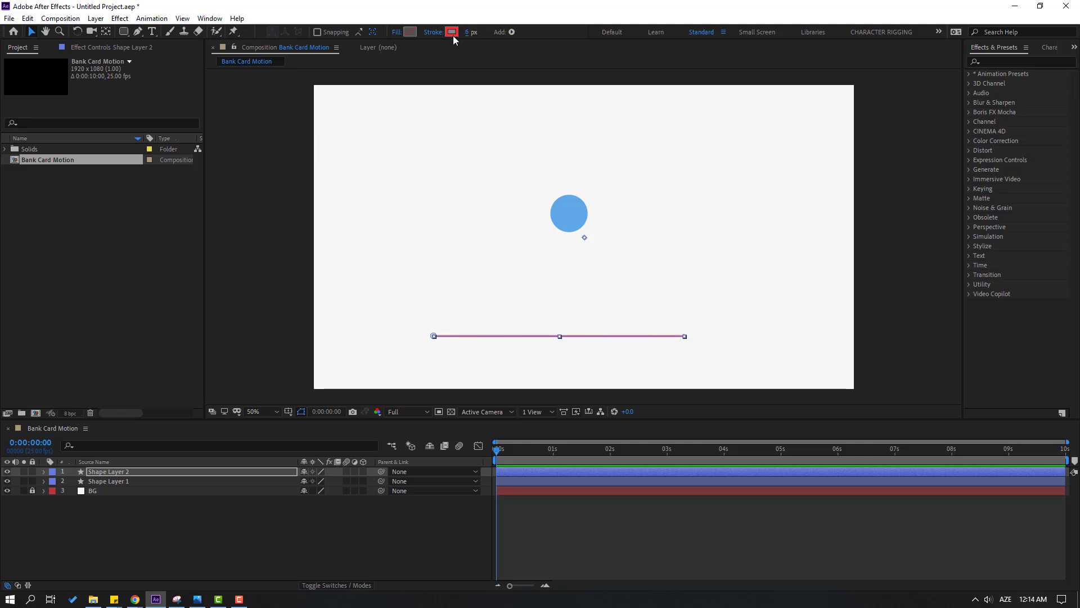
click(453, 35)
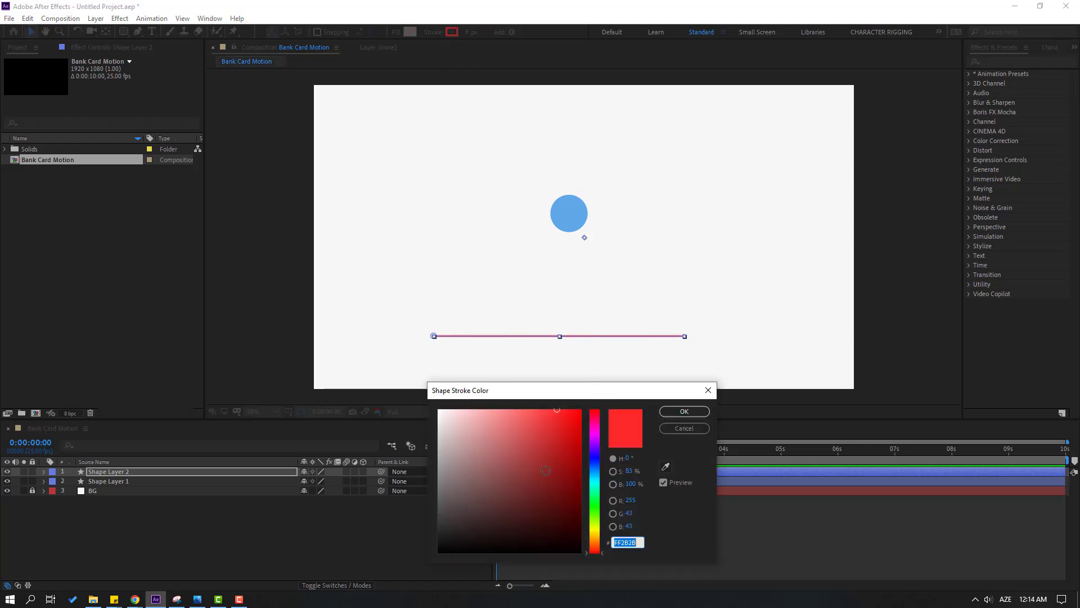
drag(446, 516, 433, 520)
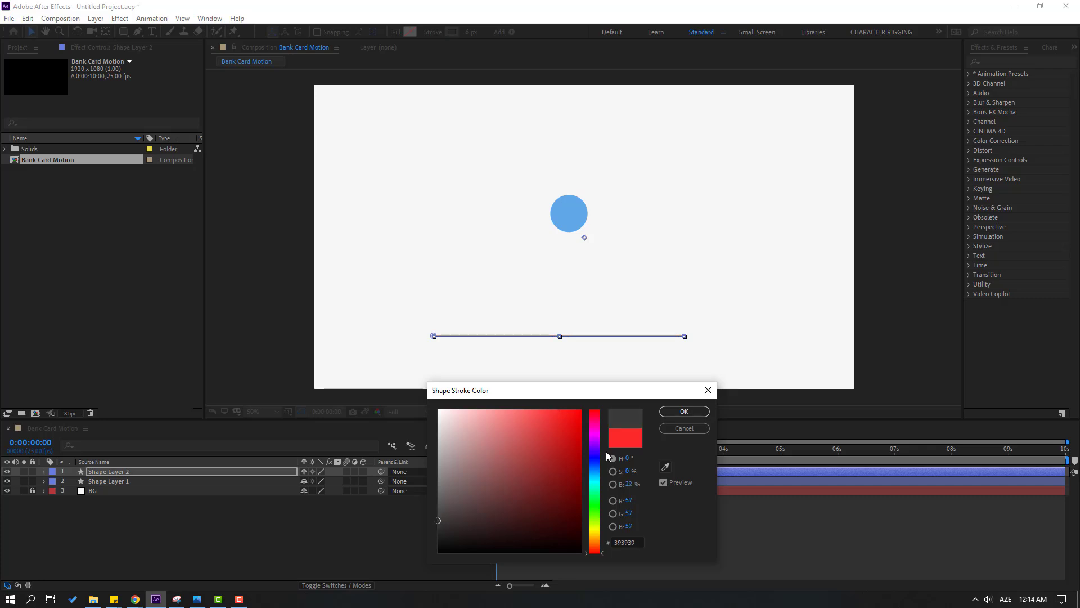
click(684, 411)
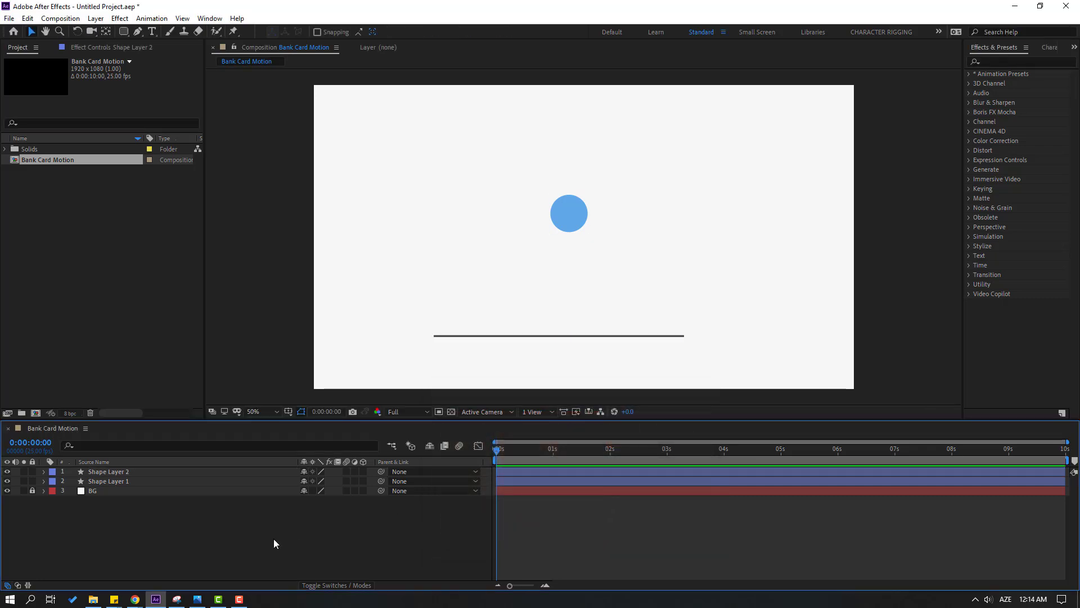
Rename the line's shape layer as line
click(102, 471)
key(Return)
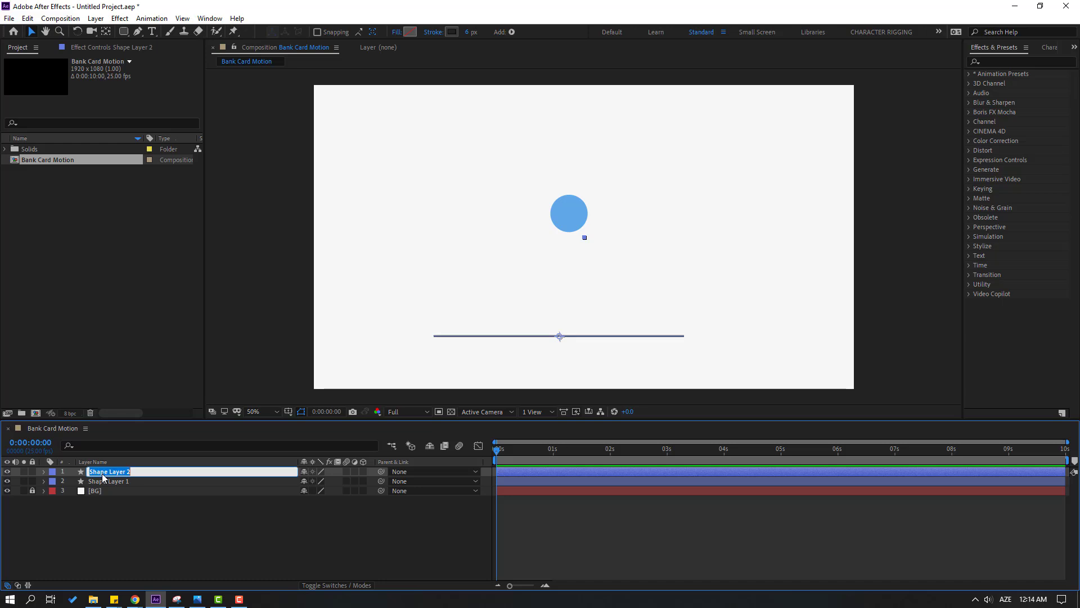
text(line)
key(Return)
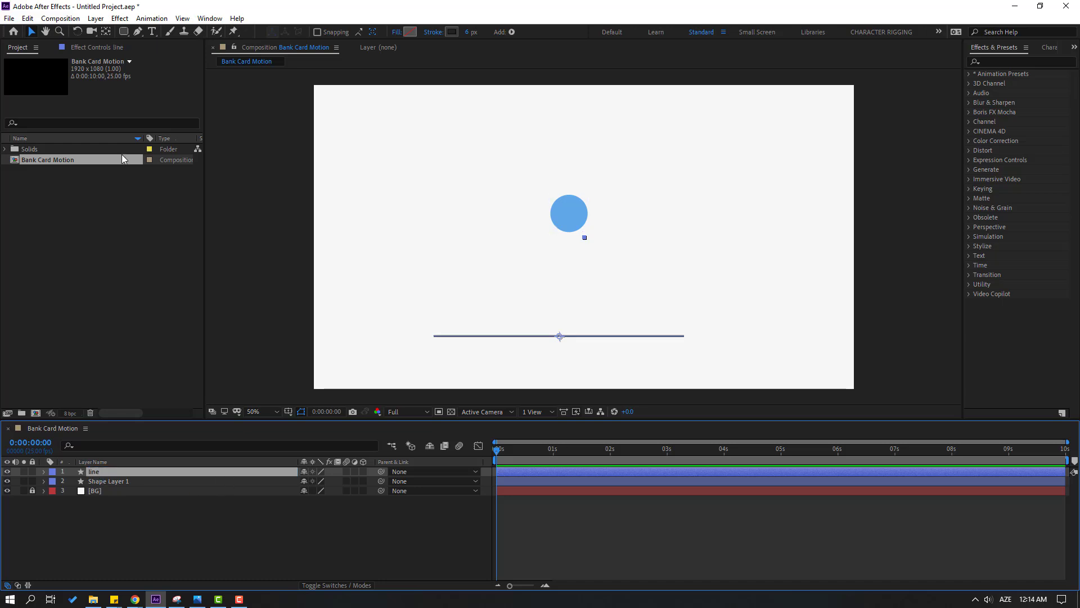
Show the Title/Action Safe guides and move the line down onto the title-safe area's lower edge, near the horizontal centre
drag(560, 340, 562, 352)
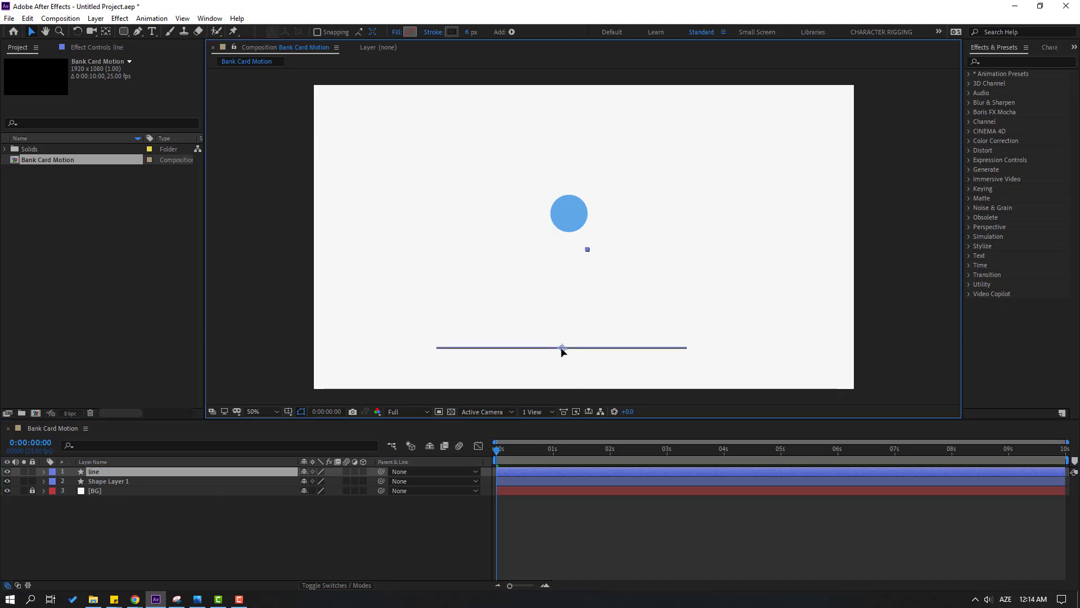
click(287, 412)
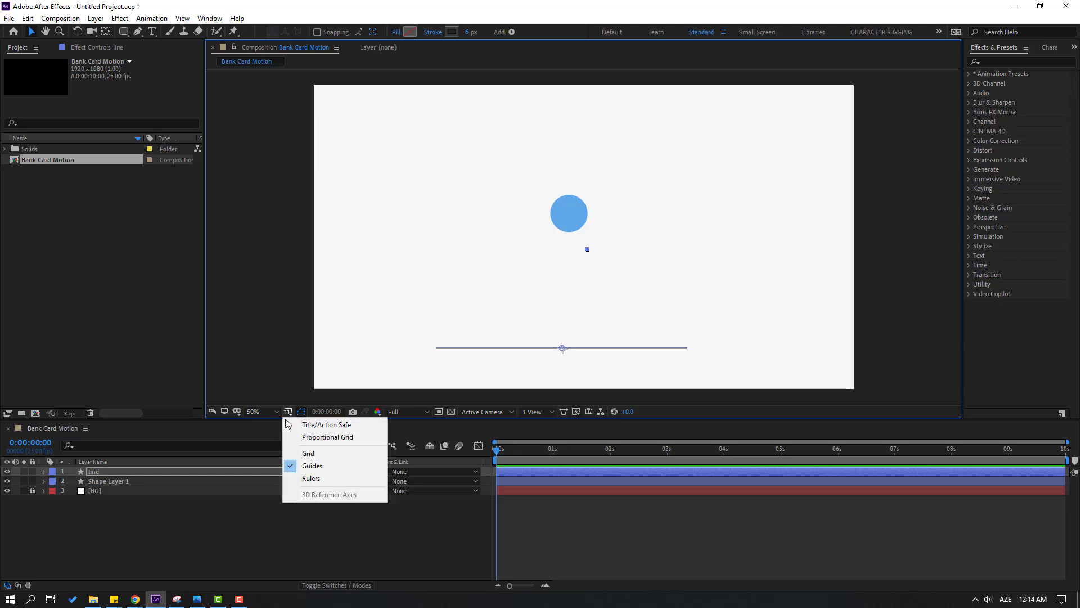
click(356, 427)
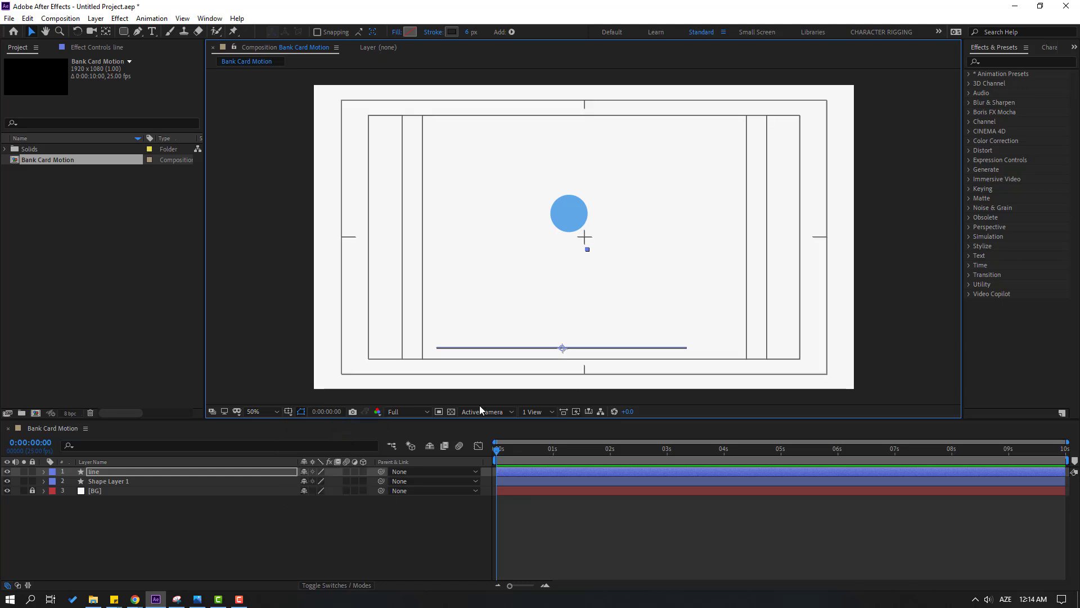
drag(564, 349, 579, 361)
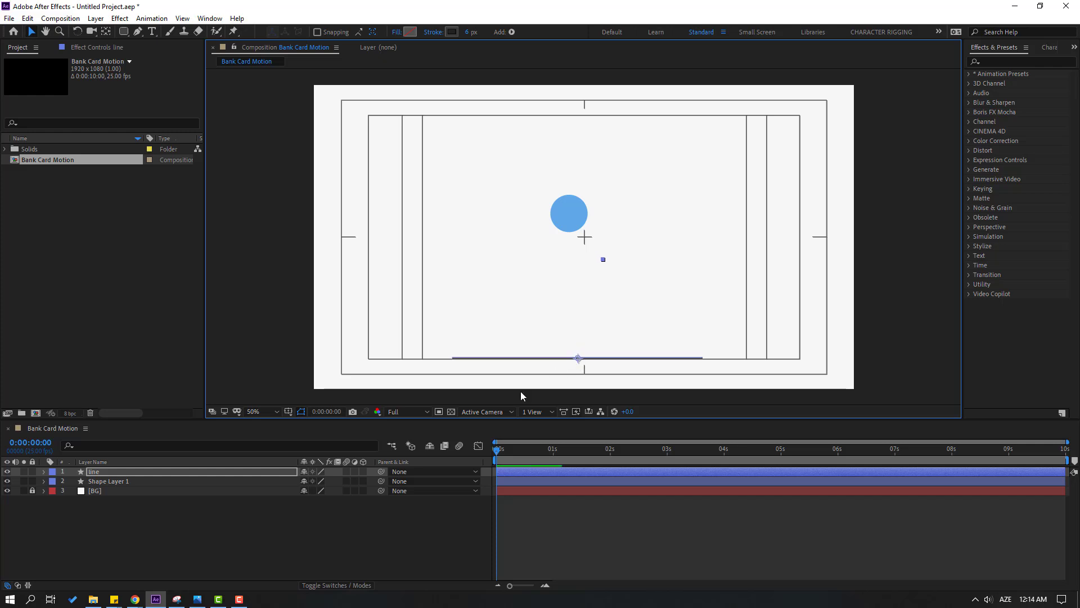
Rename the blue circle's shape layer as card
click(107, 482)
key(Return)
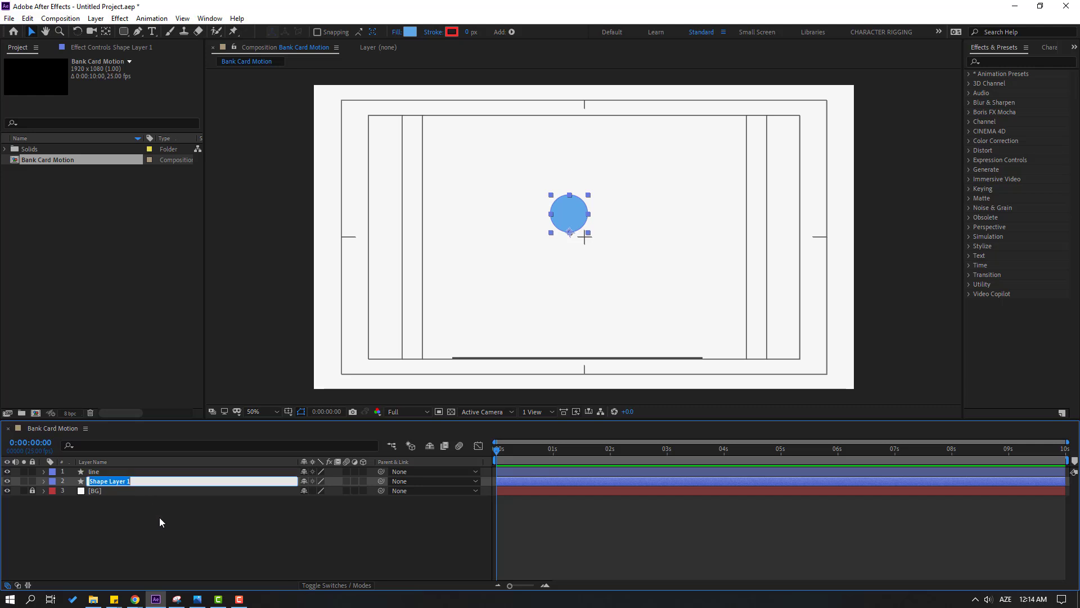
text(card)
key(Return)
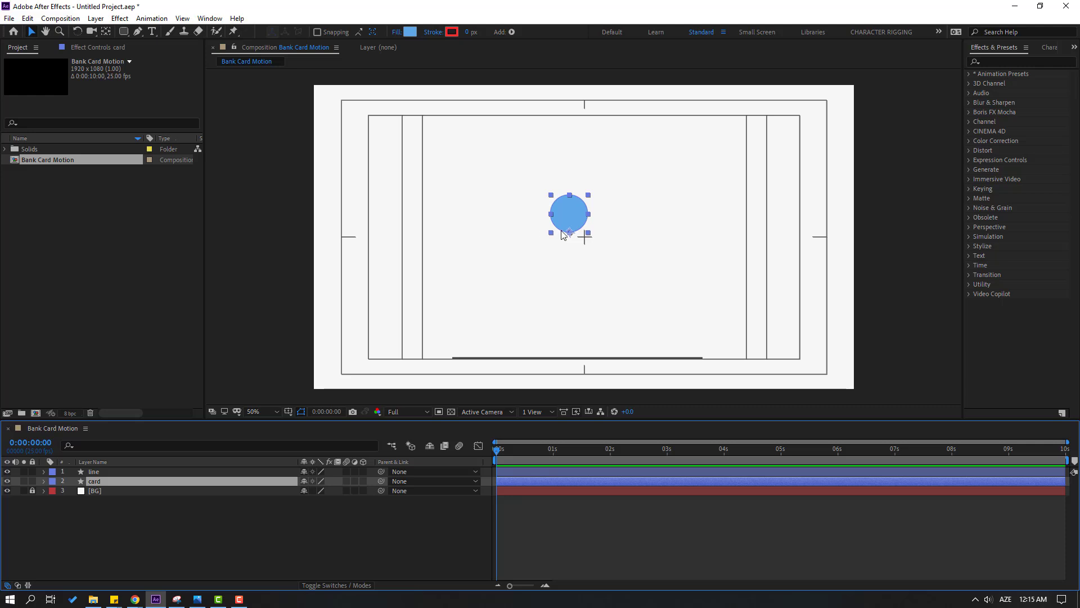
Move the blue circle down so it rests on the dark line, near the horizontal centre of the frame
drag(573, 220, 579, 335)
scroll(579, 336, up, 4)
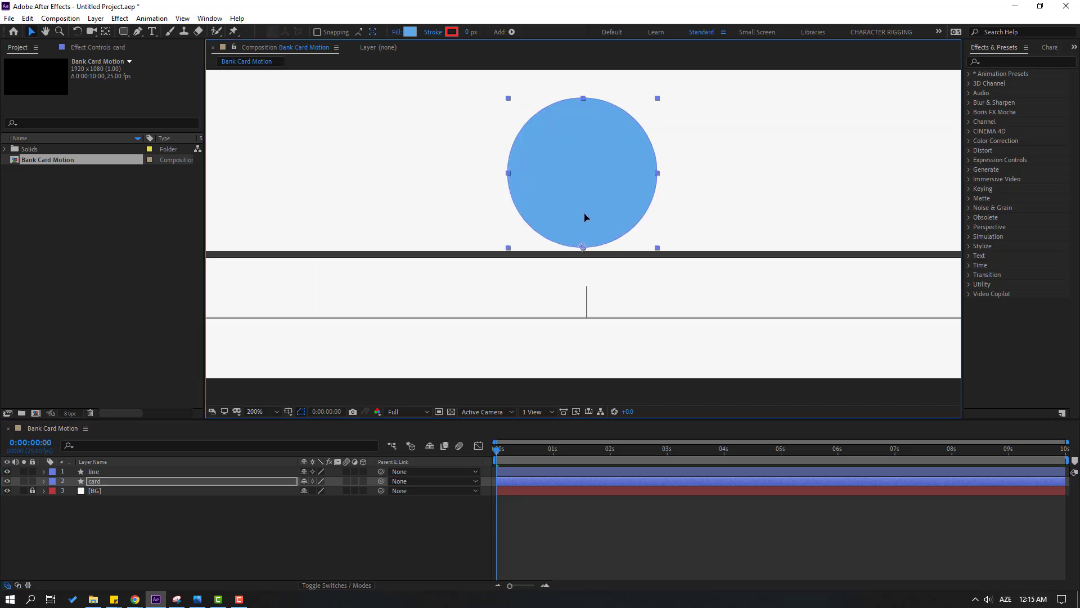
drag(586, 219, 586, 220)
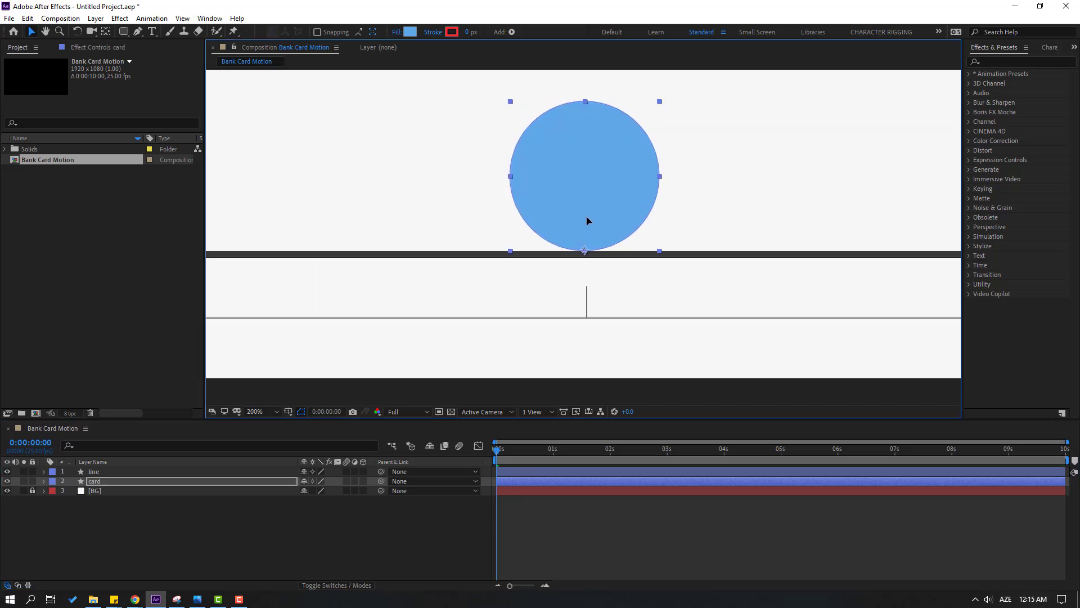
scroll(587, 220, down, 4)
click(414, 324)
click(253, 413)
click(286, 227)
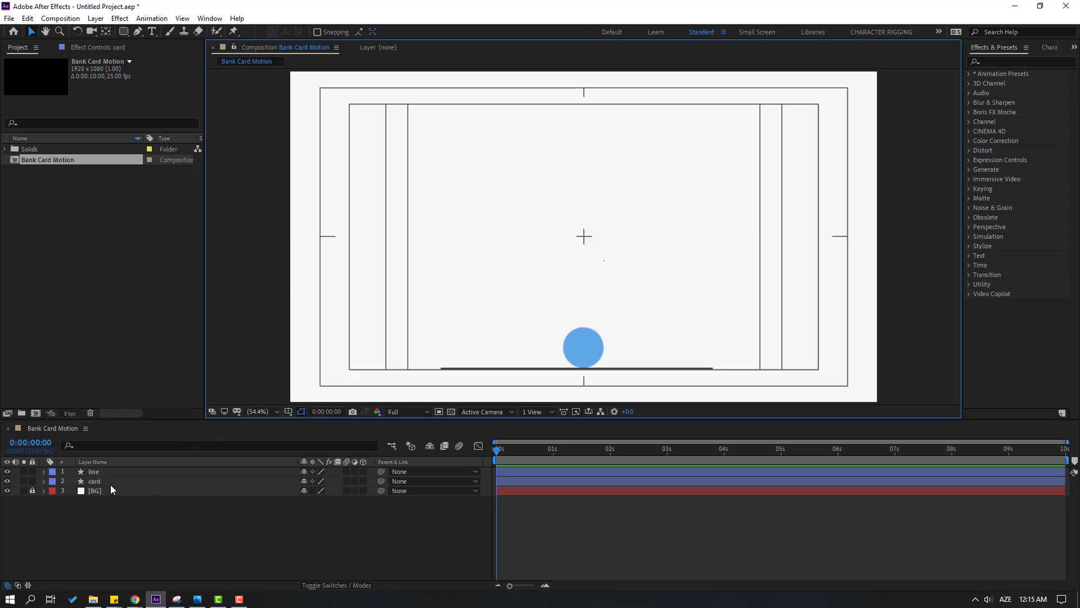
Set a Position keyframe for the card layer at 0:00:00:00
click(96, 481)
key(p)
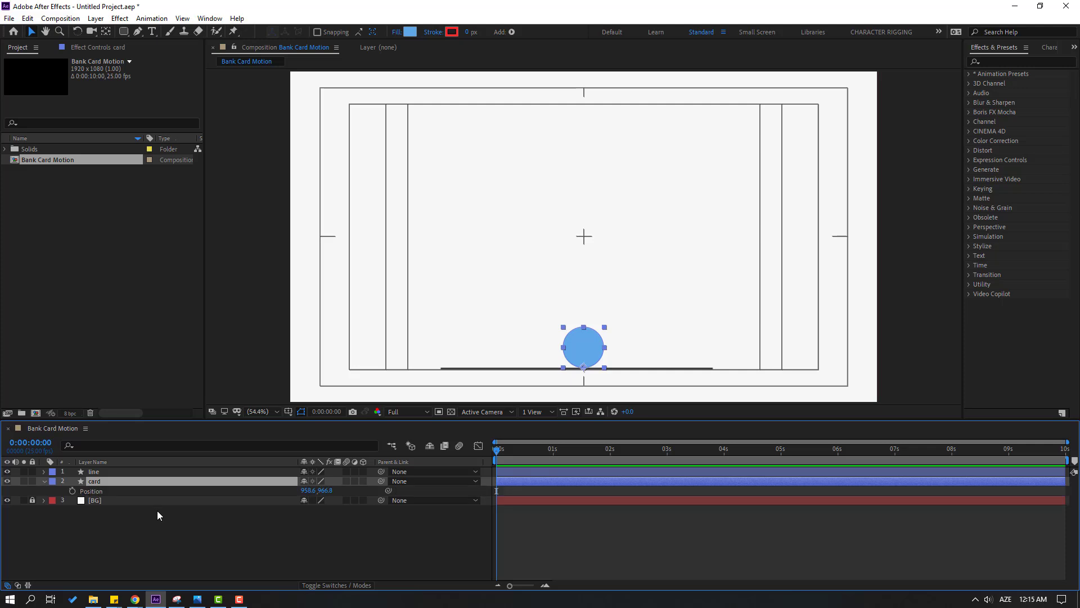
click(72, 491)
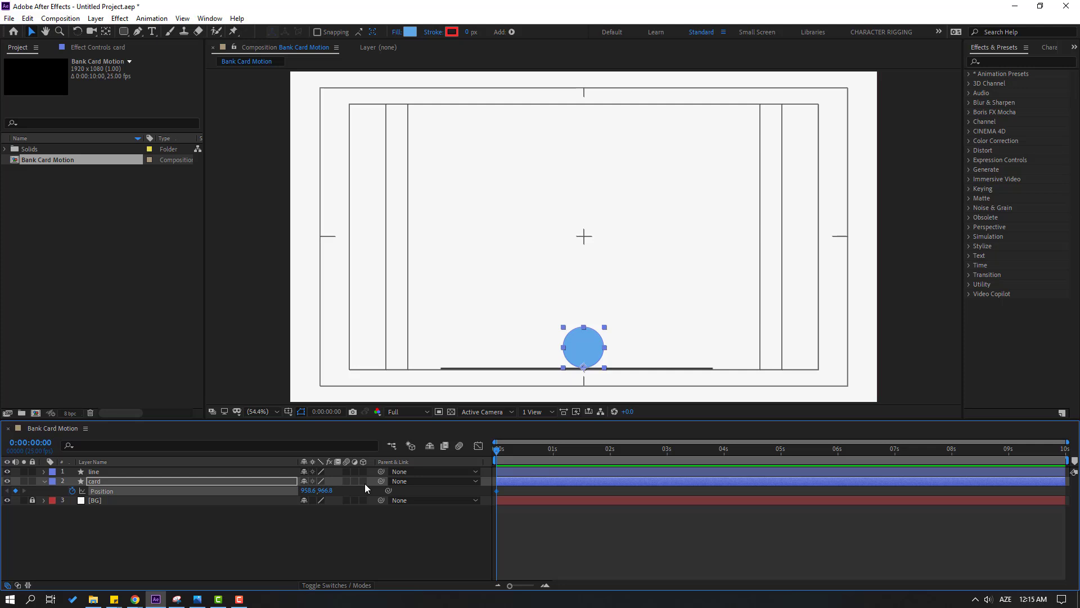
At 10 frames, raise the circle to a Y position of 402.8
click(329, 411)
click(328, 411)
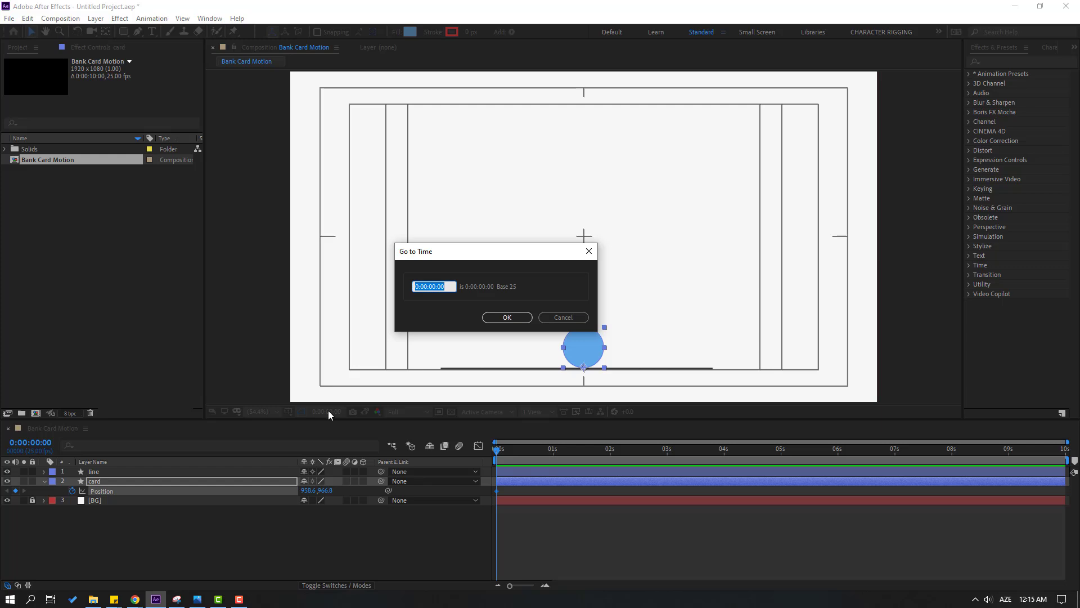
text(+10)
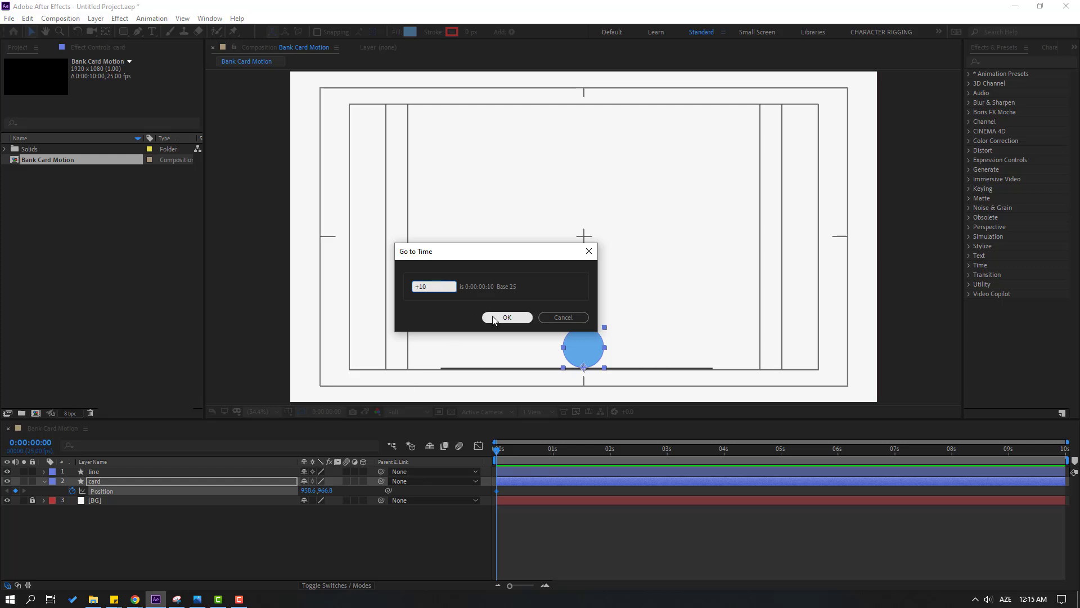
click(494, 318)
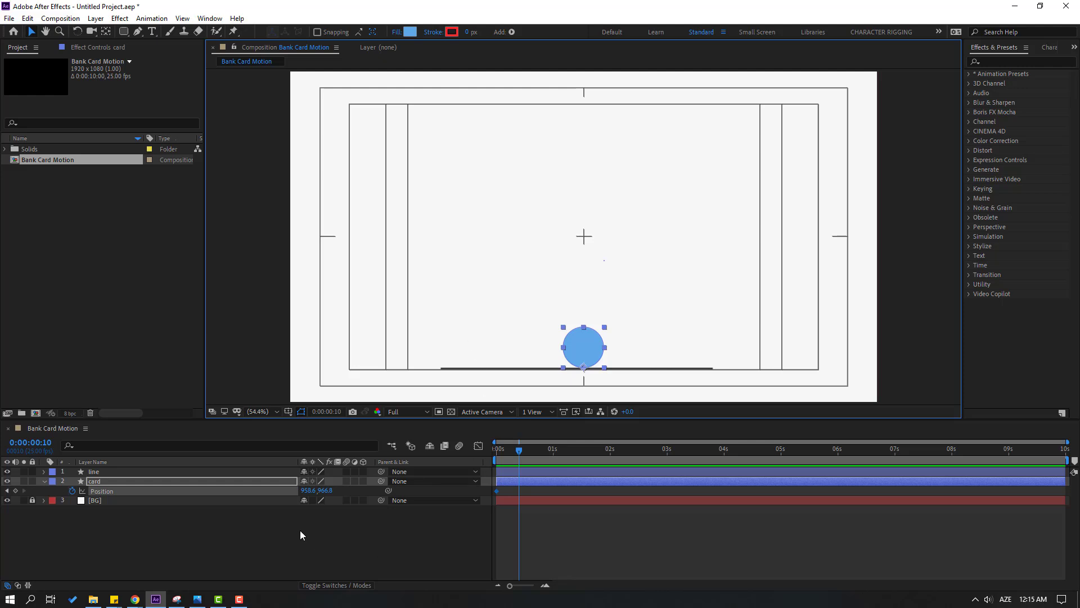
drag(325, 490, 292, 491)
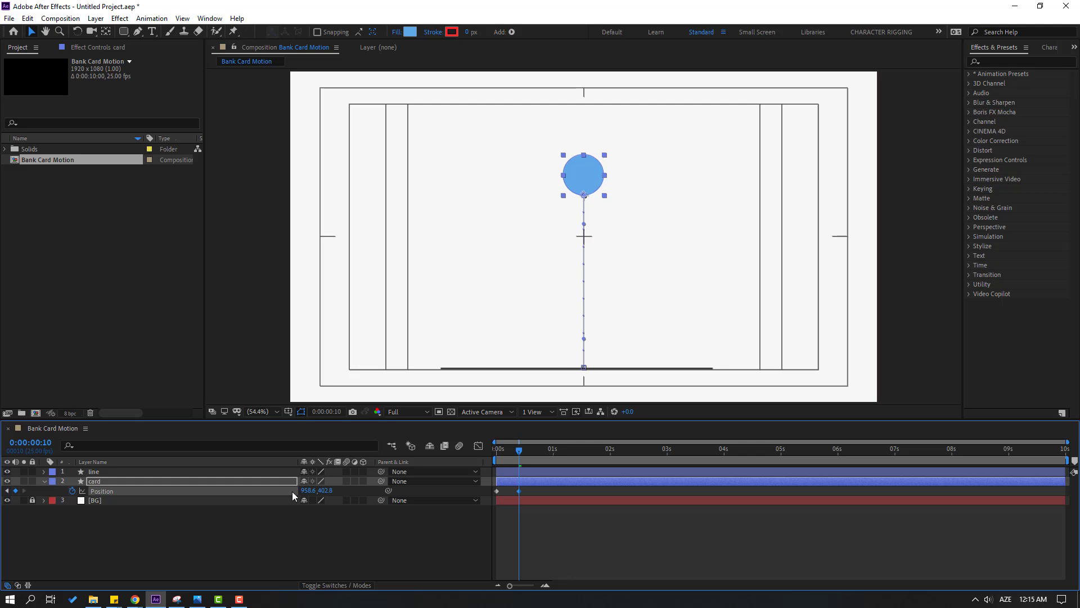
Copy the card layer's first Position keyframe to 0:00:00:20 so the circle returns to the line
key(shift+Page_Down)
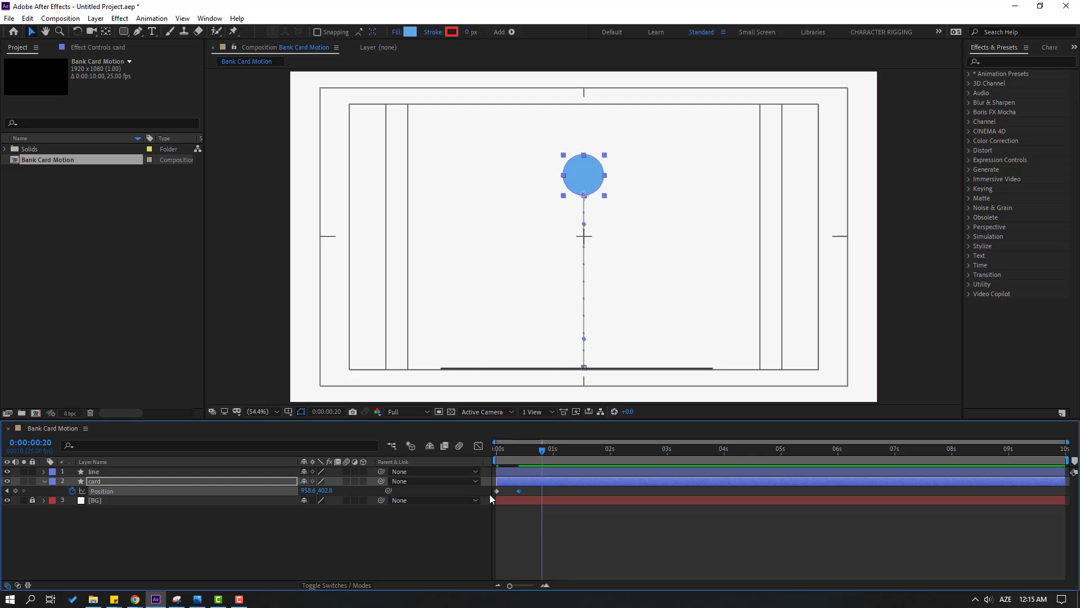
drag(506, 490, 485, 503)
key(ctrl+v)
Apply Easy Ease to all three Position keyframes of the card layer
drag(556, 493, 488, 504)
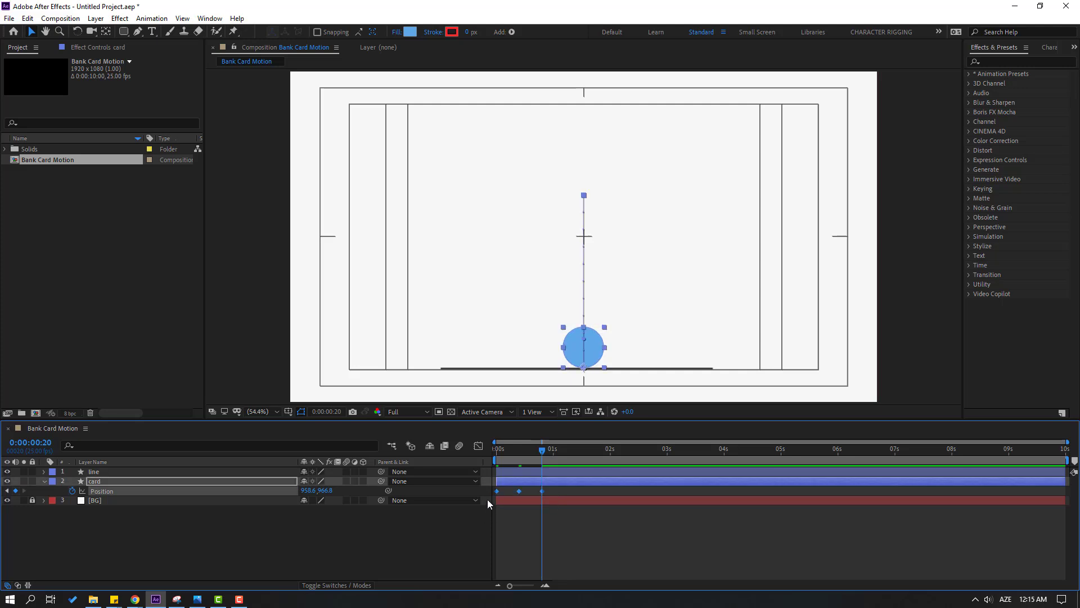
right_click(498, 493)
mouse_move(613, 484)
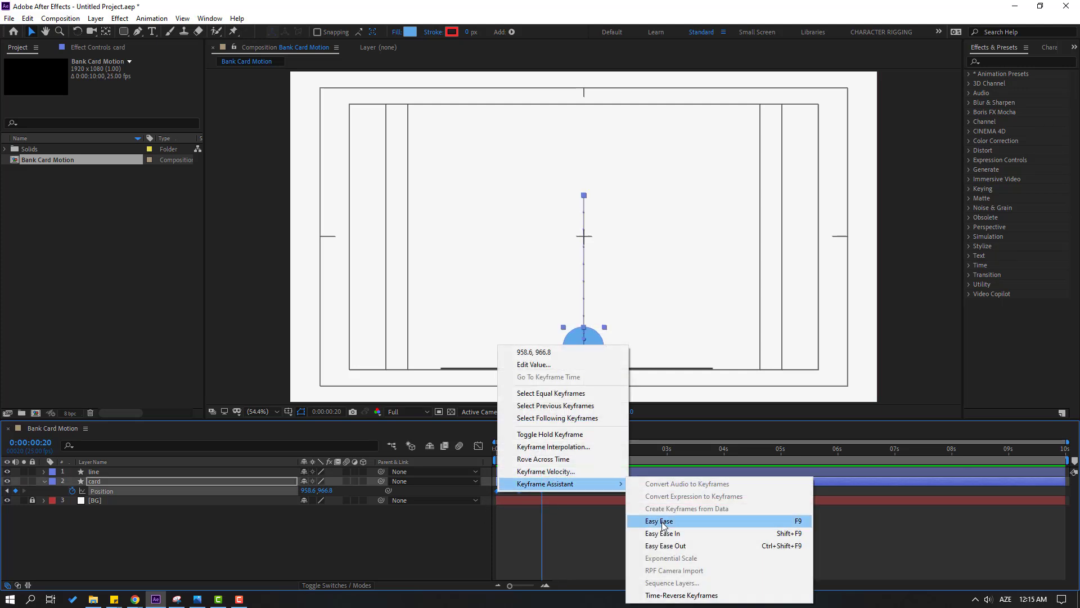
click(798, 526)
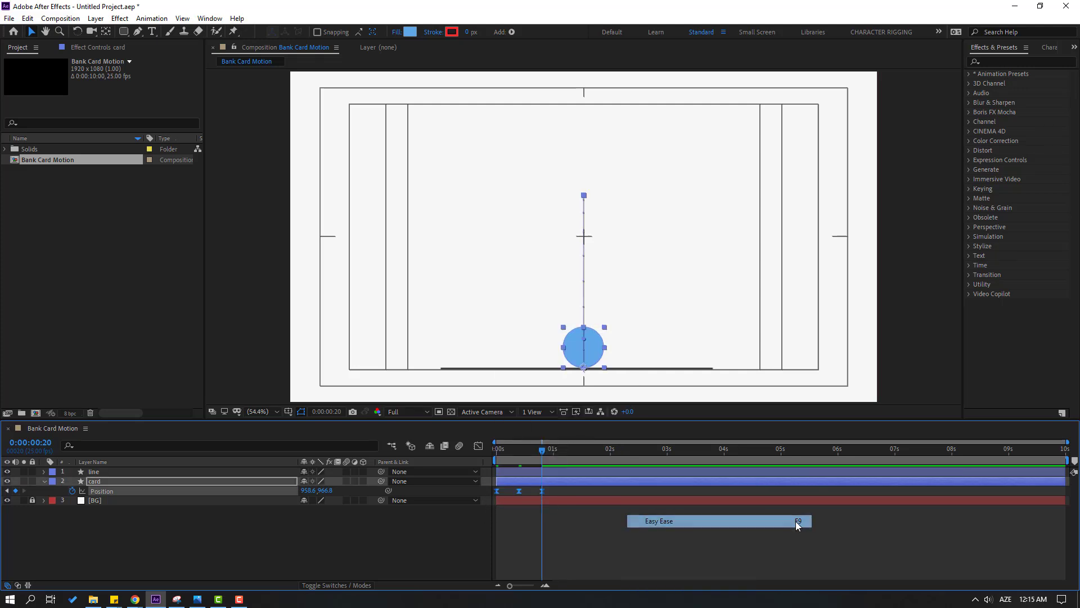
Reshape the Position speed graph by widening the middle keyframe's handles, making the circle fast near the line and slow at the peak
click(478, 446)
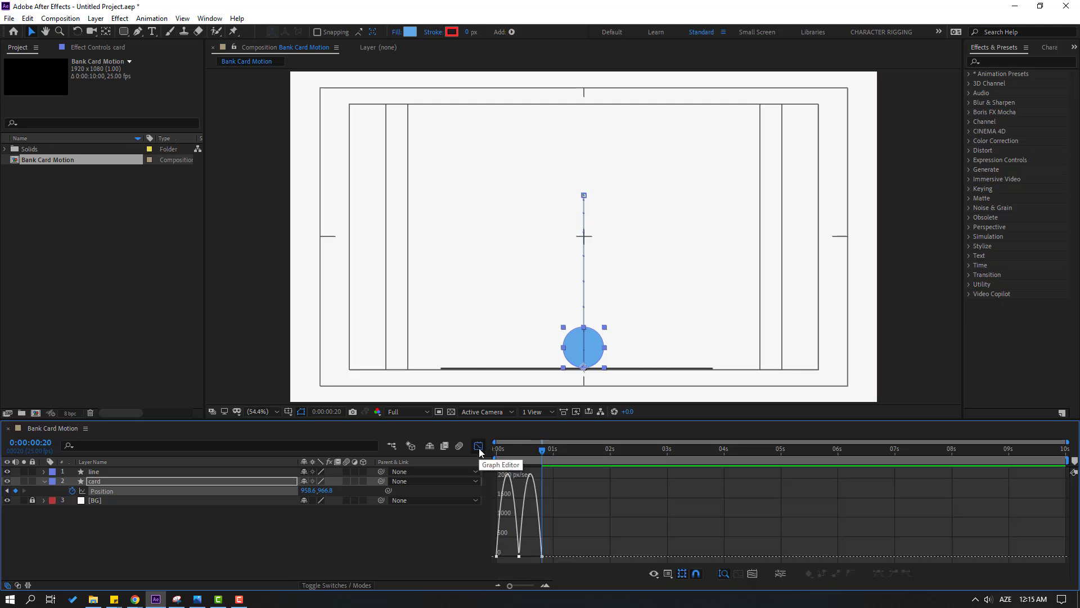
click(509, 450)
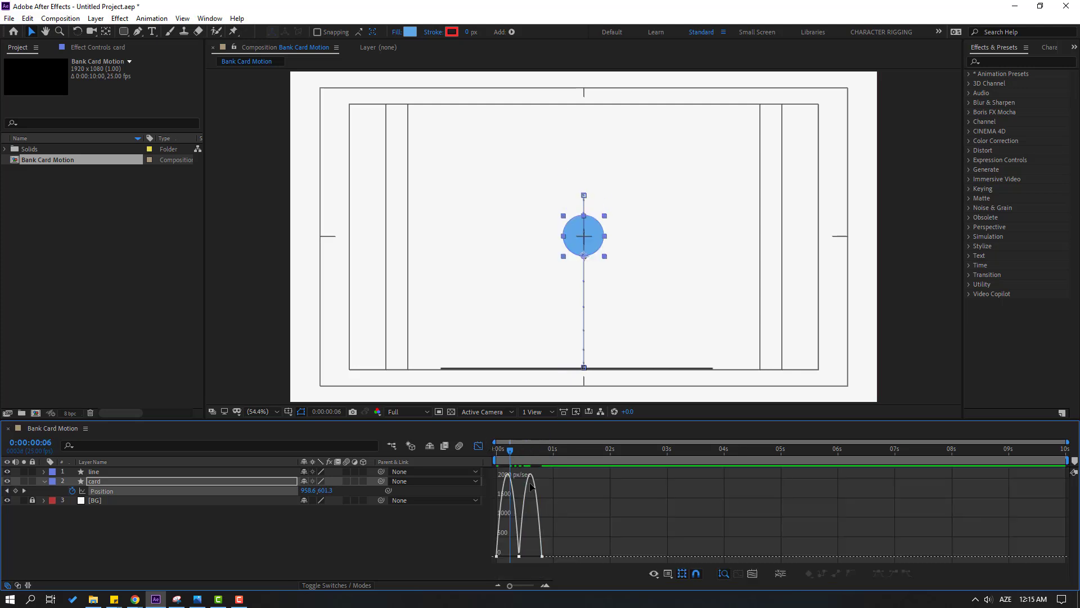
key(equal)
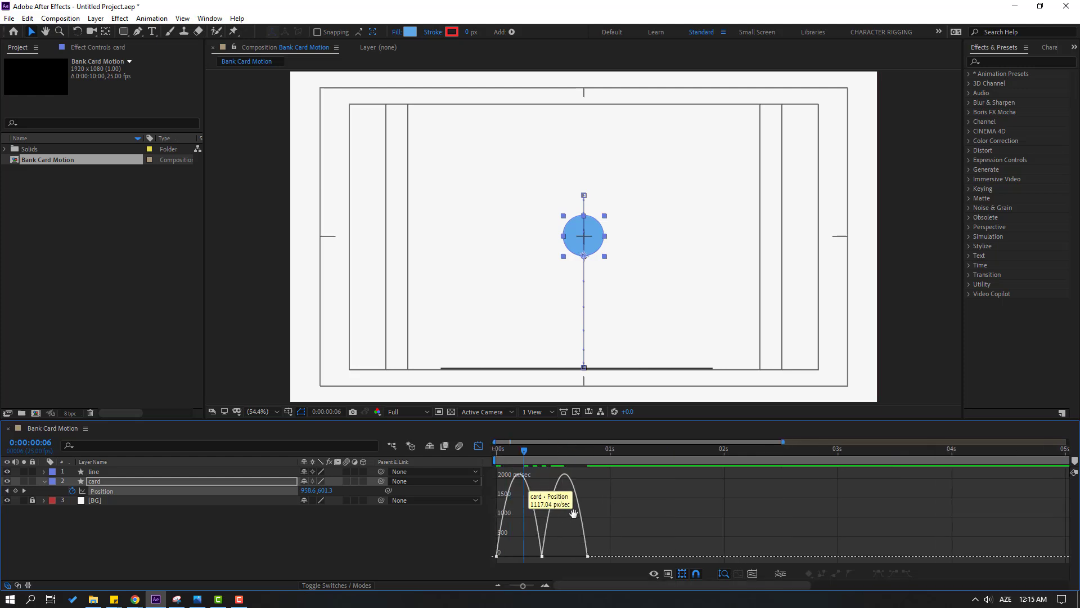
drag(558, 545, 453, 568)
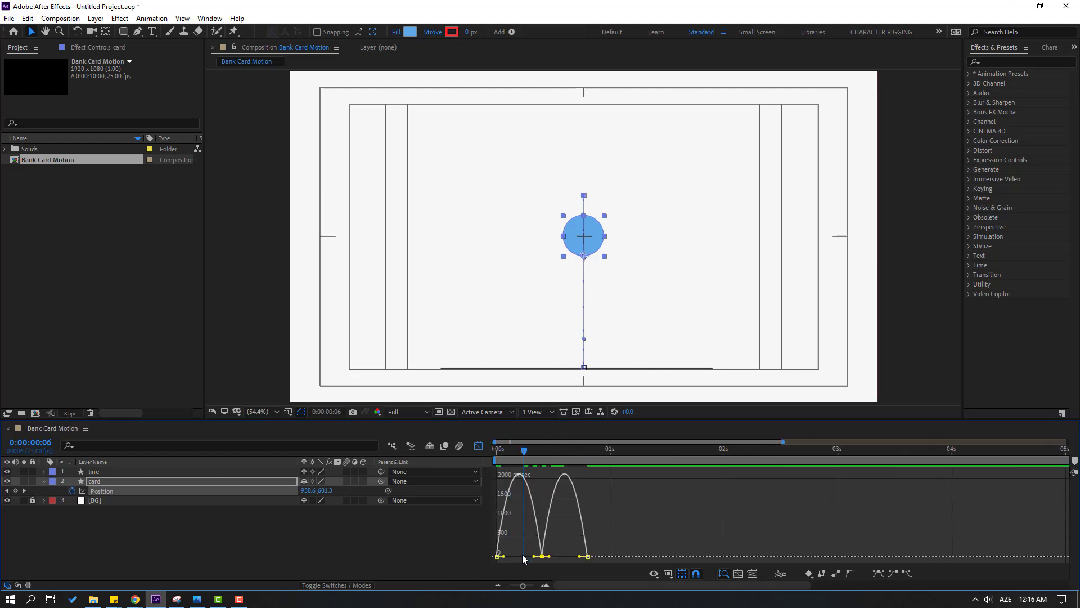
drag(533, 556, 575, 558)
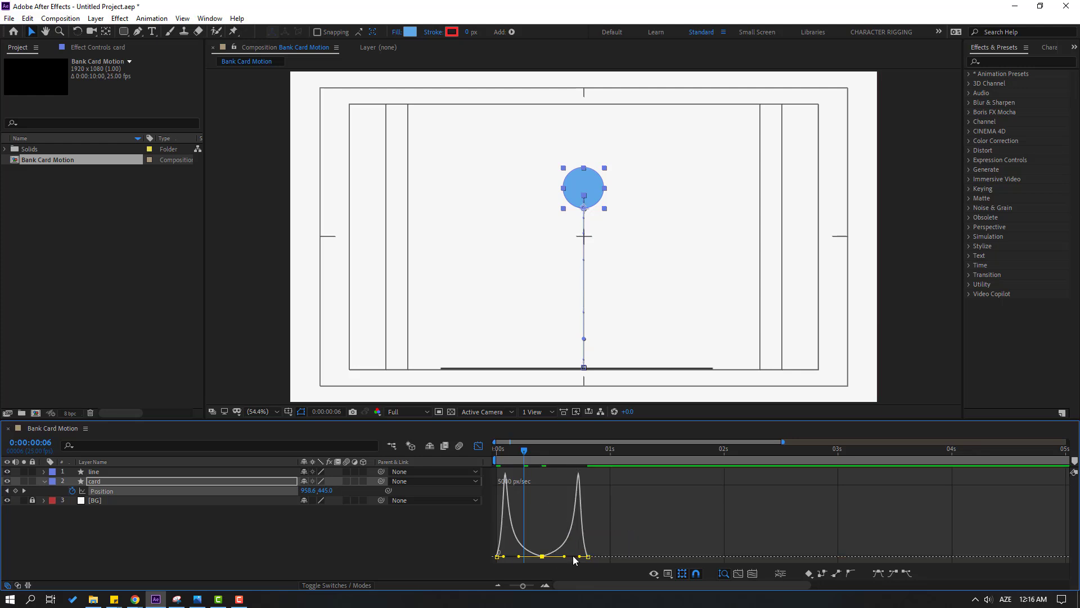
click(675, 512)
Preview the circle's bounce to check its timing
key(space)
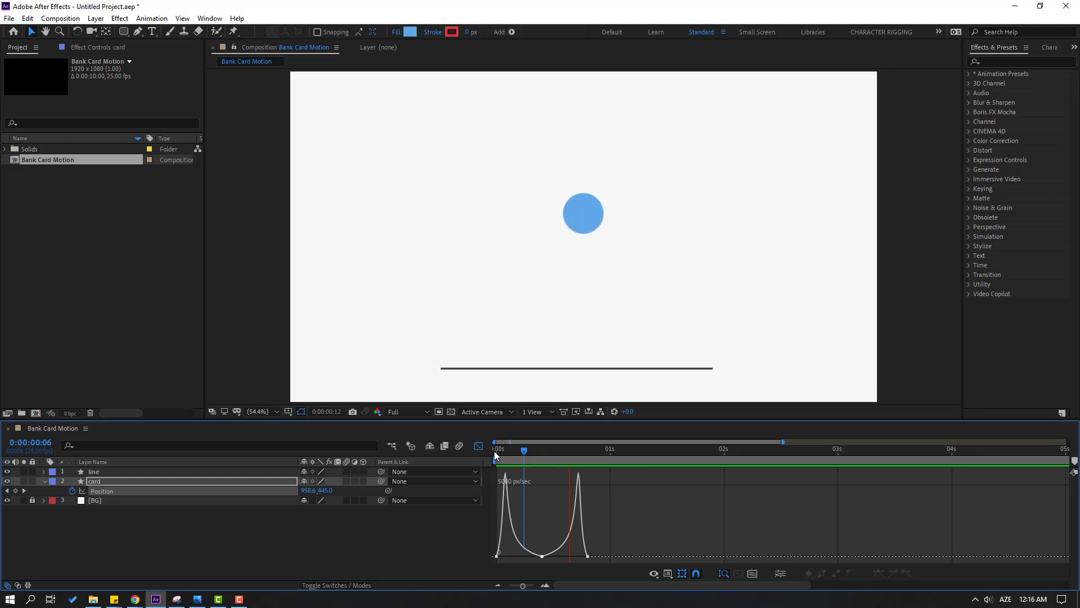
key(space)
key(space)
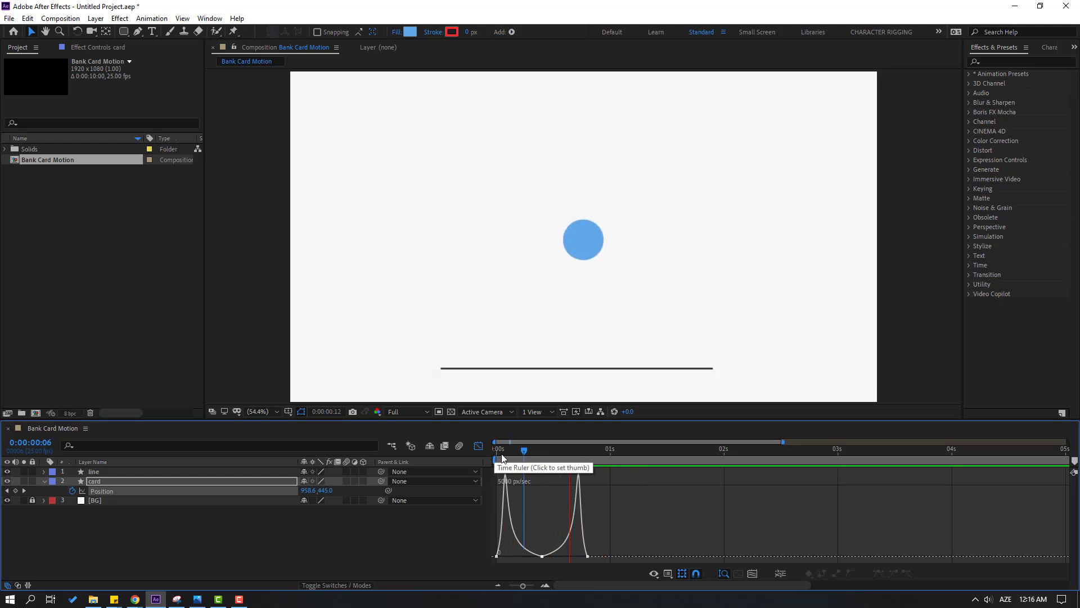
key(space)
Close the graph view and duplicate the three Position keyframes starting at 0:00:00:20 for a second bounce
click(477, 445)
click(490, 505)
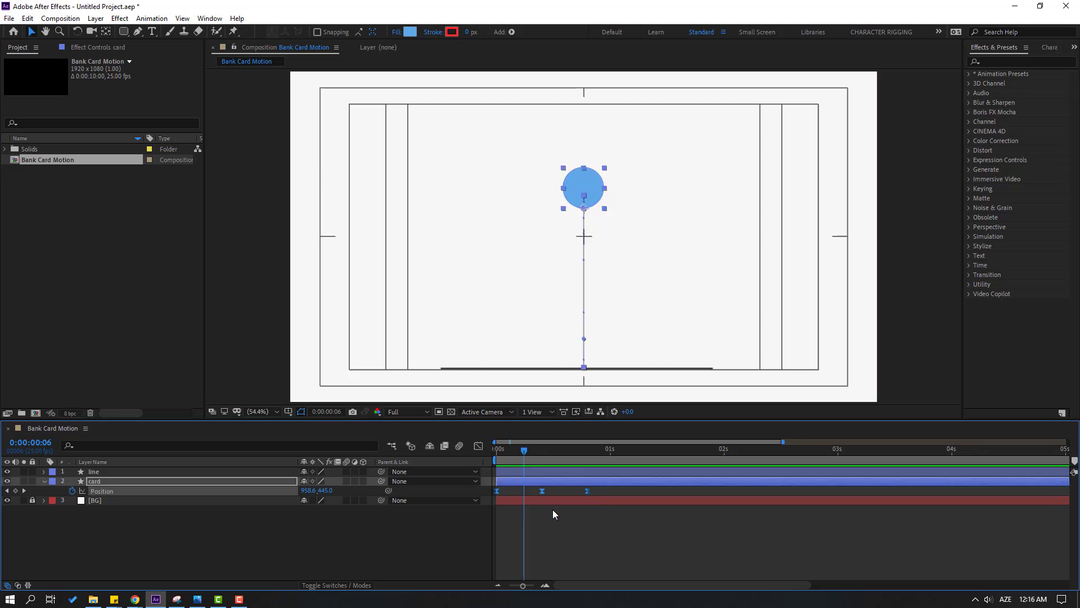
key(minus)
drag(522, 453, 541, 447)
key(ctrl+v)
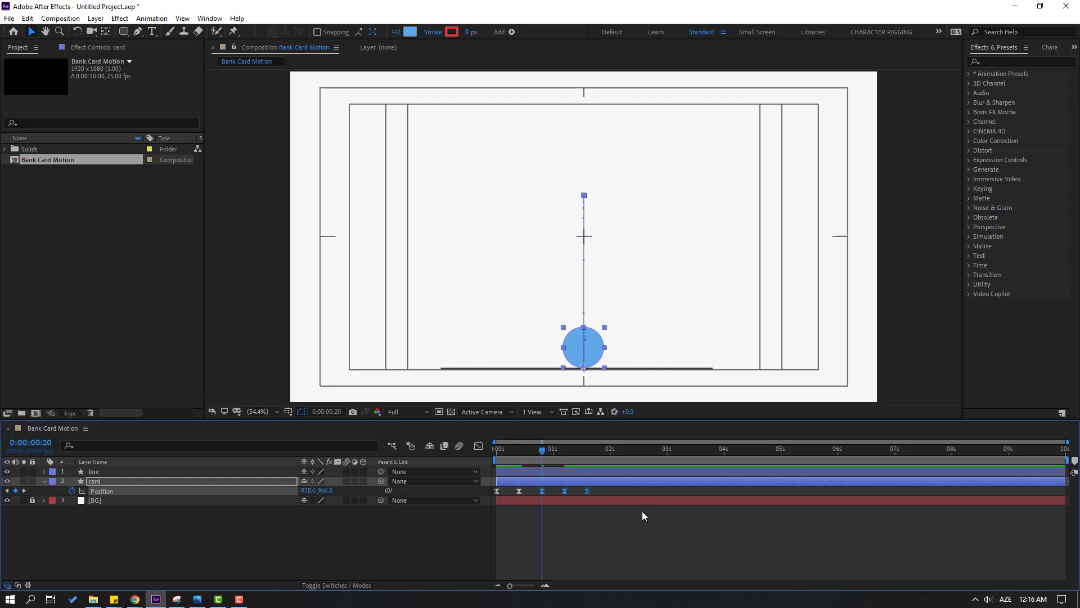
Play back the two-bounce animation and return to the start of the timeline
click(590, 525)
key(space)
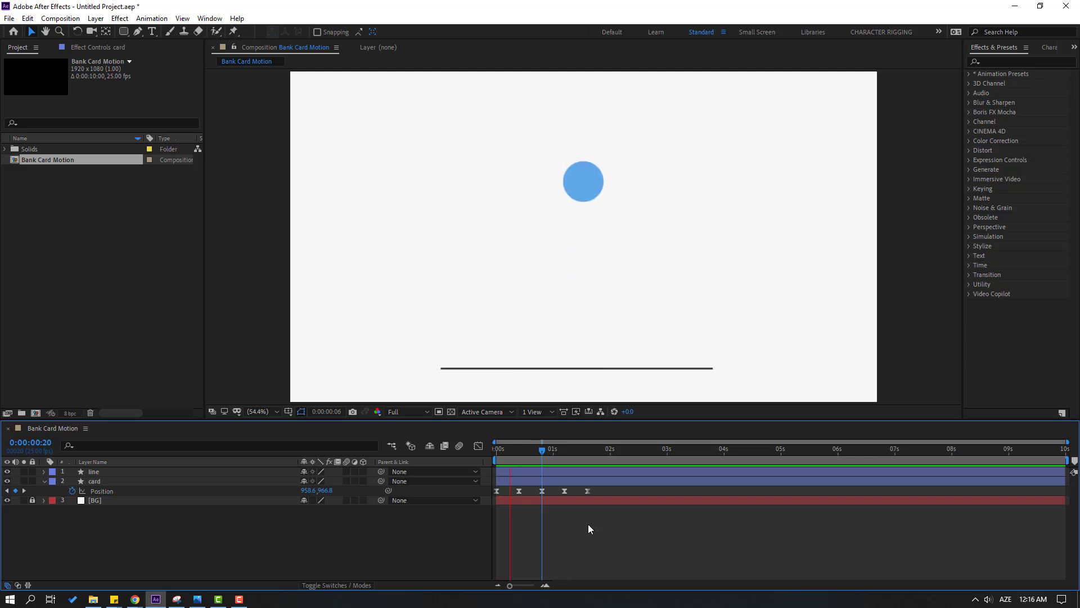
drag(542, 451, 478, 464)
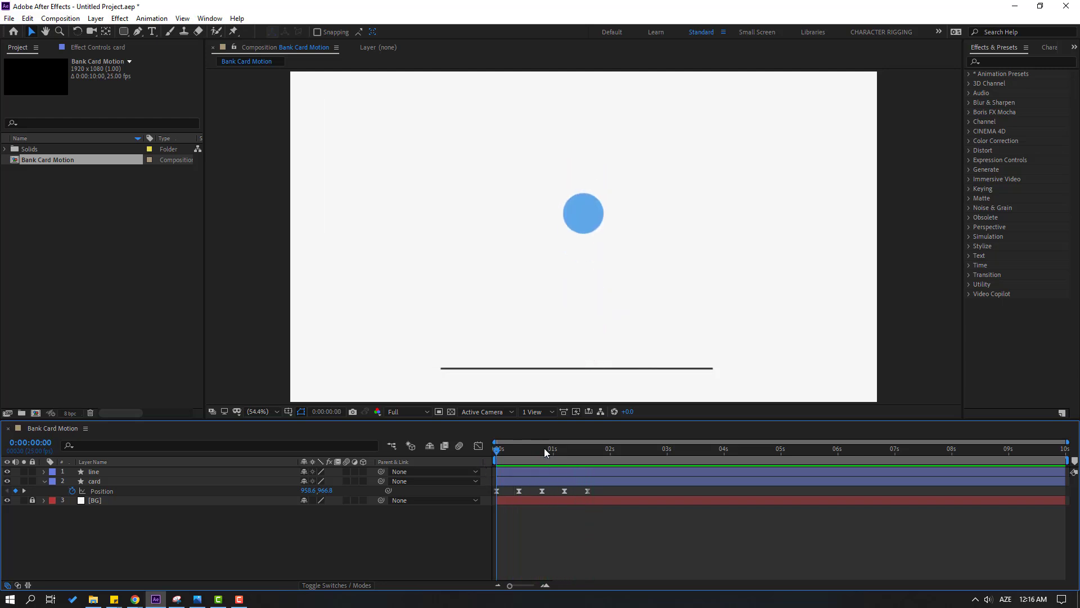
key(apostrophe)
Duplicate the last three Position keyframes starting at 0:00:01:15 for a third bounce and preview the result
mouse_move(544, 448)
mouse_down()
mouse_move(531, 446)
mouse_move(558, 448)
mouse_move(543, 448)
mouse_up()
drag(550, 449, 571, 449)
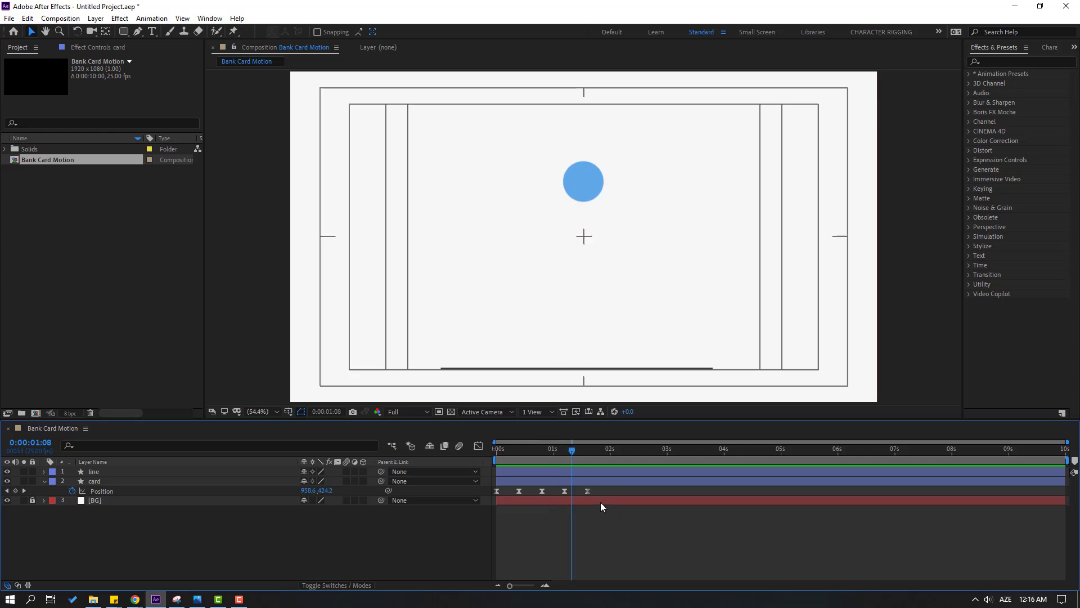
drag(582, 501, 538, 495)
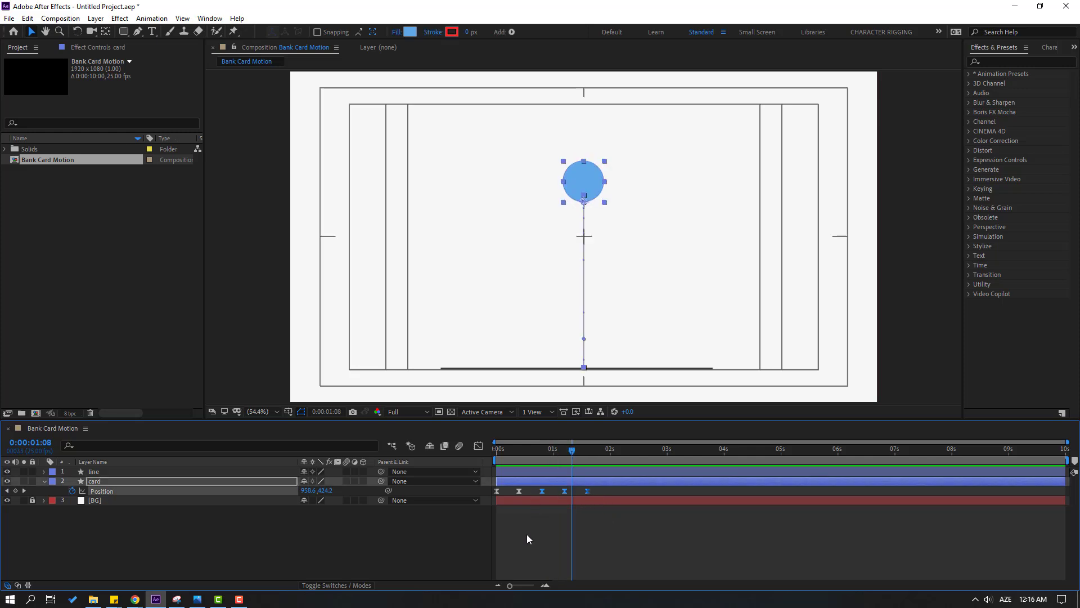
drag(570, 447, 589, 452)
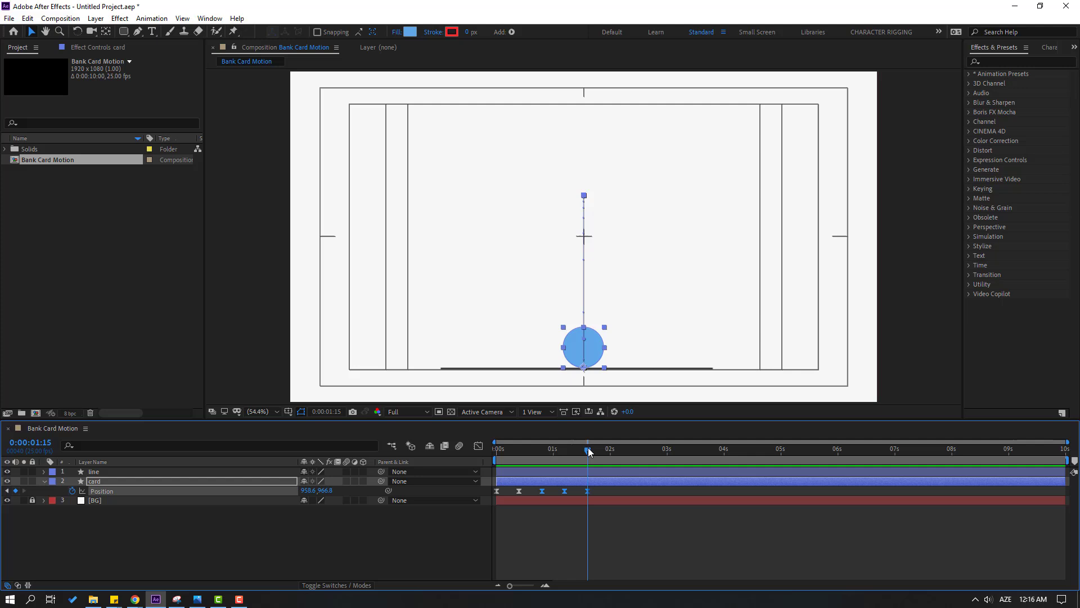
click(527, 540)
key(space)
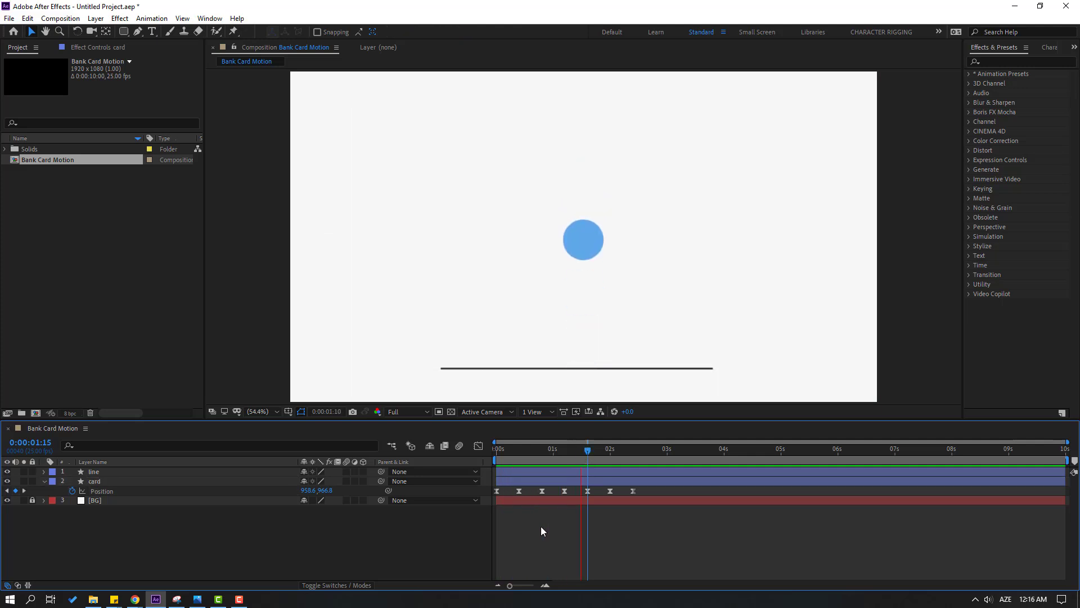
click(537, 447)
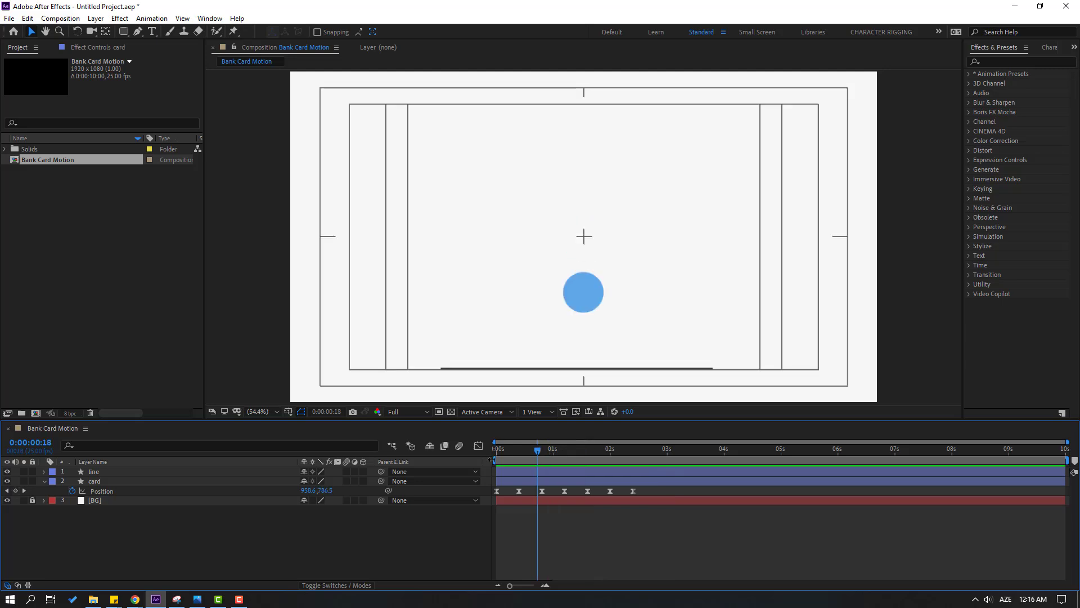
Show the card layer's Scale alongside Position and set a 100% Scale keyframe at 0:00:00:10
click(144, 482)
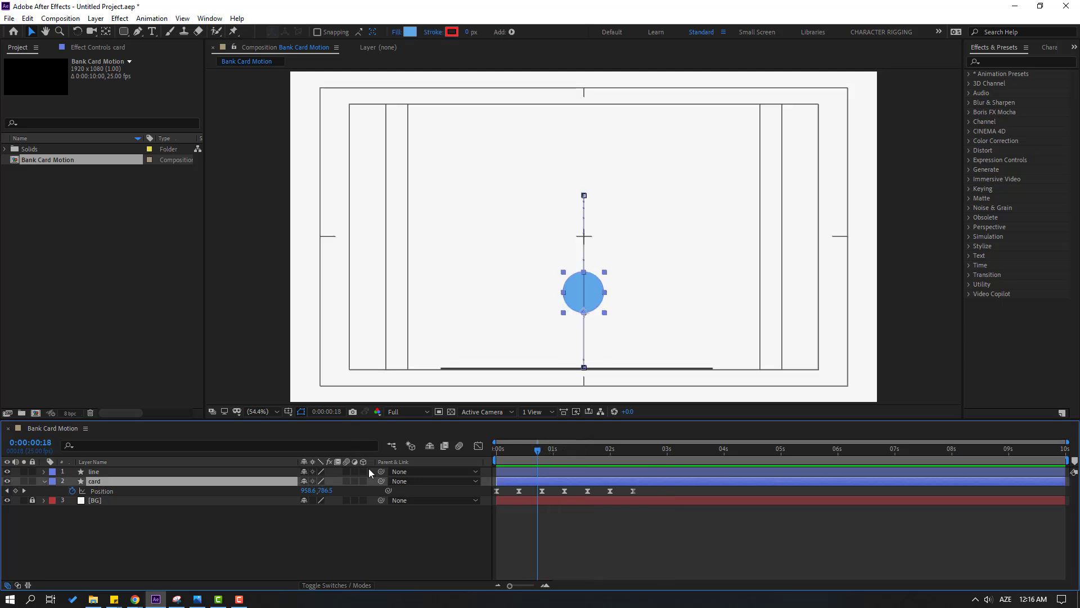
key(shift+s)
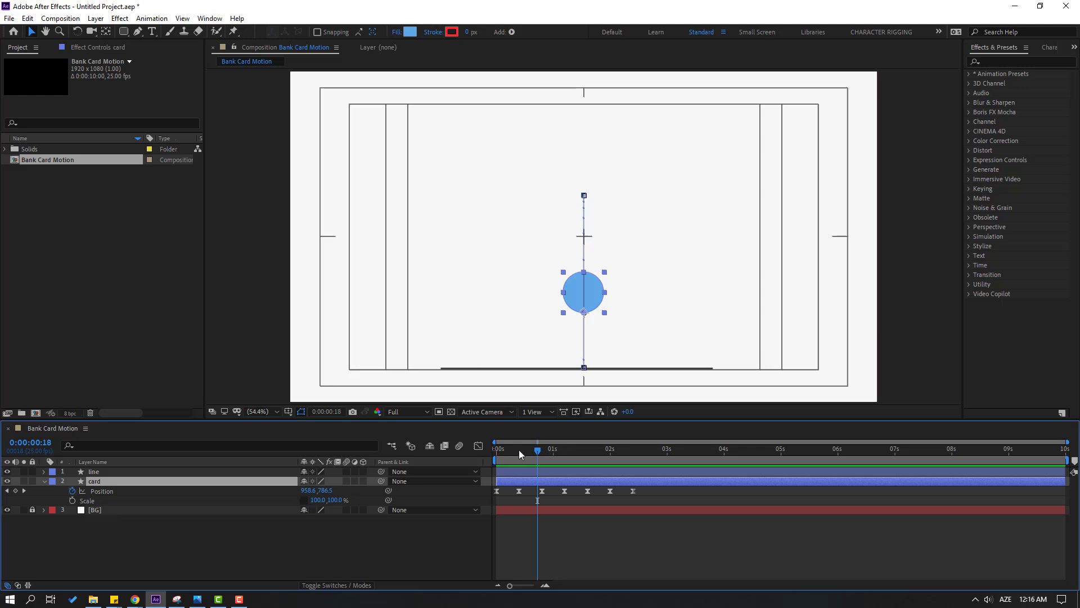
drag(519, 450, 519, 451)
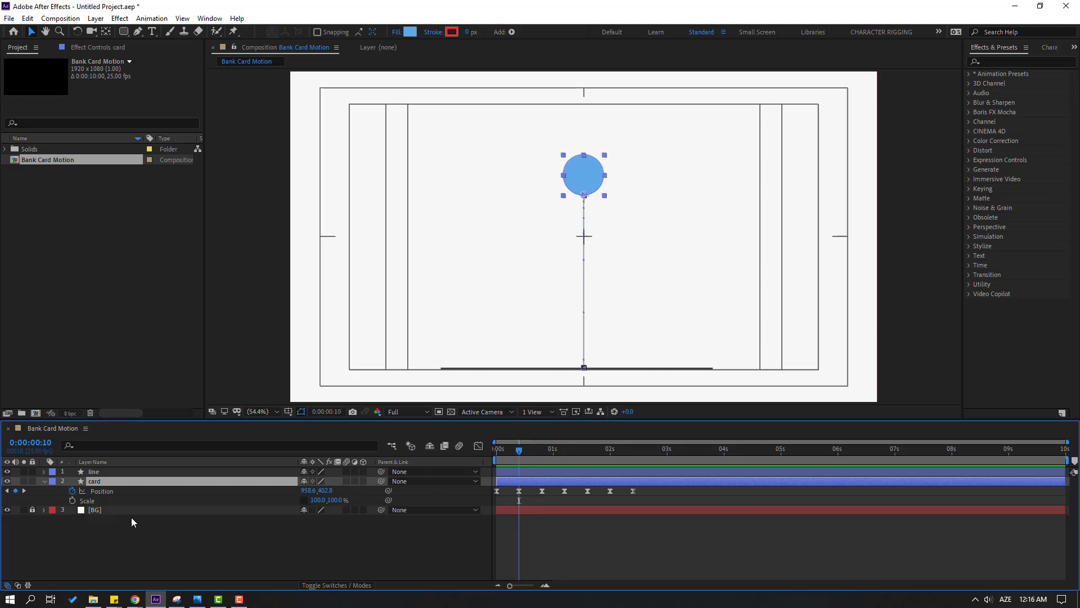
key(alt+shift+s)
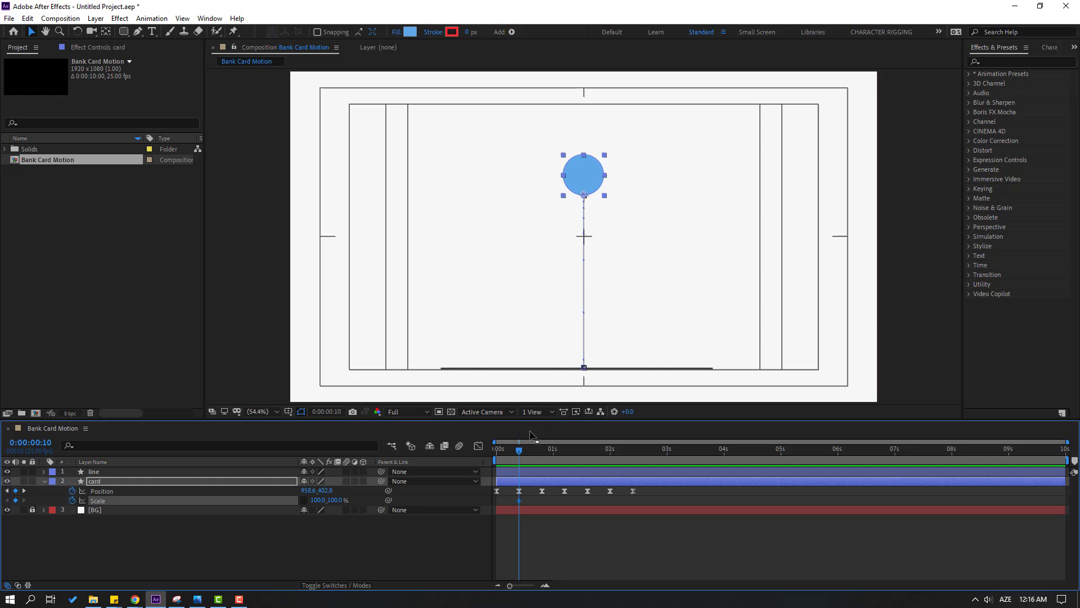
Stretch the card's Scale to 83%, 151% at 0:00:00:19 and shift that keyframe slightly earlier, to about 0:00:00:17
drag(517, 448, 539, 444)
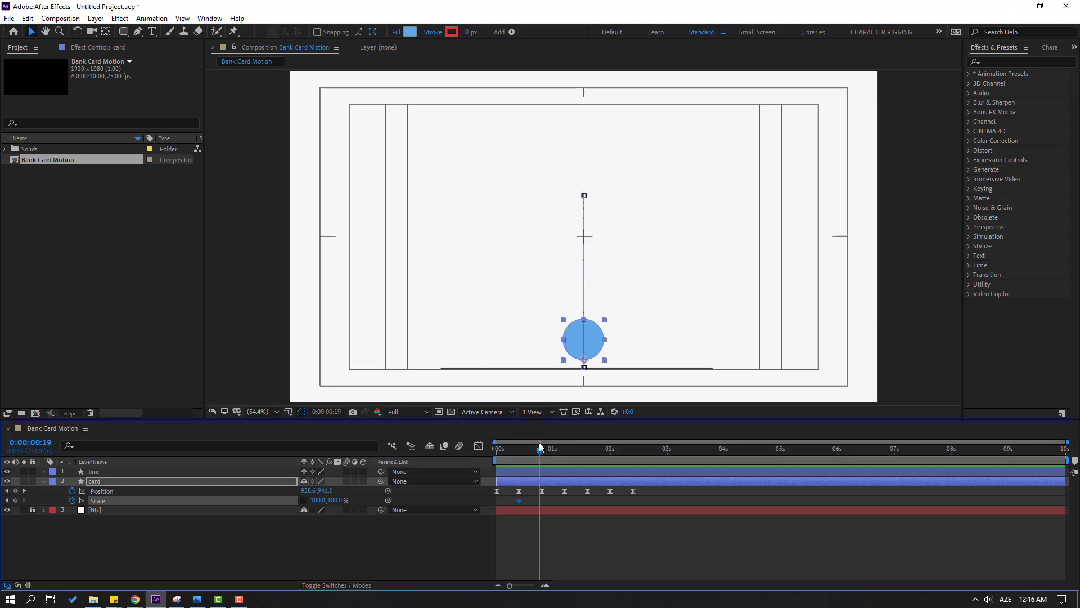
drag(334, 503, 345, 499)
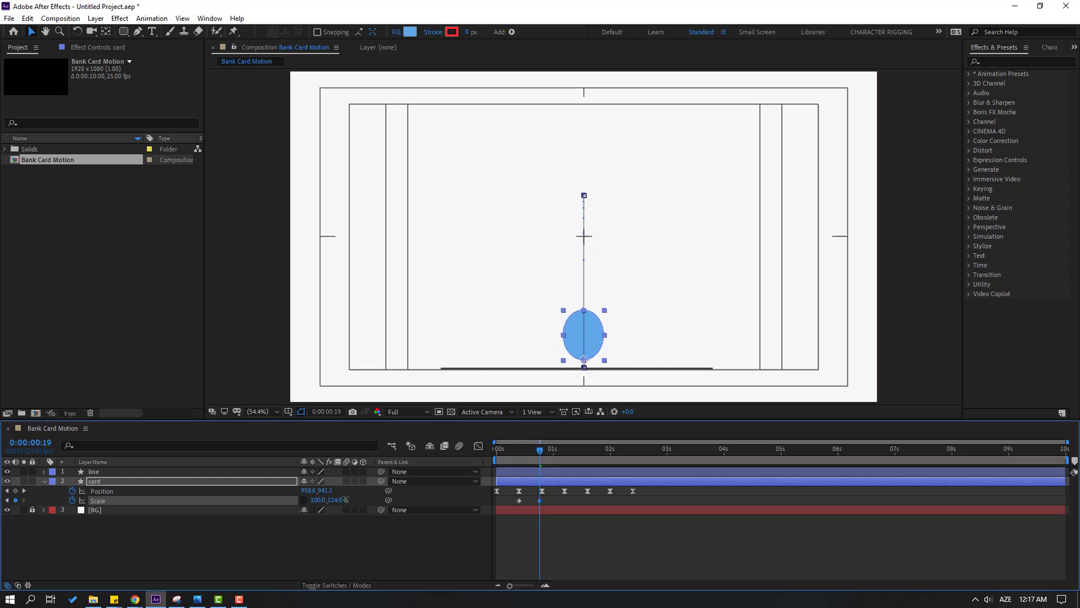
drag(507, 450, 540, 450)
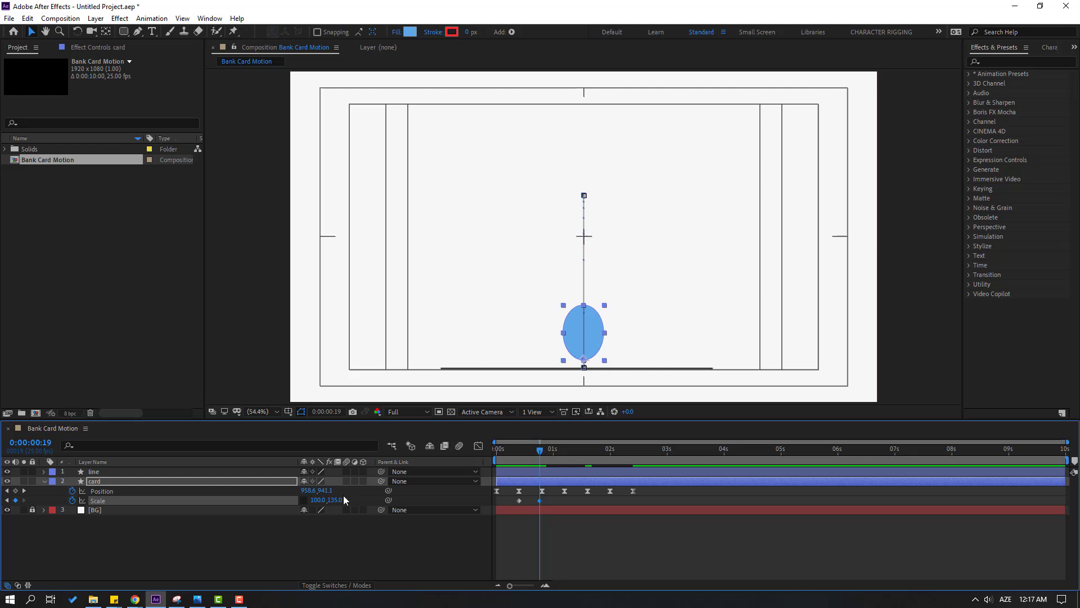
drag(335, 500, 305, 499)
drag(507, 452, 538, 451)
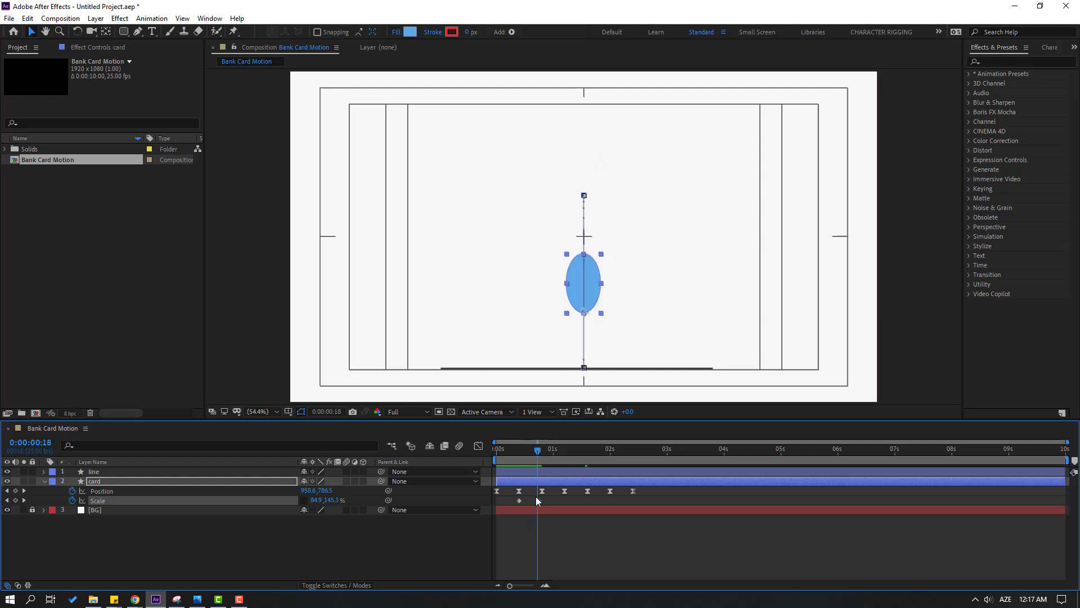
drag(538, 500, 536, 502)
Return the card's Scale to 100%, 100% with a keyframe at 0:00:00:21
drag(536, 448, 544, 451)
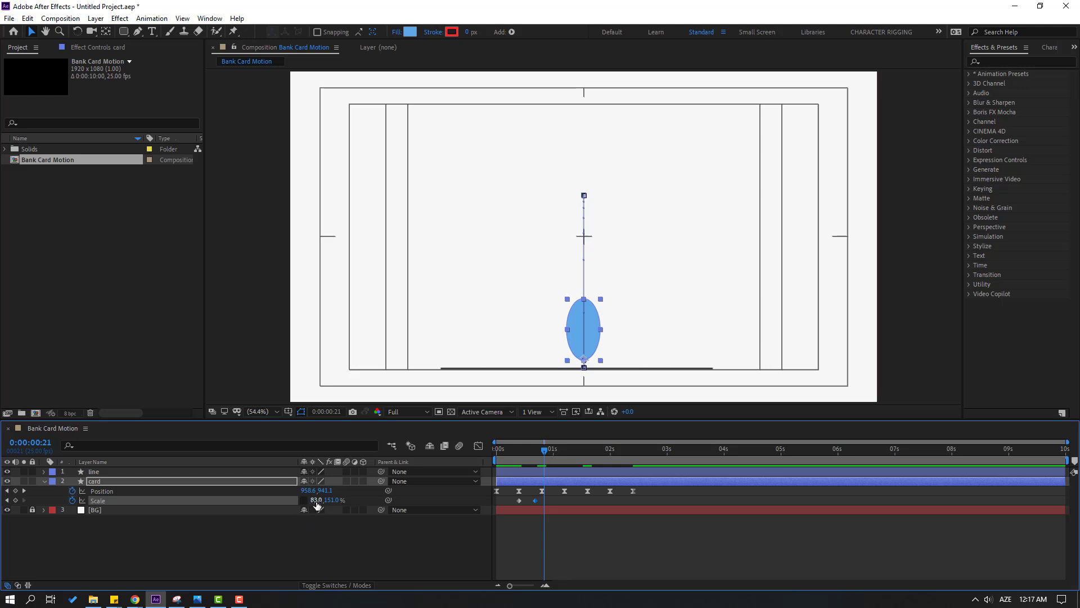
text(100)
key(Return)
text(100)
key(Return)
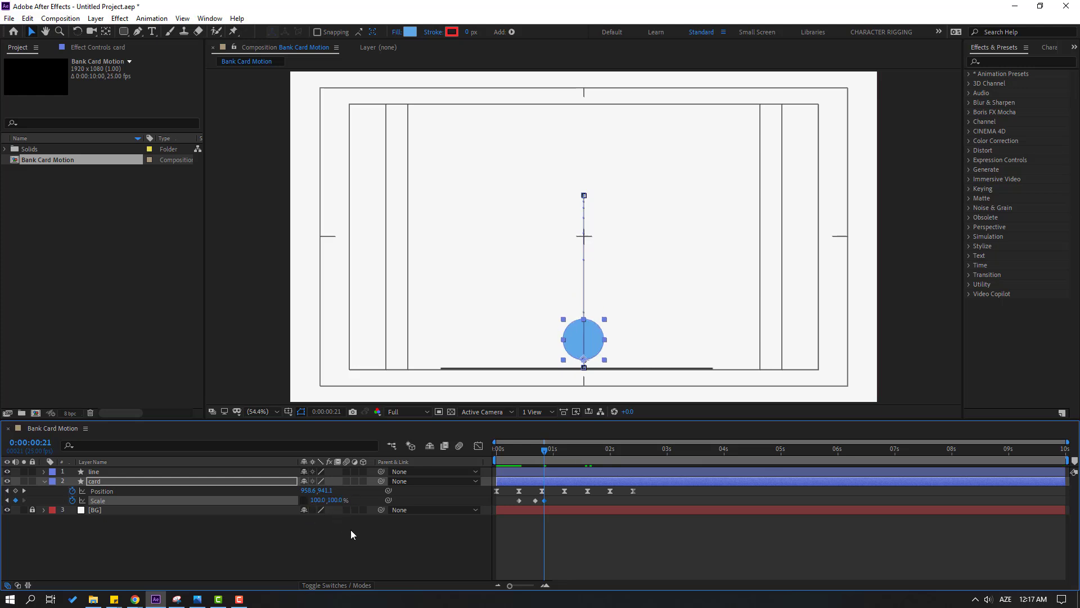
Apply Easy Ease to the three Scale keyframes and play back the stretch on the first bounce
drag(544, 503, 520, 499)
right_click(521, 499)
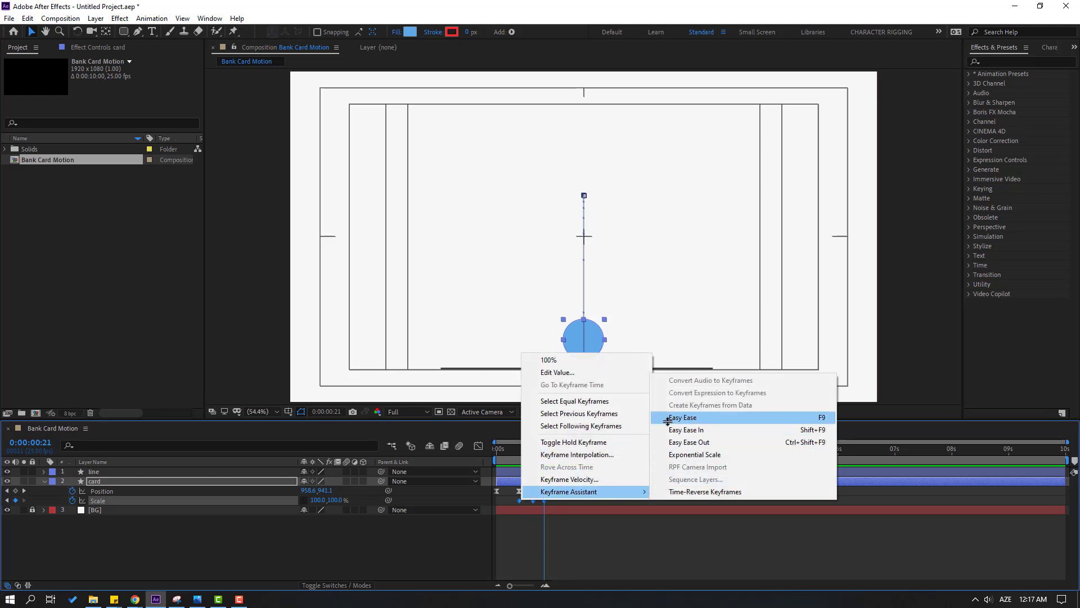
click(669, 417)
click(585, 543)
key(space)
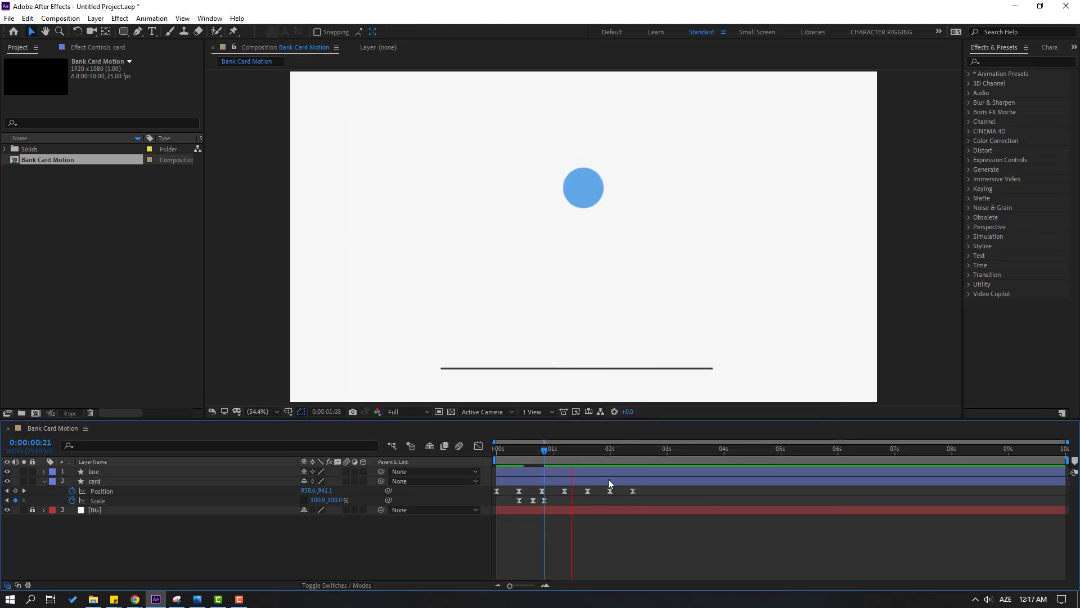
key(space)
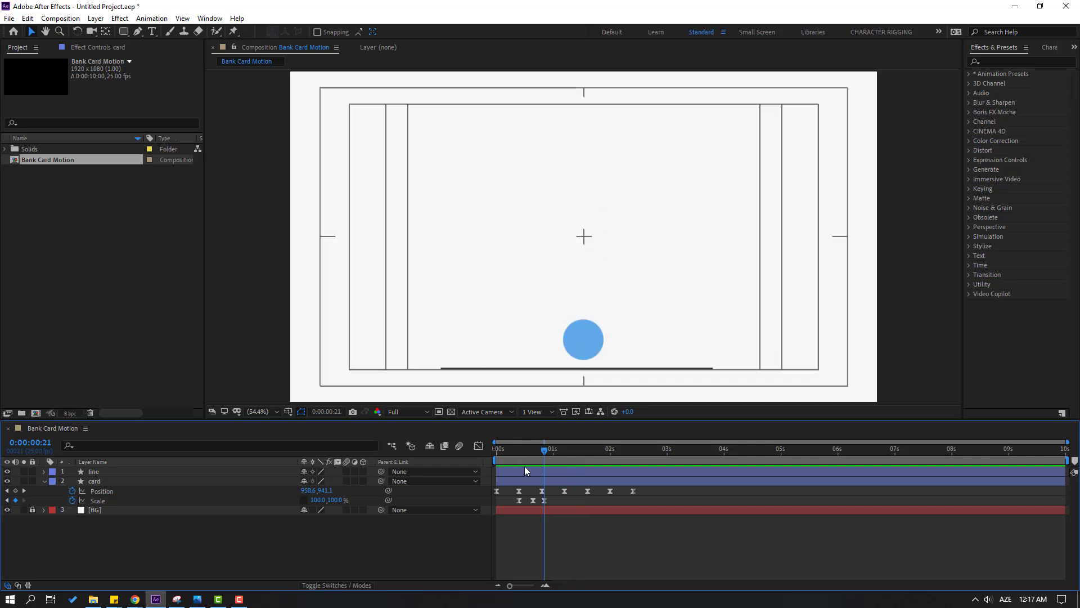
Duplicate the three Scale keyframes for the next bounce, align their start with the fourth Position keyframe, and preview the result
drag(551, 501, 507, 511)
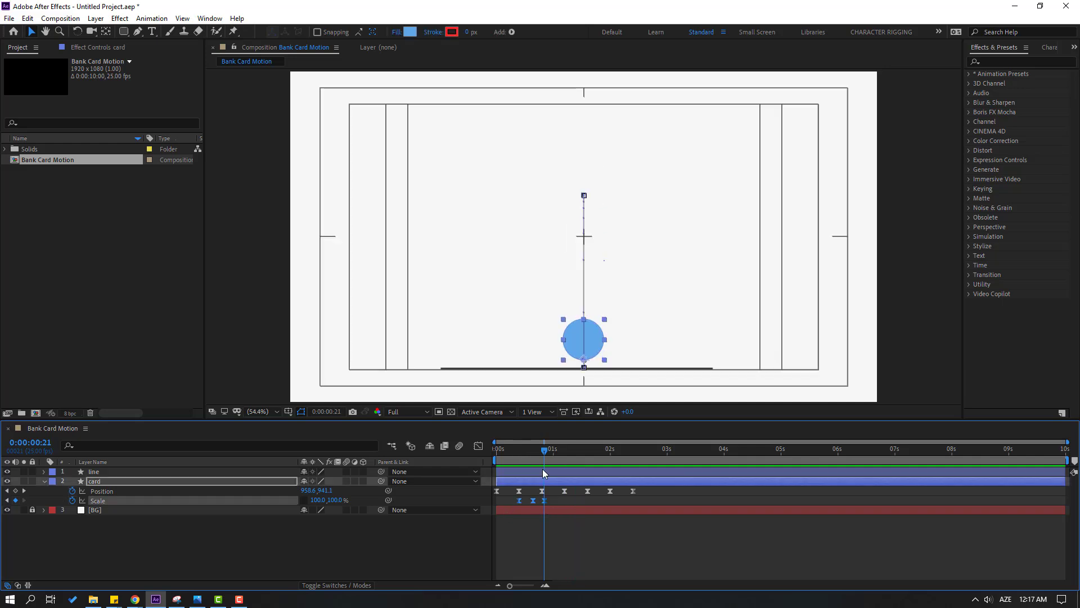
drag(542, 448, 590, 453)
key(ctrl+v)
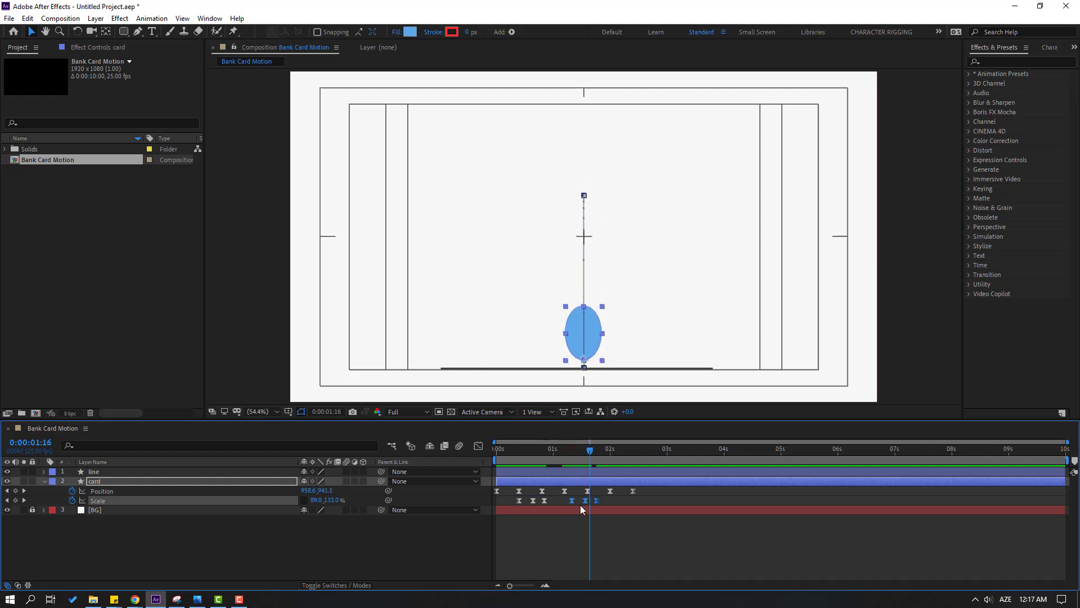
drag(585, 502, 578, 501)
click(537, 448)
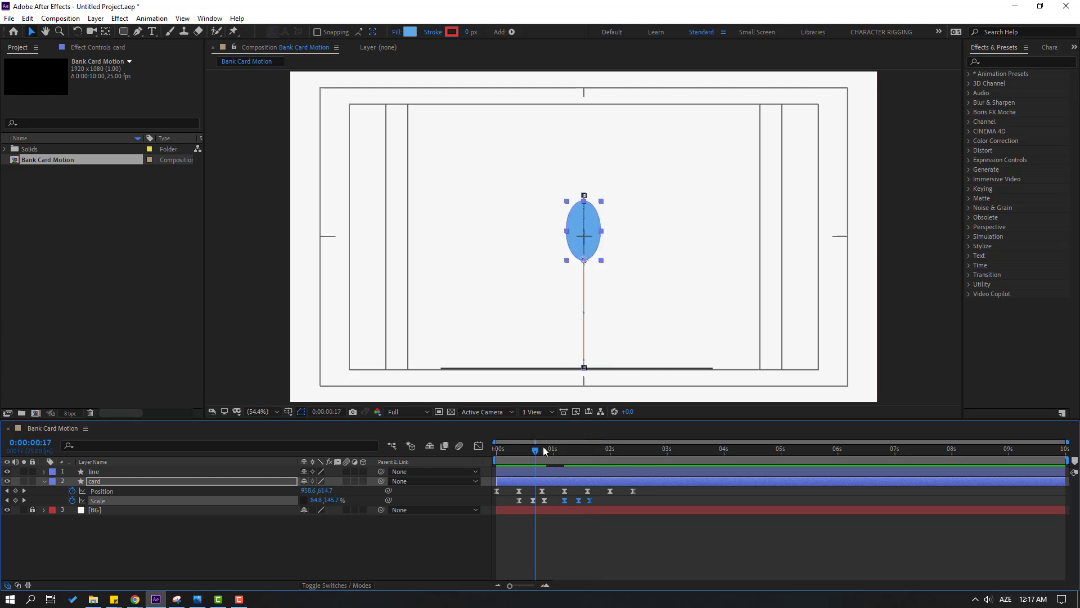
drag(543, 450, 585, 449)
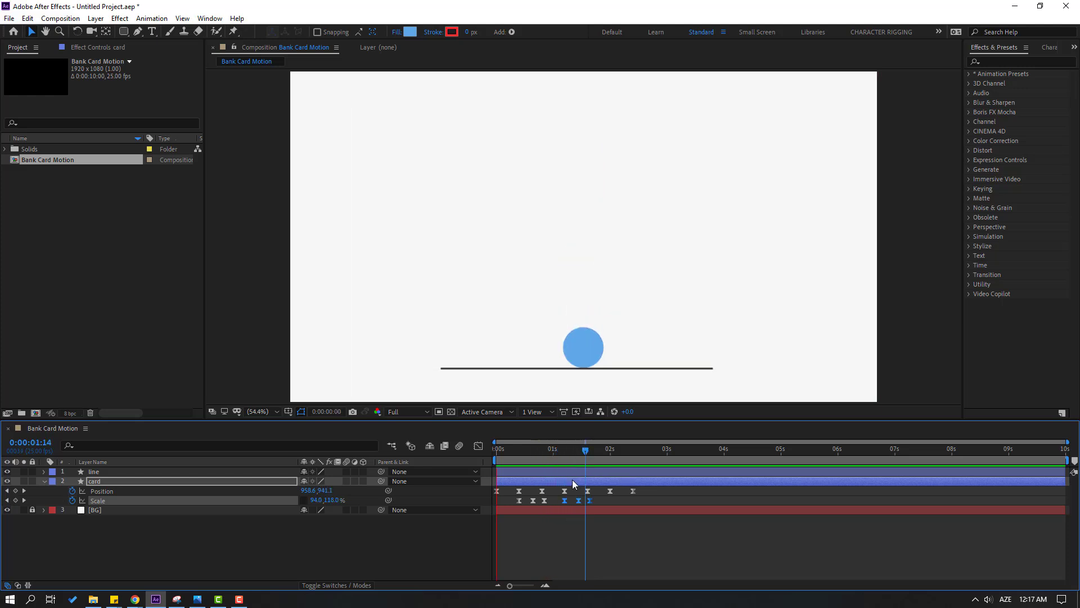
key(space)
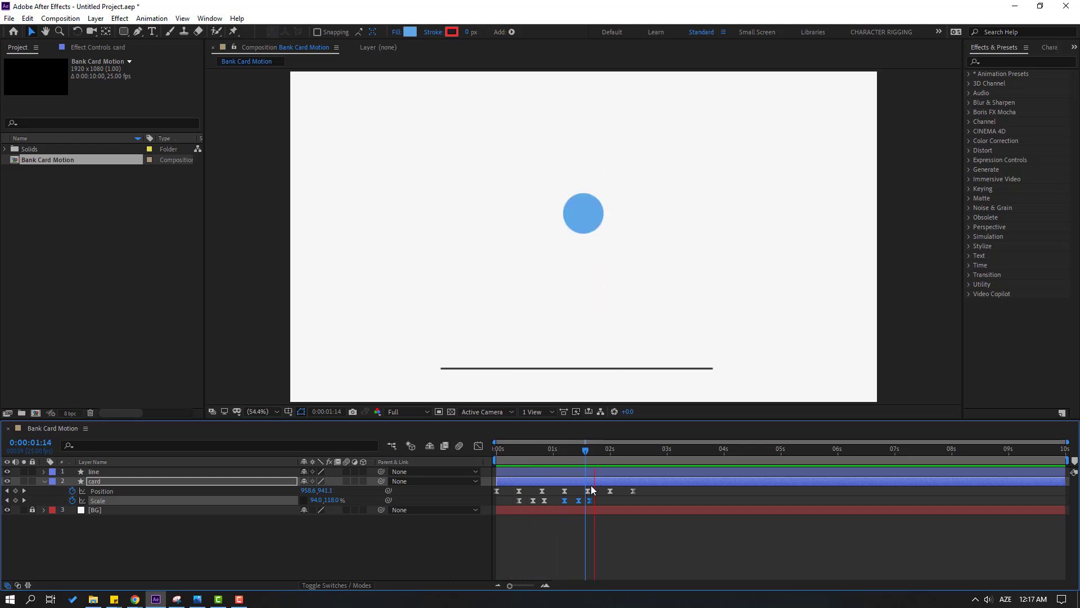
key(space)
Expand the card's Rectangle Path 1 properties and set Size and Roundness keyframes at 0:00:01:17
drag(585, 448, 595, 445)
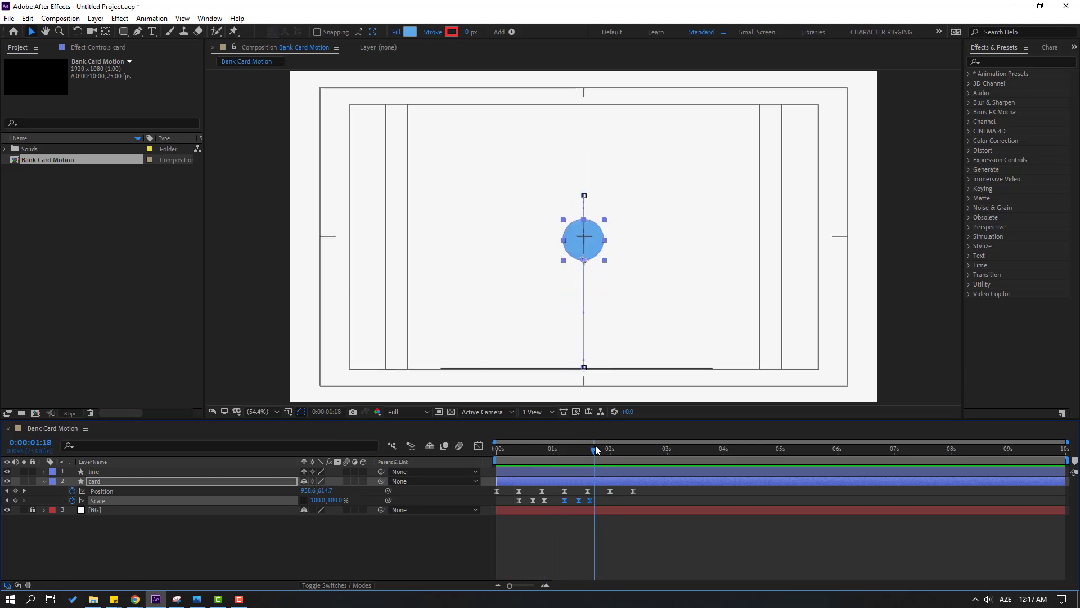
click(44, 482)
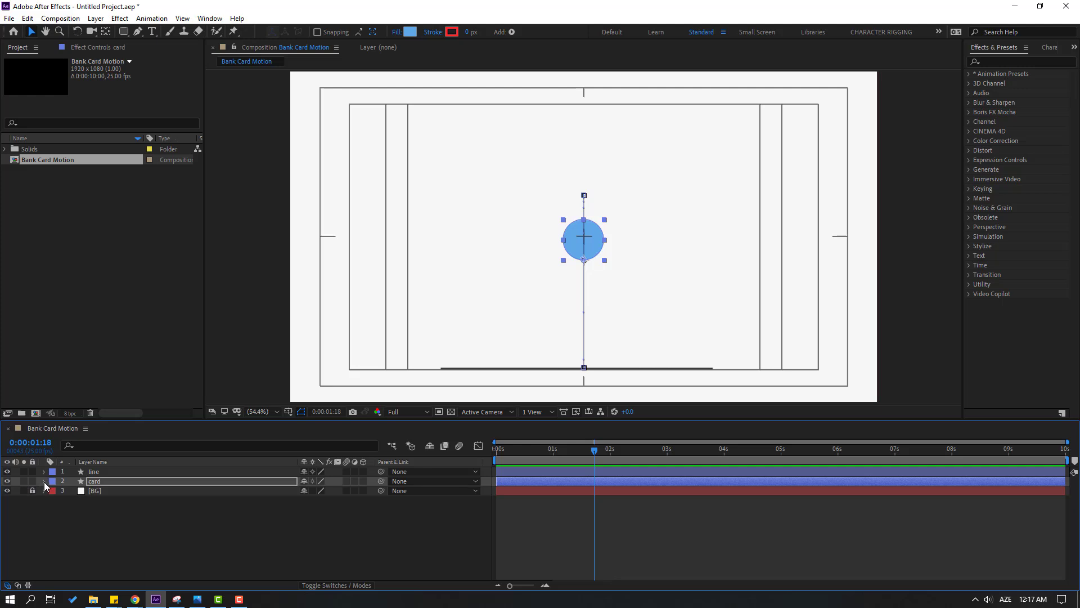
click(44, 481)
click(53, 501)
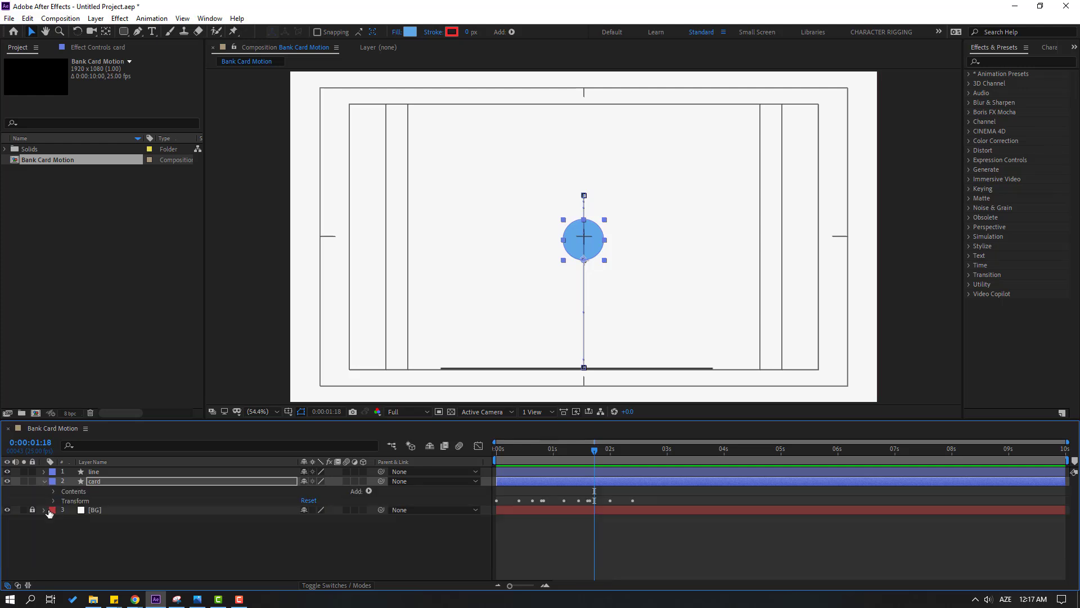
click(53, 491)
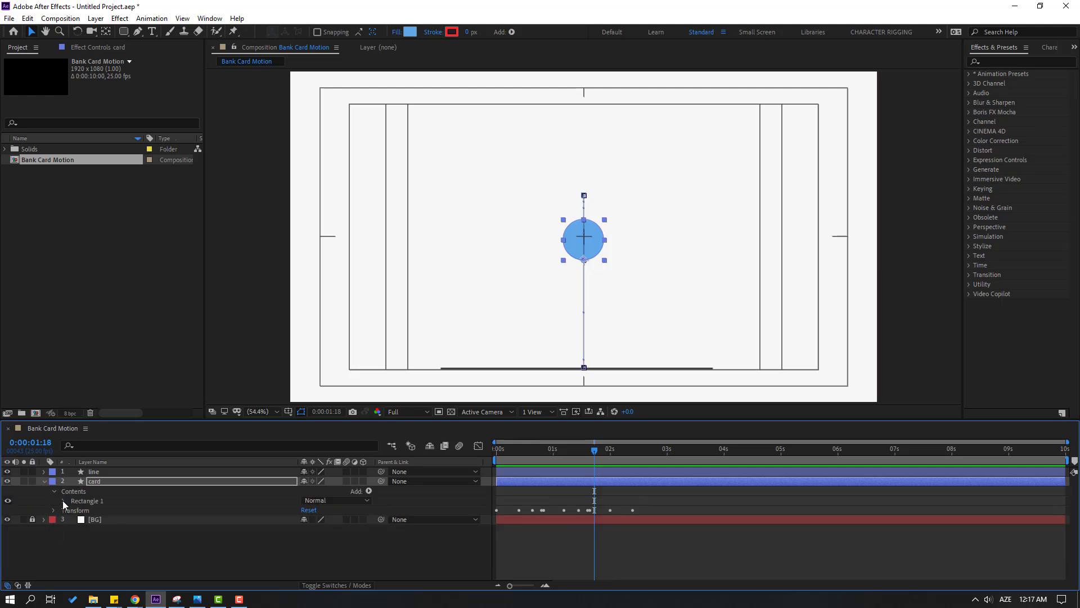
click(64, 501)
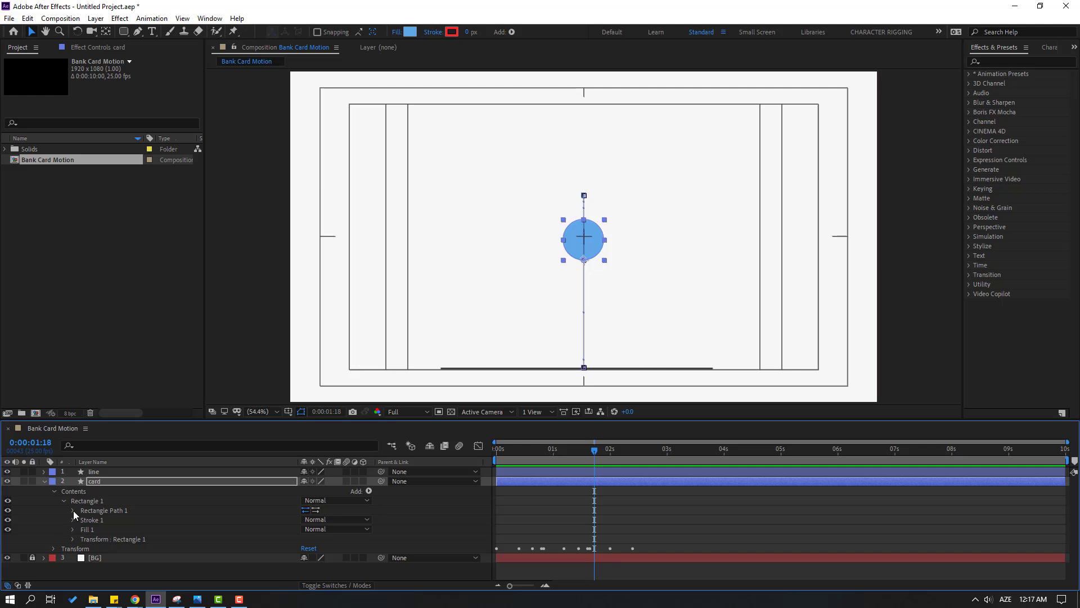
click(73, 510)
scroll(608, 514, down, 1)
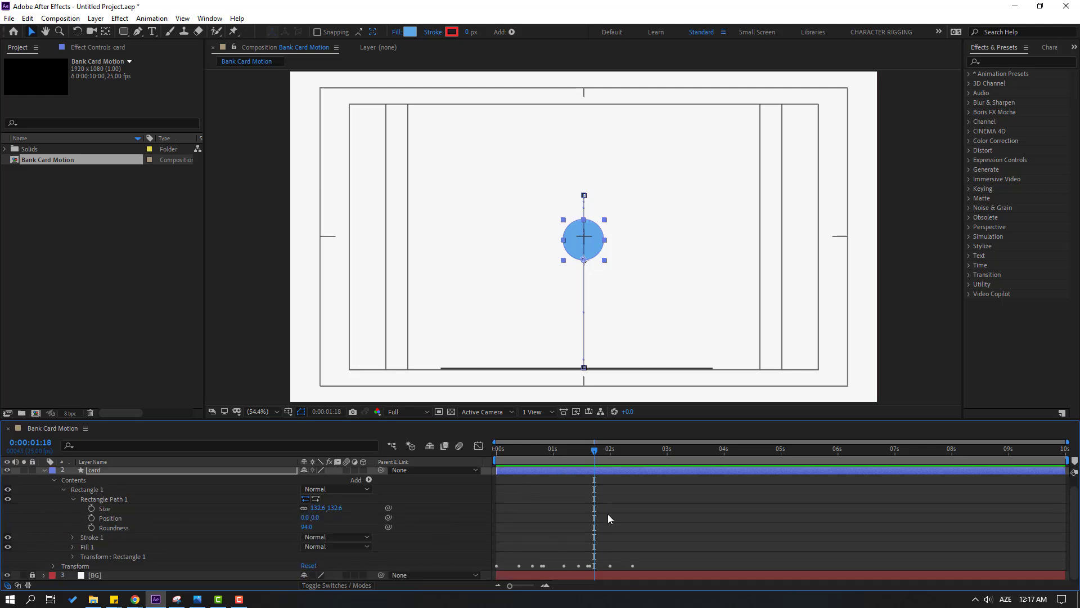
drag(579, 456, 593, 457)
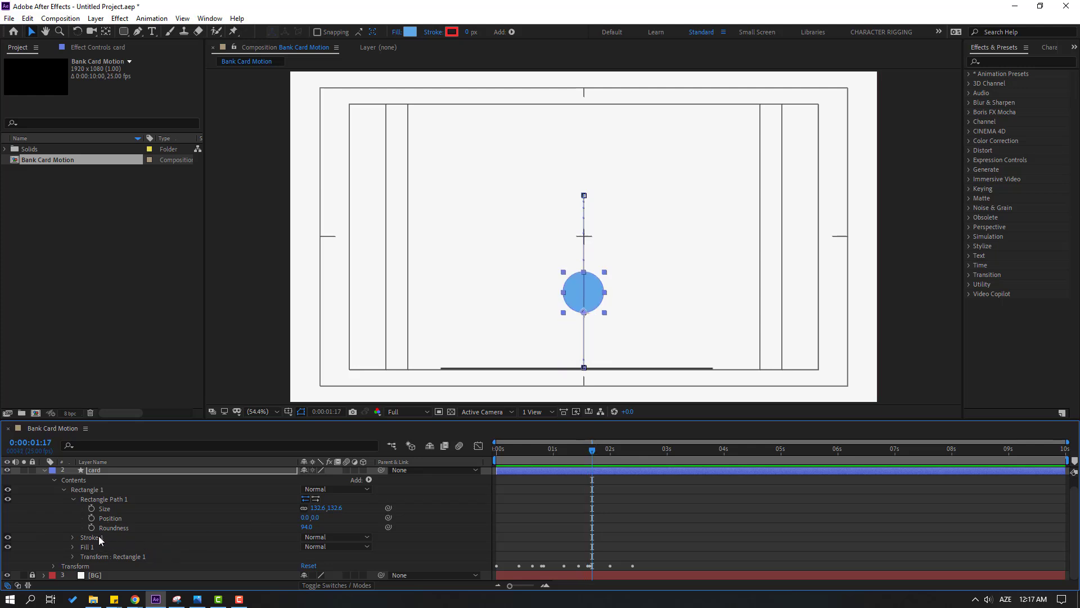
click(90, 509)
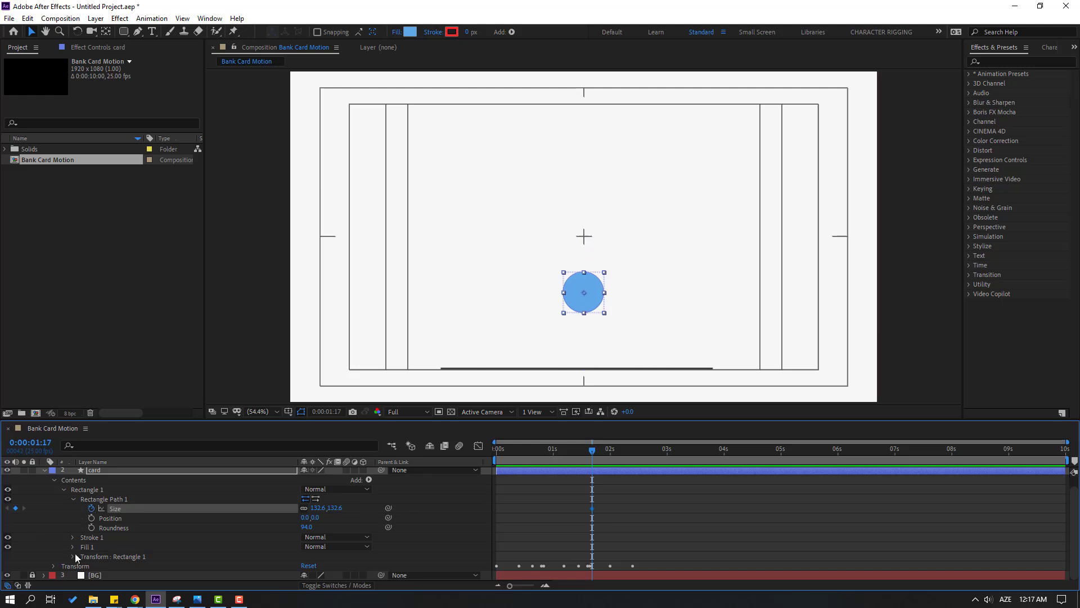
click(91, 527)
At 0:00:02:00, unlink the rectangle's Size proportions and set Size to 512.6, 315.6 and Roundness to 32
drag(593, 445, 609, 448)
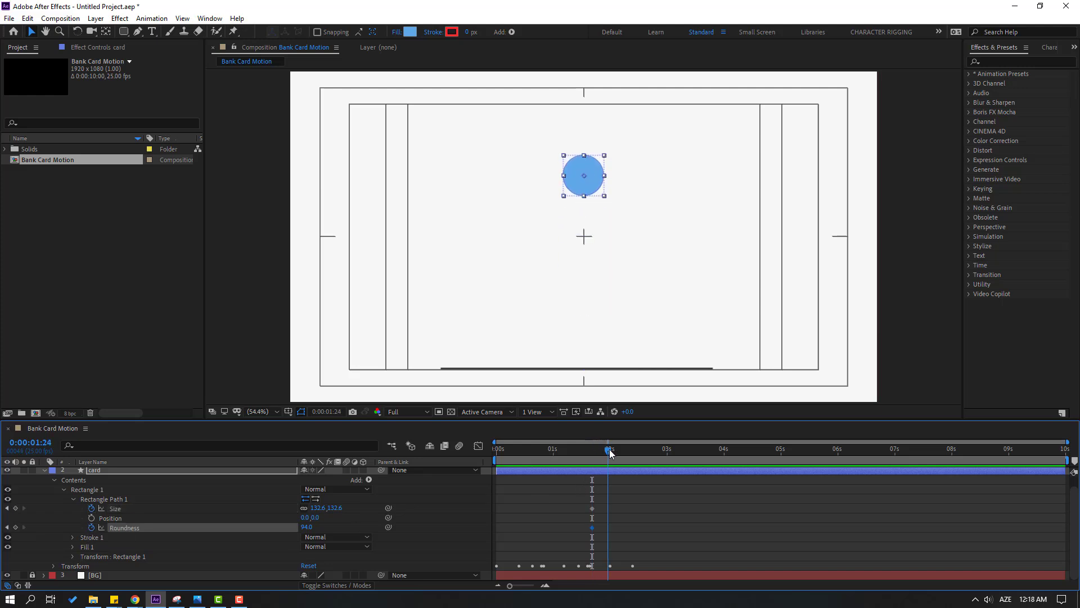
click(333, 520)
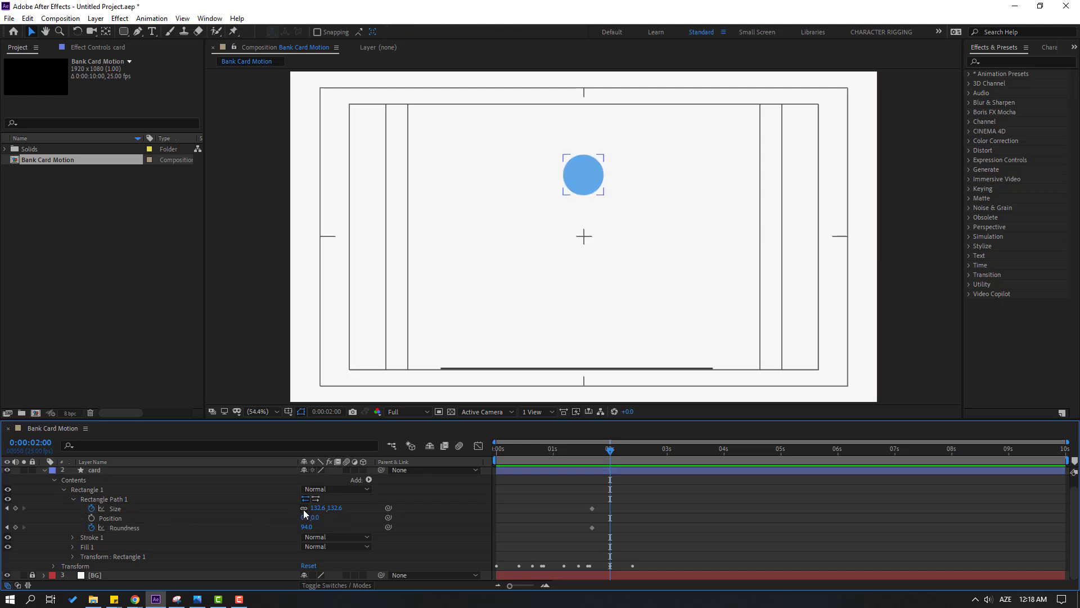
click(316, 517)
drag(320, 508, 519, 499)
drag(340, 508, 444, 506)
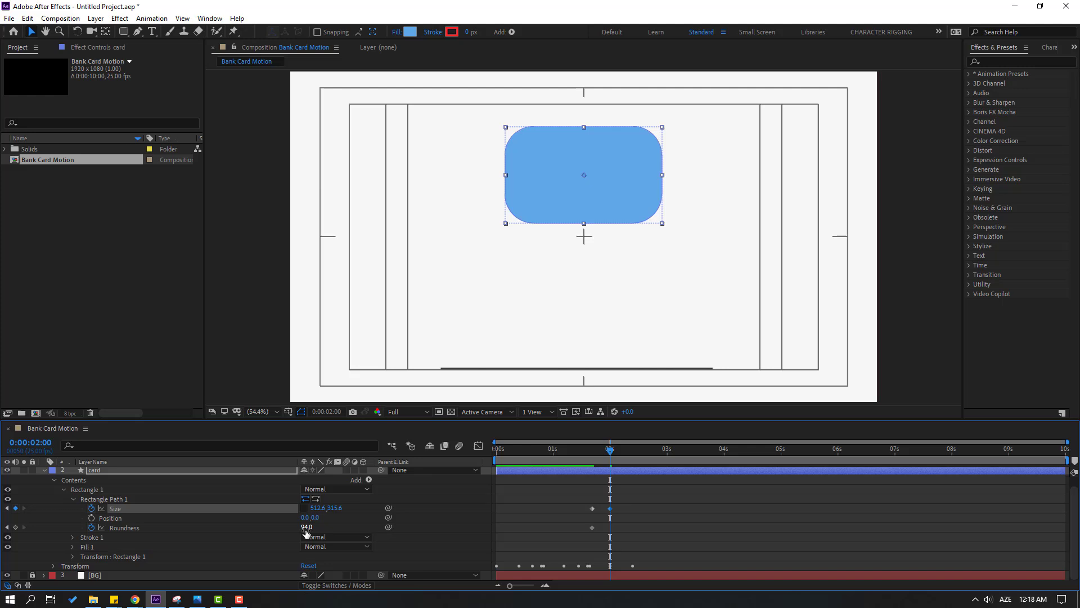
drag(306, 529, 268, 536)
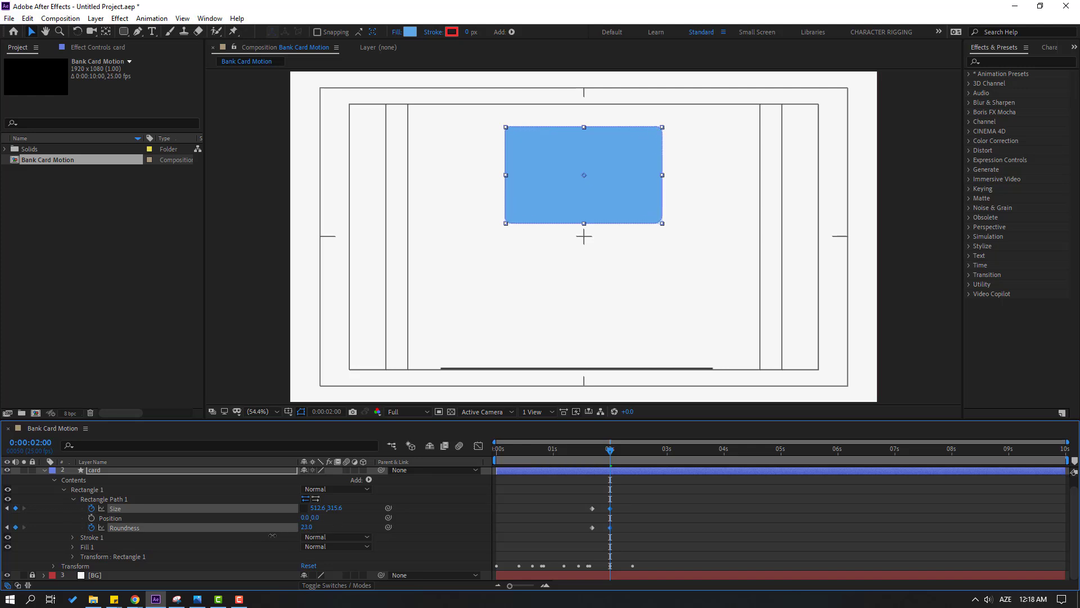
click(700, 521)
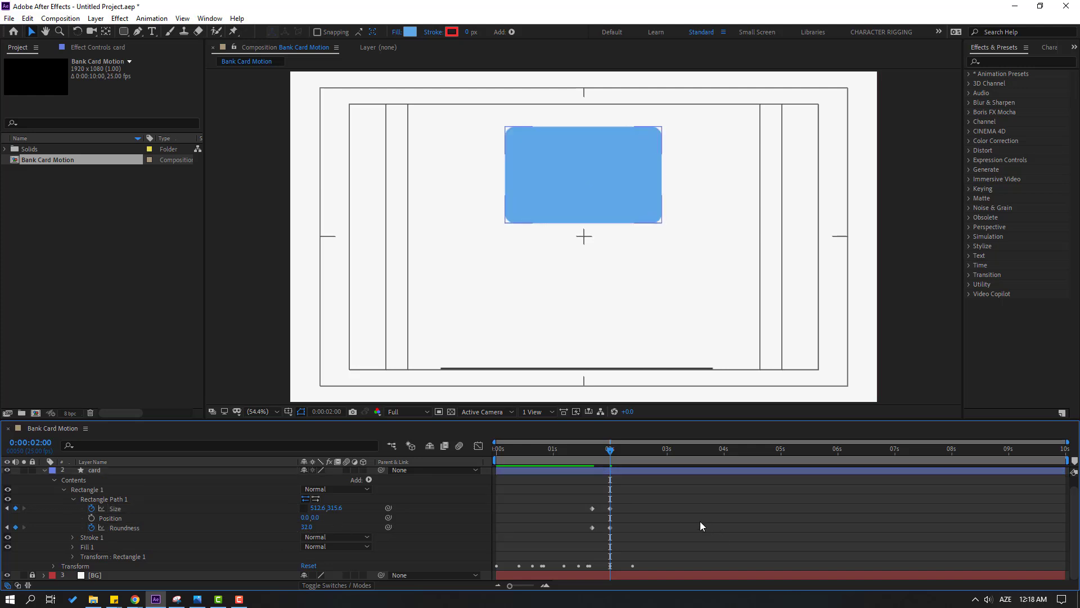
Play back the circle-to-card transformation from 0:00:01:09 and scrub through the shape change
click(585, 453)
mouse_move(585, 453)
mouse_down()
mouse_move(630, 454)
mouse_move(574, 453)
mouse_up()
key(space)
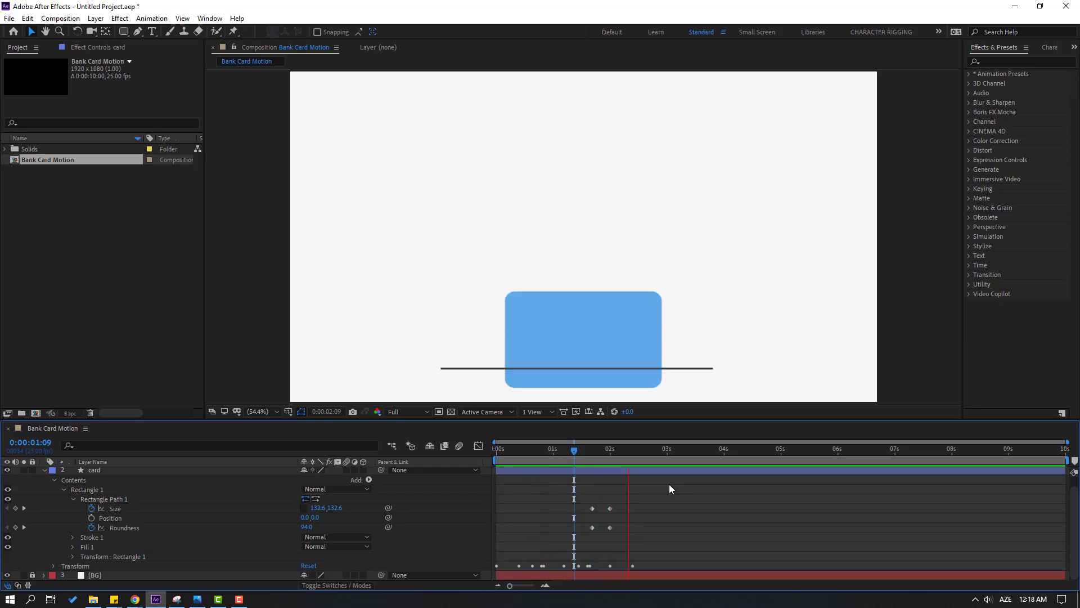
key(space)
drag(582, 456, 607, 452)
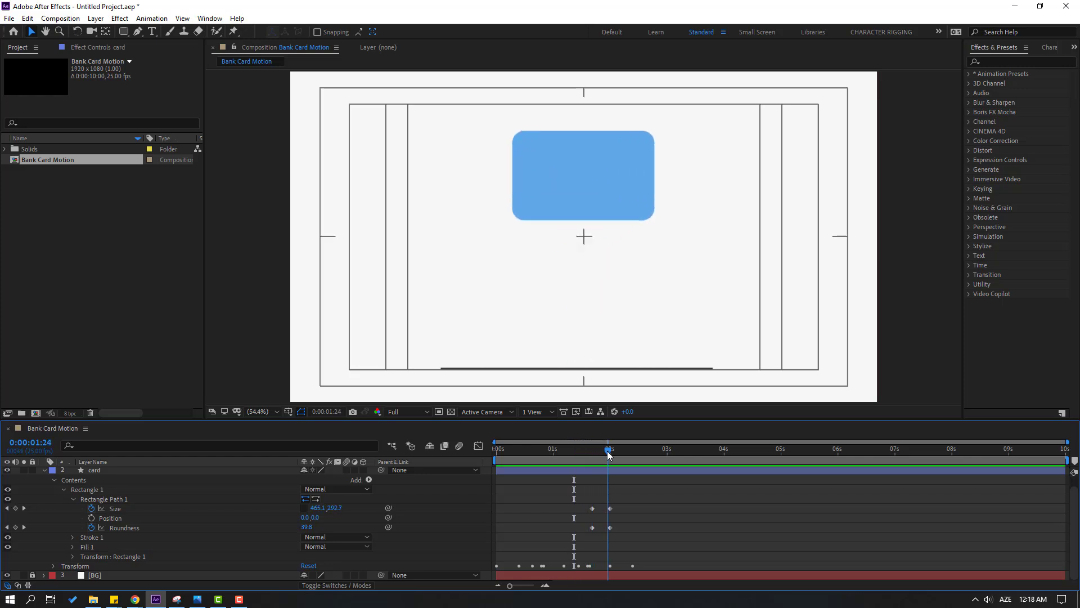
Apply Easy Ease to the rectangle's Size and Roundness keyframes
drag(633, 495, 591, 527)
right_click(591, 527)
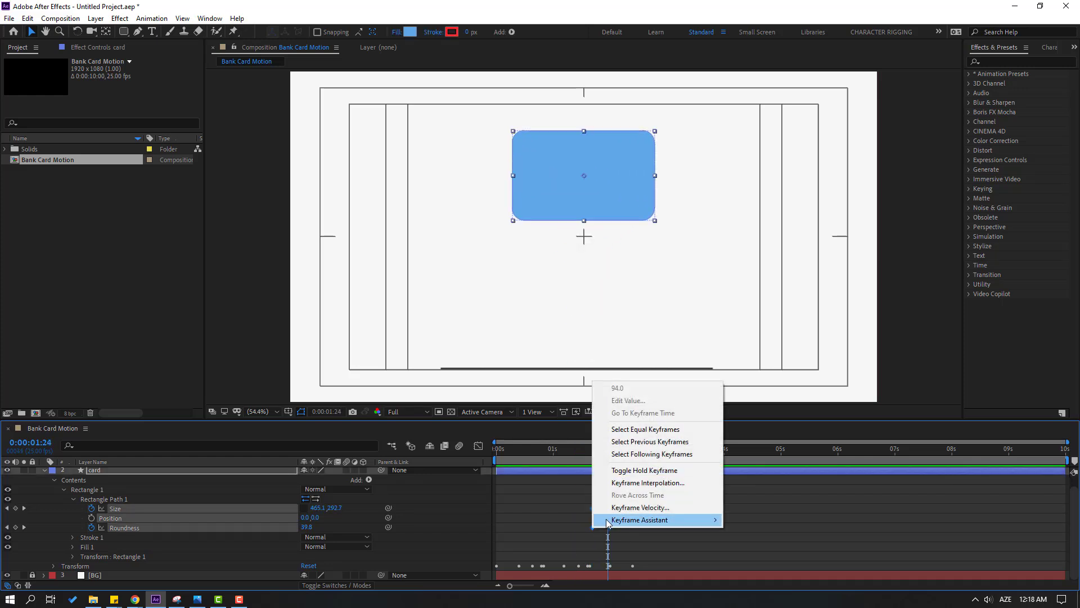
mouse_move(664, 520)
click(753, 445)
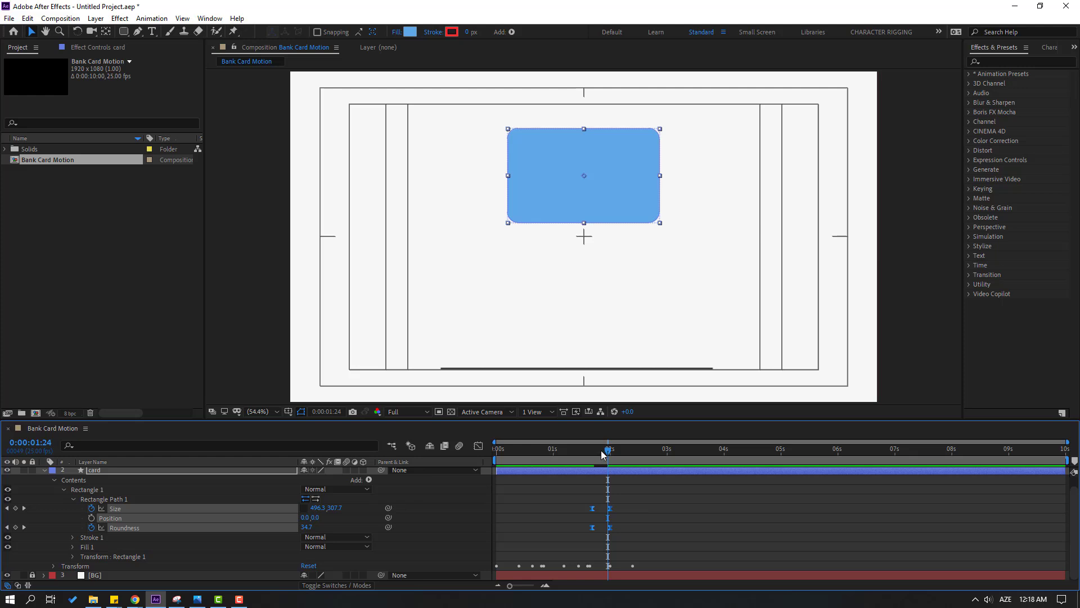
Show the card layer's Transform properties and set a 0° Rotation keyframe at 0:00:01:17
drag(602, 455, 593, 449)
click(641, 487)
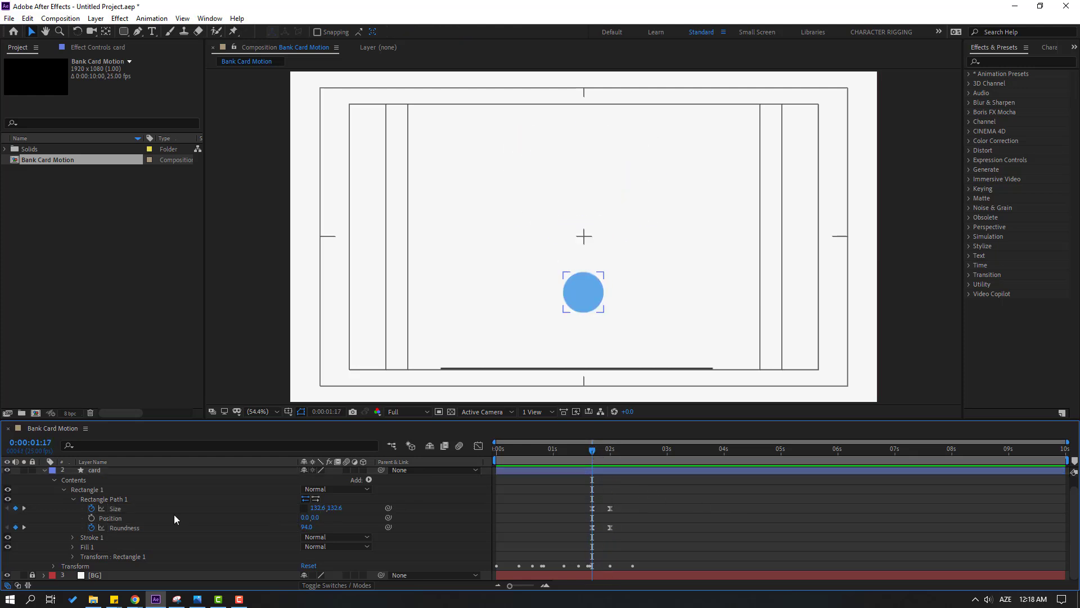
click(96, 470)
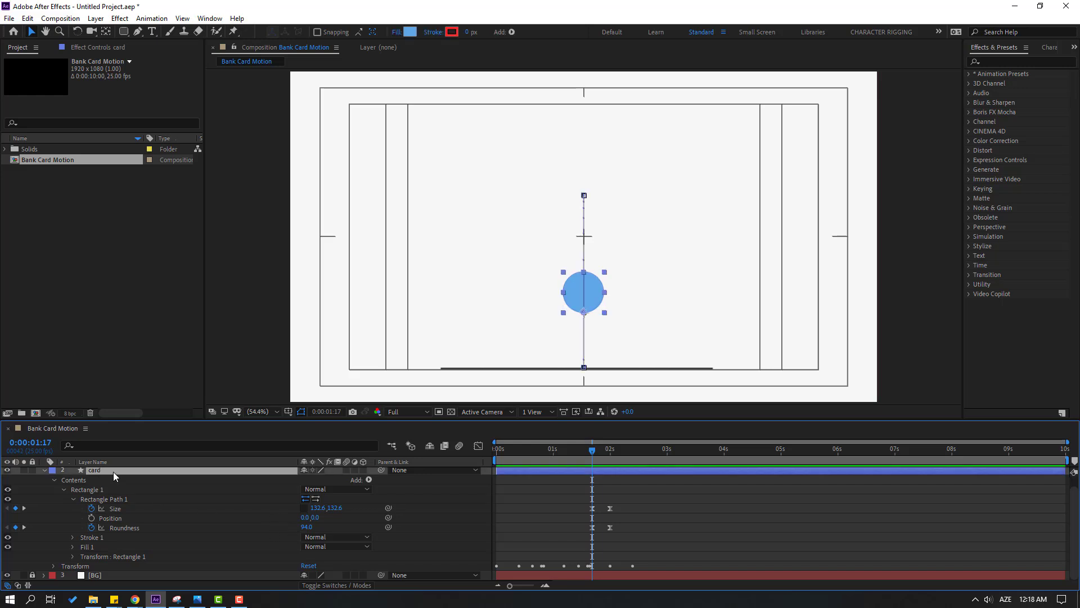
key(shift+a)
scroll(147, 513, down, 3)
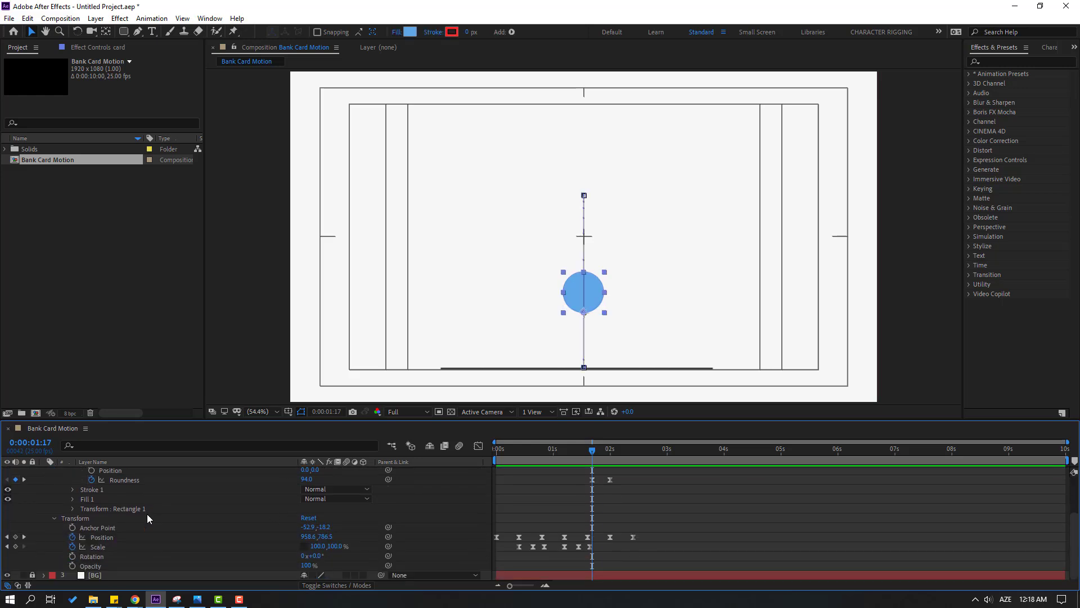
click(72, 556)
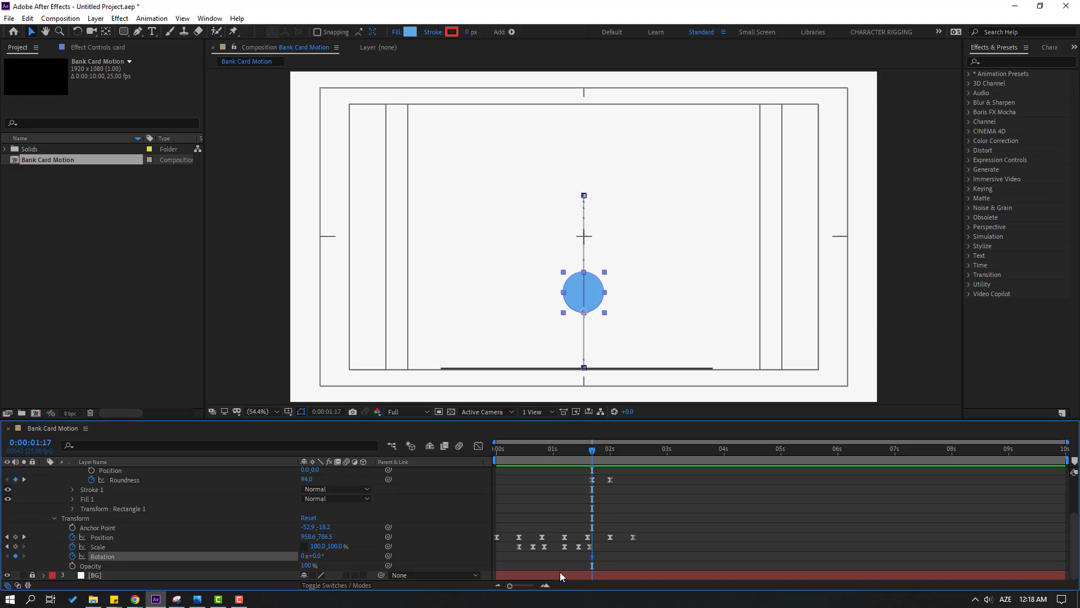
Set the card layer's Rotation to 0° at 0:00:01:17 and to -24° at about 0:00:01:21
drag(317, 556, 307, 563)
drag(590, 449, 594, 456)
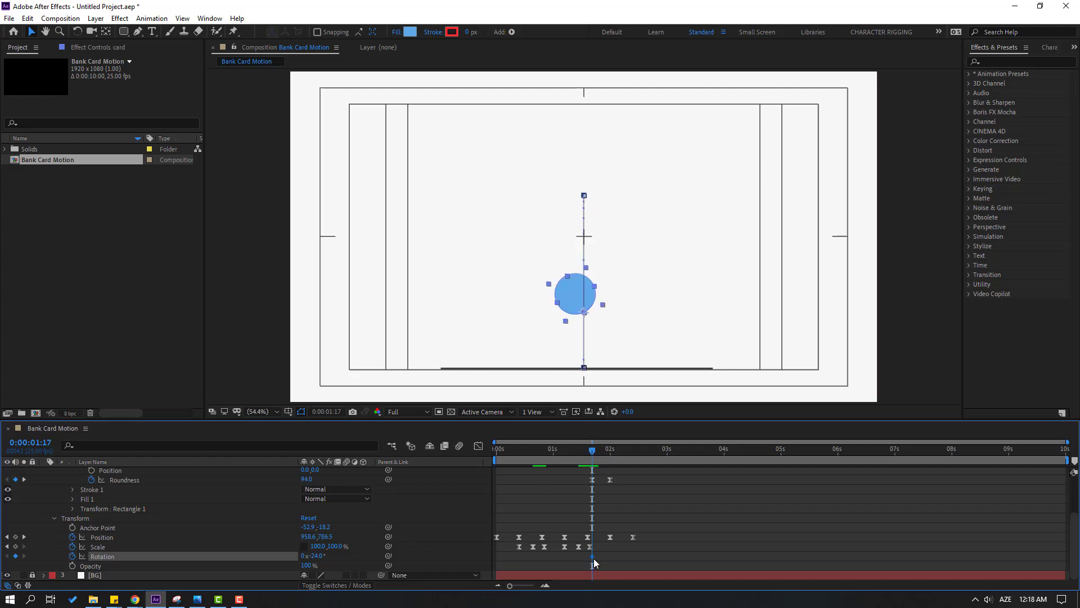
click(316, 560)
text(0)
key(Return)
drag(592, 450, 611, 467)
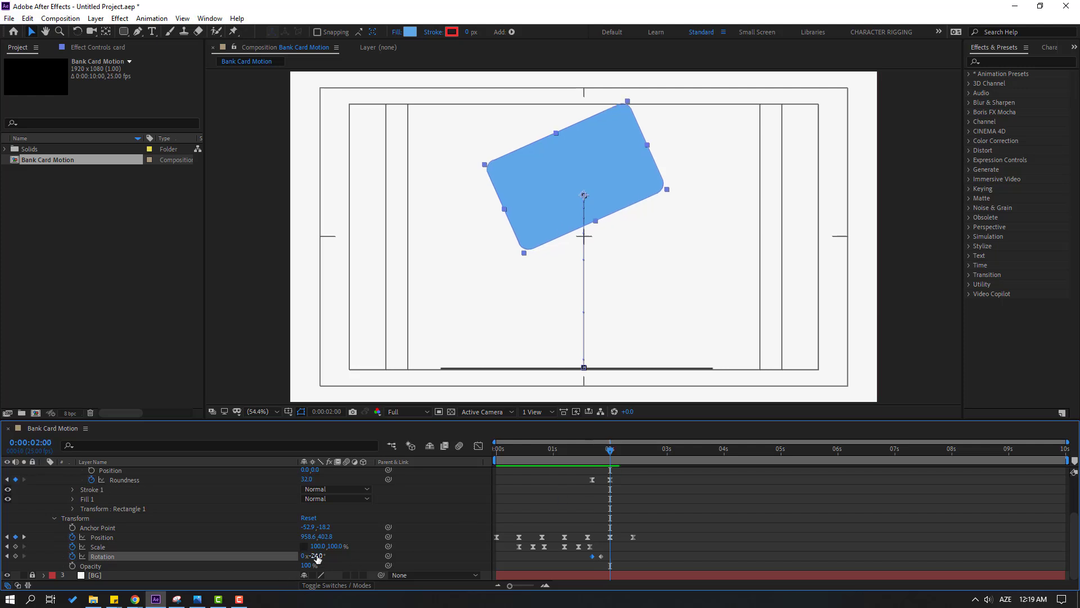
Add Rotation keyframes for the card of 10° at 0:00:02:00, -5° at 0:00:02:03 and 0° at 0:00:02:07
text(10)
key(Return)
drag(585, 450, 617, 454)
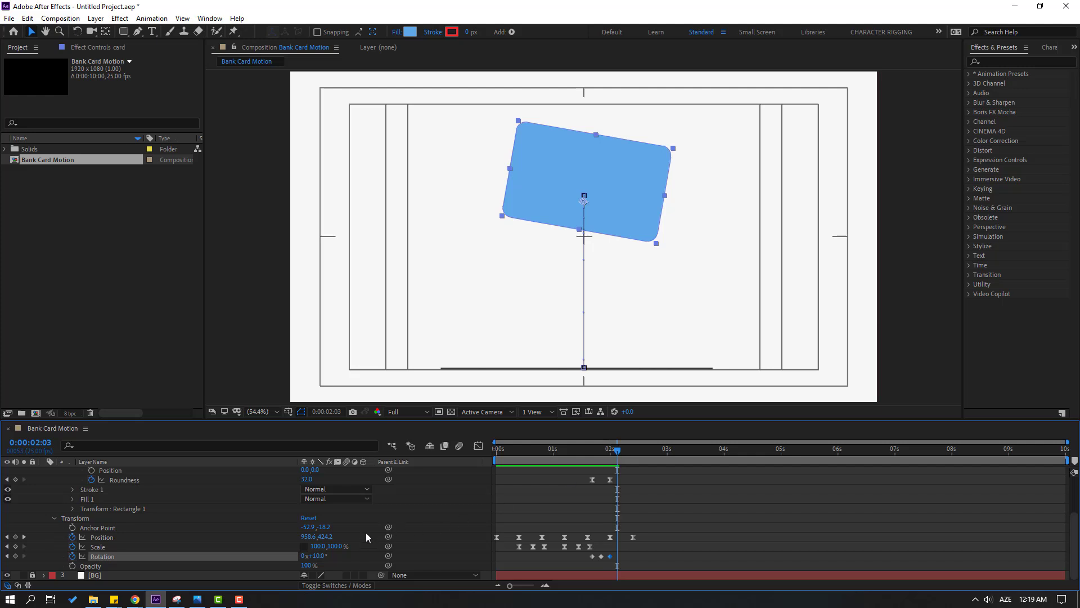
text(-5)
key(Return)
drag(618, 453, 626, 452)
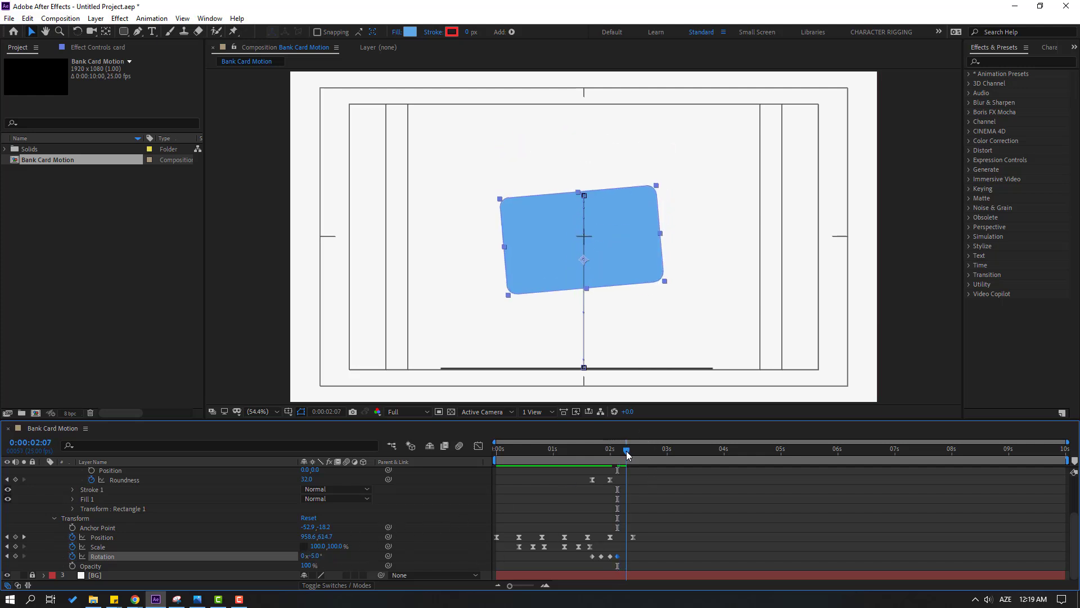
text(0)
key(Return)
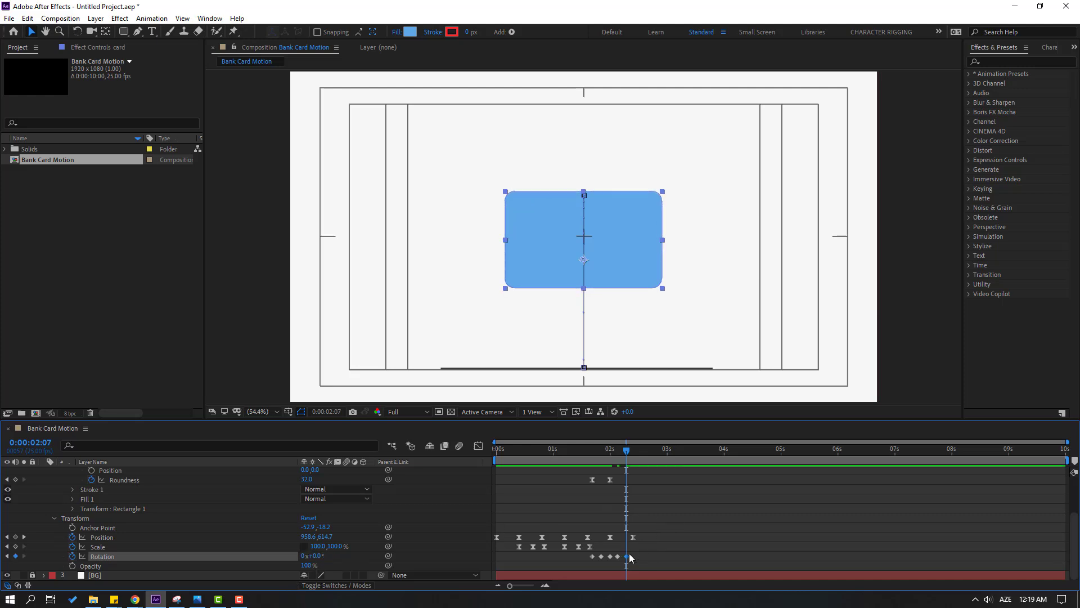
Apply Easy Ease to all of the card's Rotation keyframes and preview the swing
right_click(593, 556)
mouse_move(635, 551)
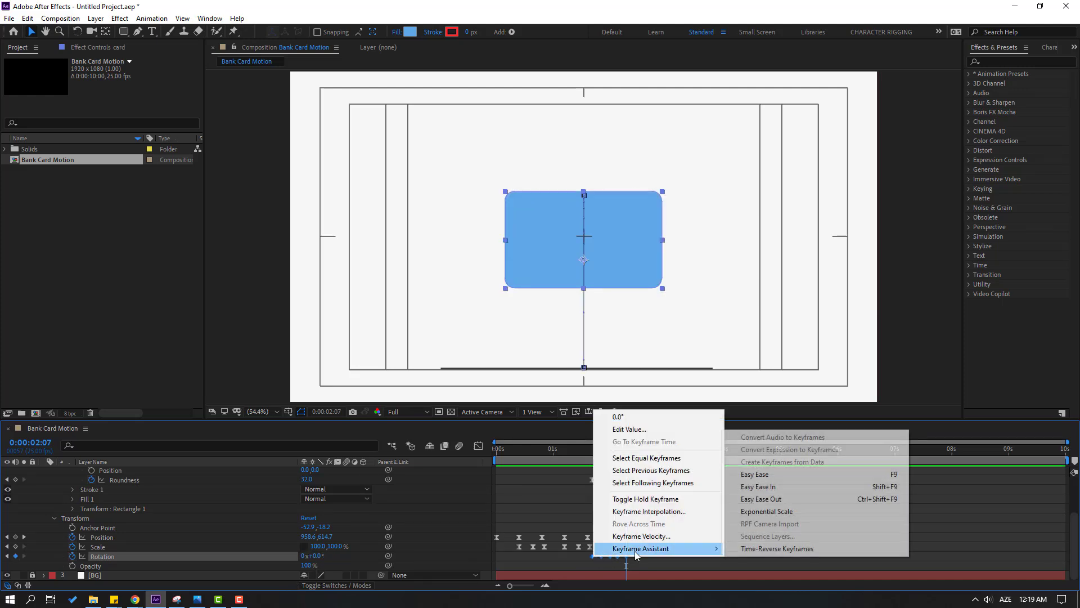
click(753, 479)
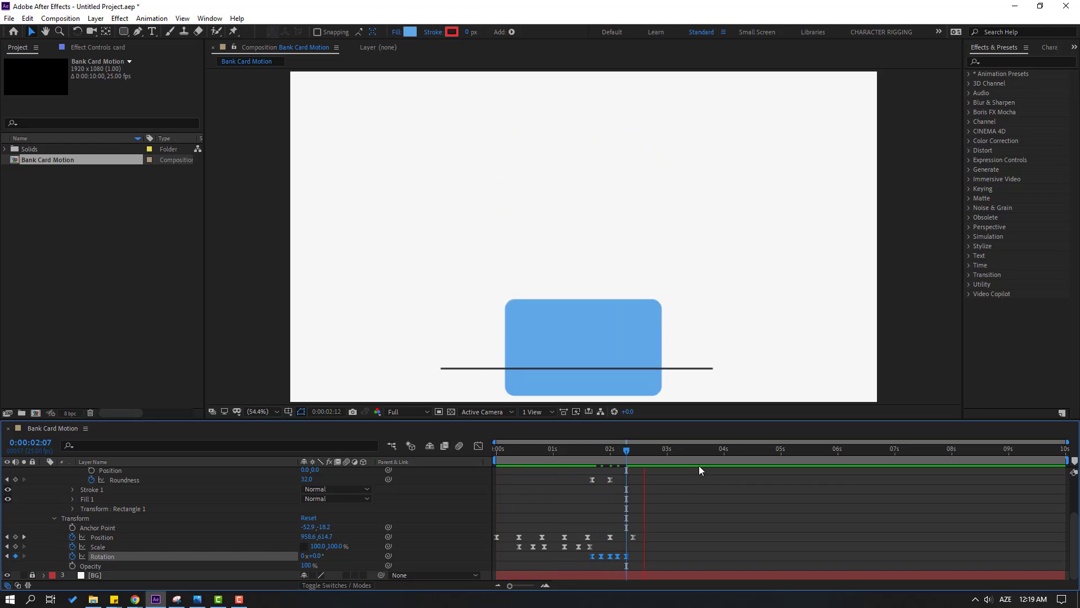
drag(576, 446, 608, 448)
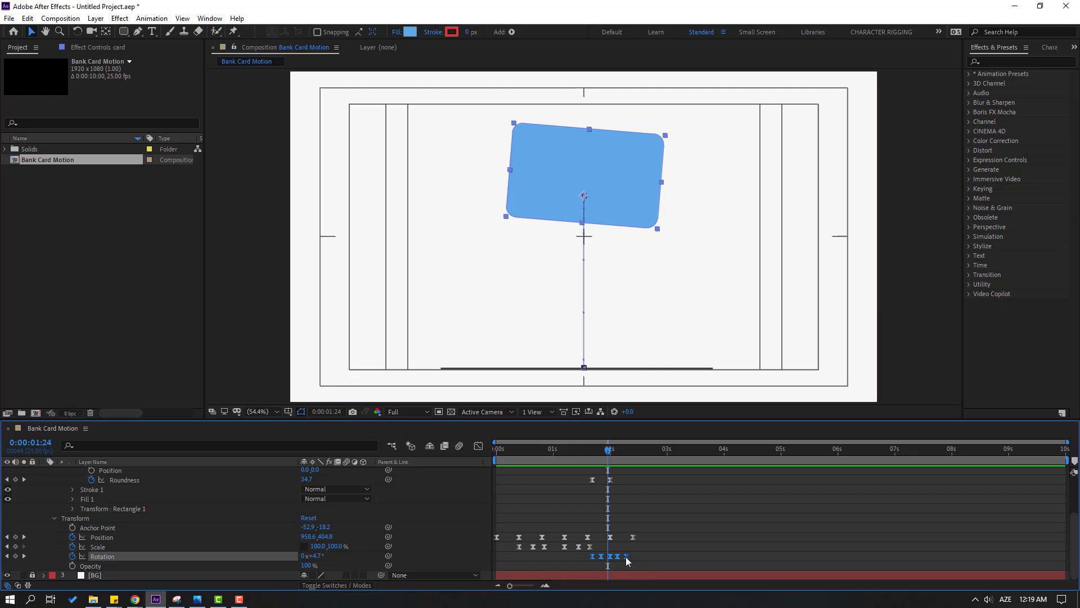
Stretch the Rotation keyframes over a longer span, shift them all slightly earlier, and play back the result
drag(625, 556, 649, 558)
click(573, 450)
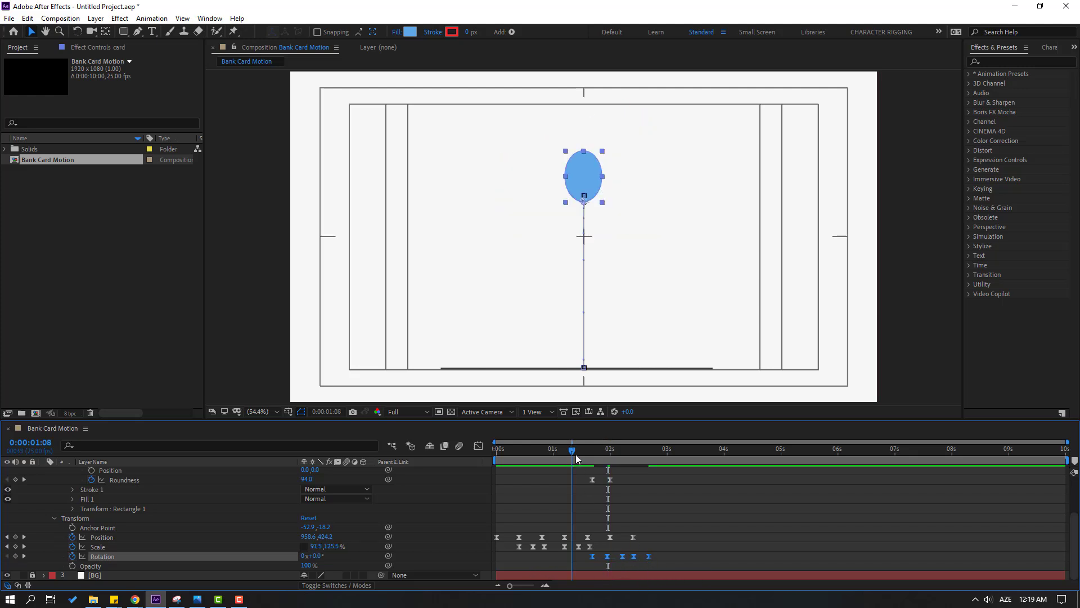
drag(576, 454, 606, 455)
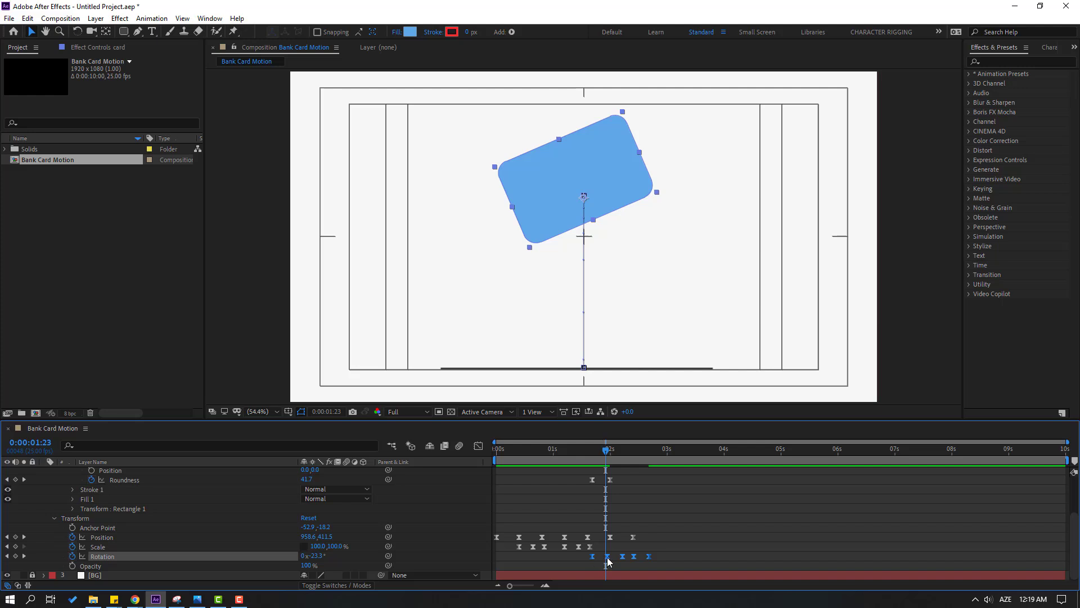
drag(608, 558, 602, 557)
drag(580, 450, 595, 450)
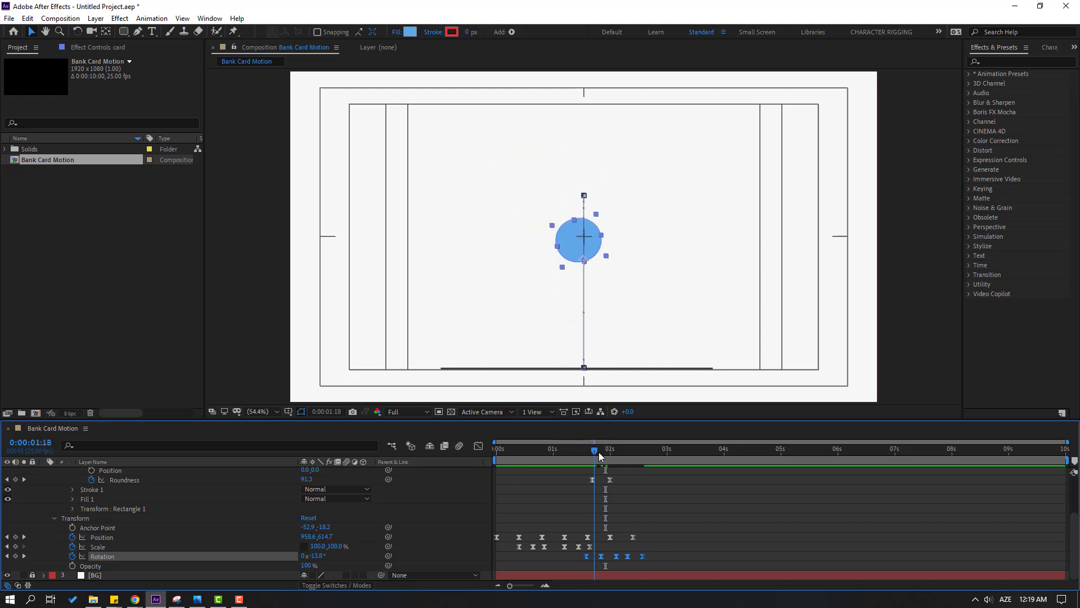
key(space)
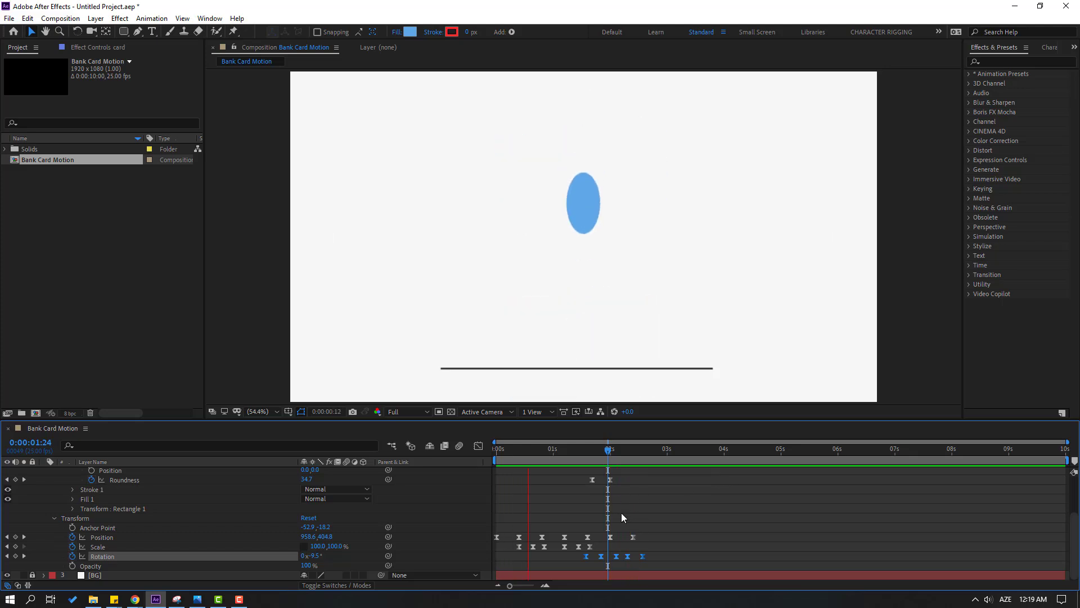
key(space)
Show only the card's keyframed properties, raise its Position at 0:00:02:10, and set Position to 958.6, 497.8 at 0:00:02:20
scroll(95, 499, up, 3)
click(96, 480)
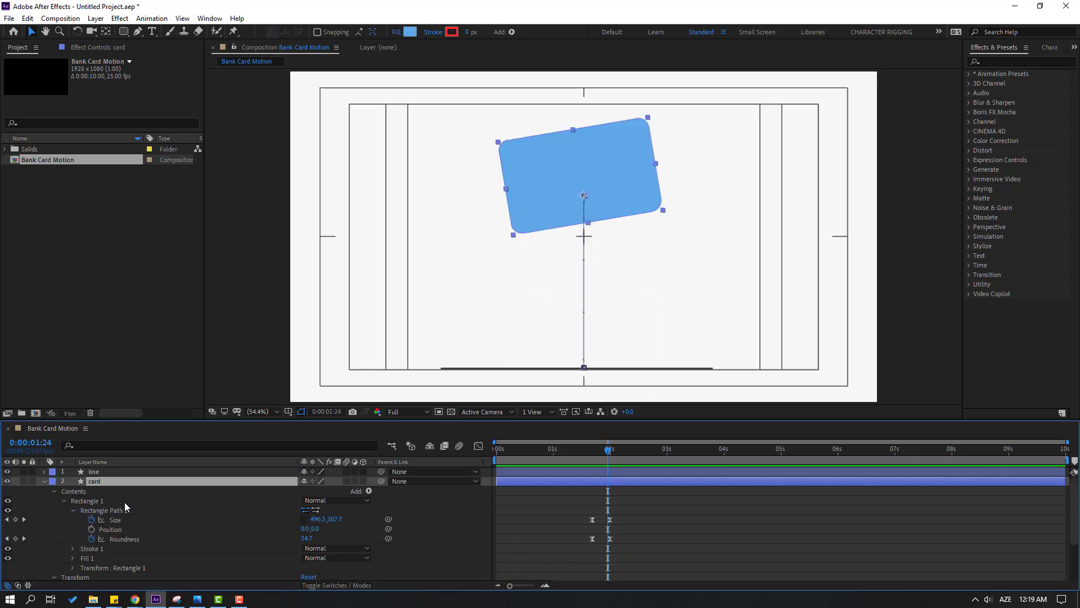
key(u)
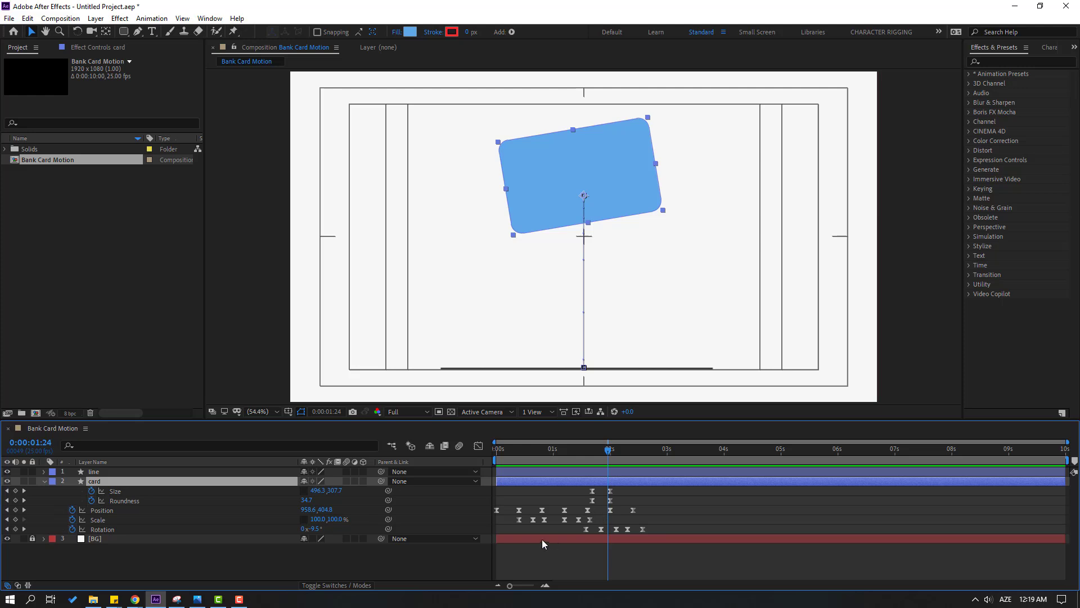
click(633, 510)
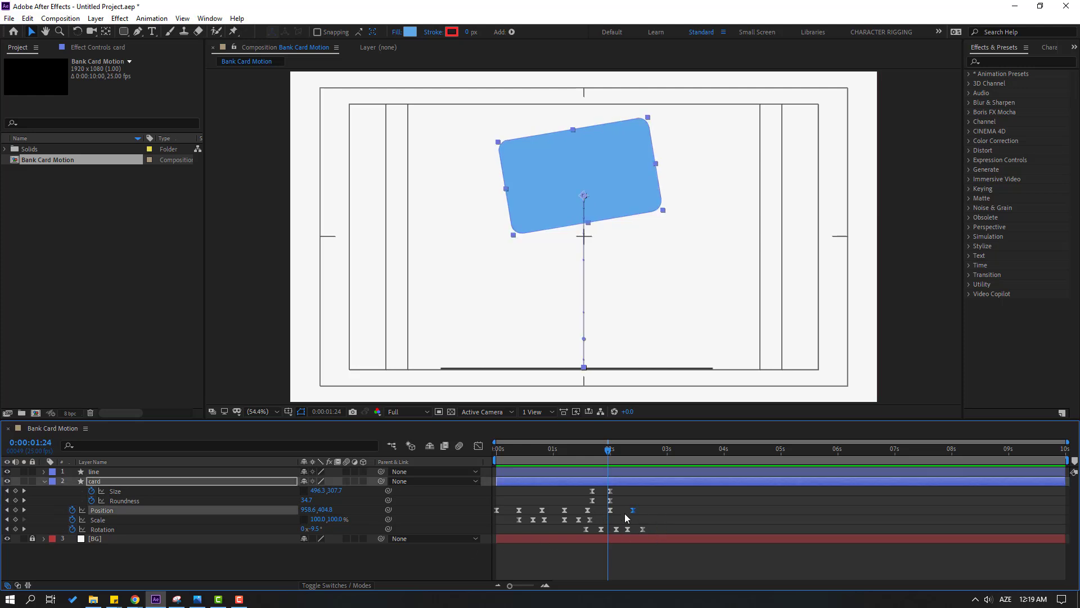
drag(619, 447, 631, 452)
key(Page_Down)
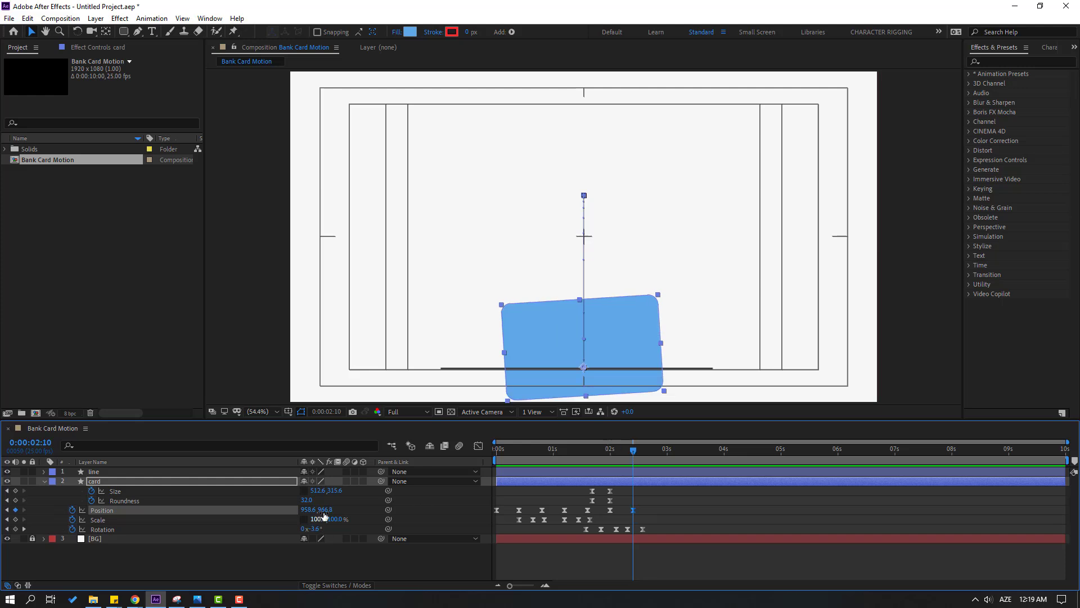
drag(329, 510, 210, 513)
key(shift+Page_Down)
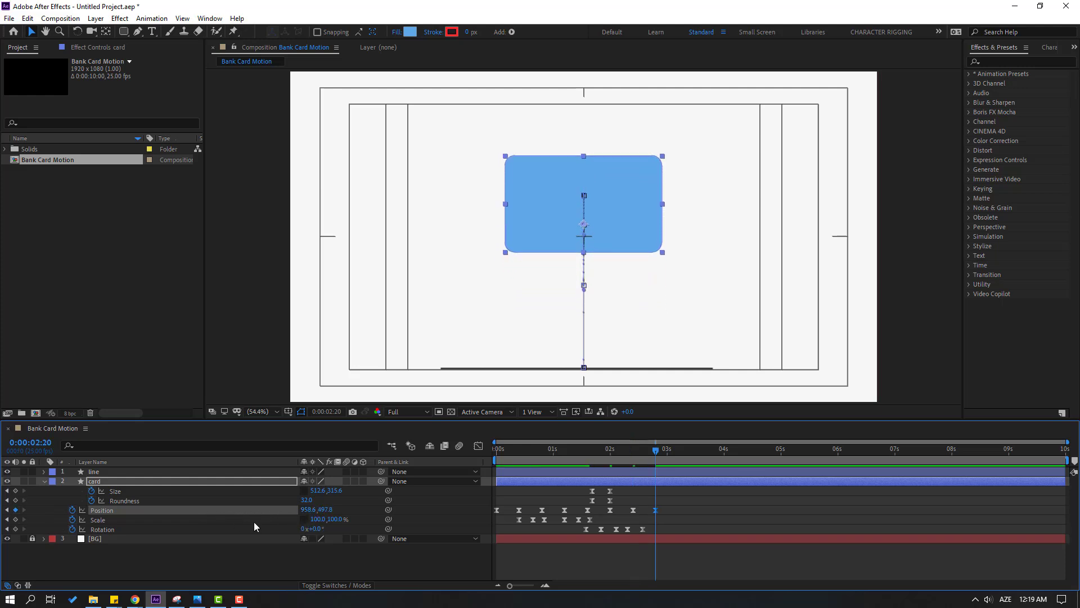
Add damped-bounce Position keyframes, lower at 0:00:03:05, higher at 0:00:03:15 and 958.6, 591.0 at 0:00:04:00, and play them back
key(shift+Page_Down)
drag(326, 510, 397, 509)
key(shift+Page_Down)
drag(325, 510, 282, 508)
drag(322, 516, 347, 516)
drag(598, 450, 677, 456)
key(space)
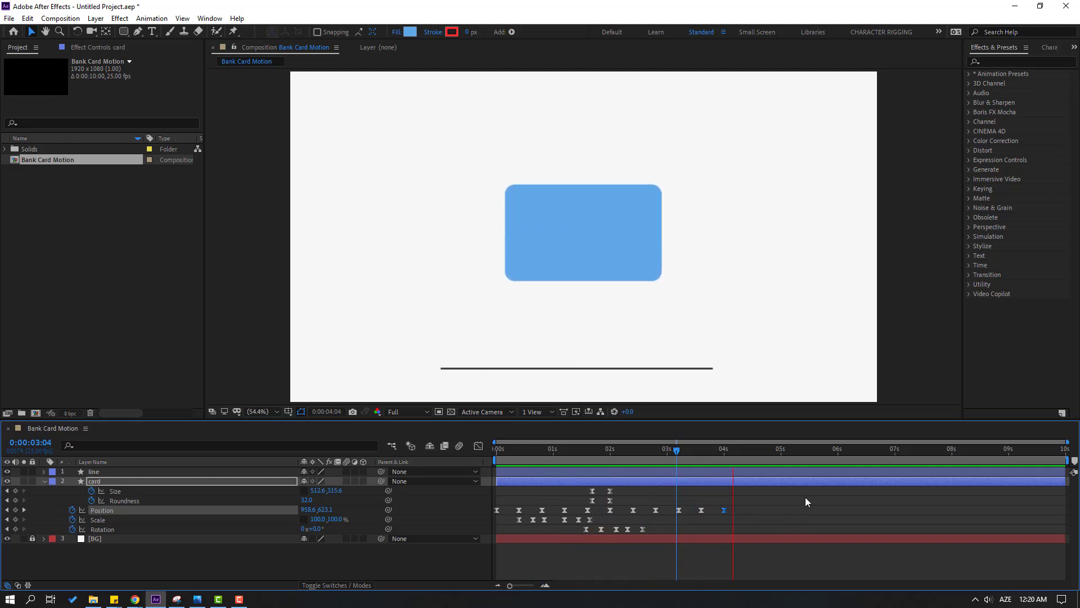
Stretch the card's Rotation keyframes proportionally until the last one sits at about 0:00:02:23, and play back the swing
key(comma)
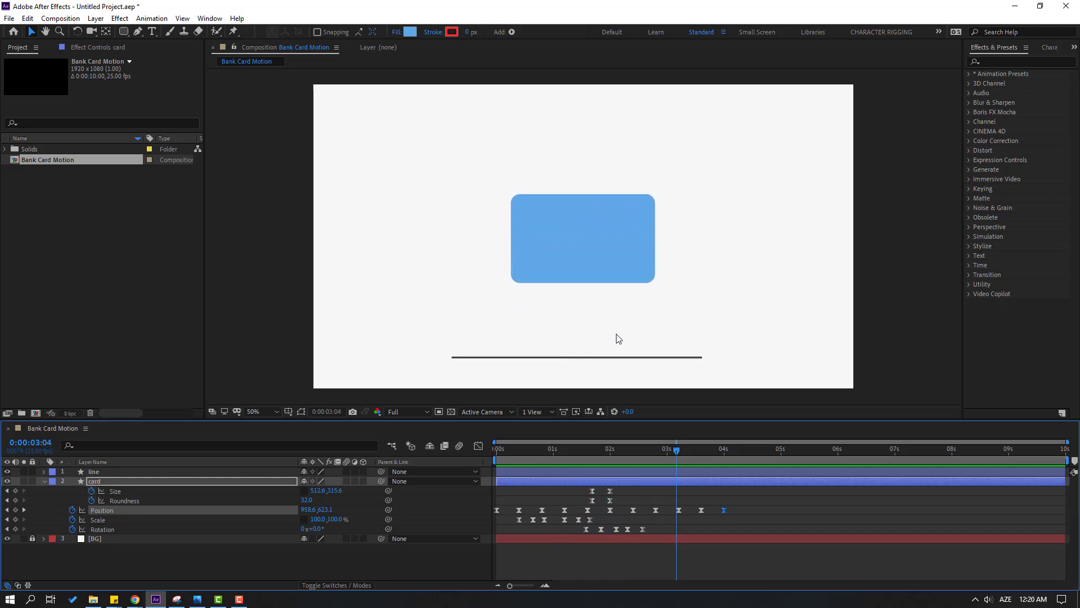
click(650, 529)
drag(649, 529, 574, 536)
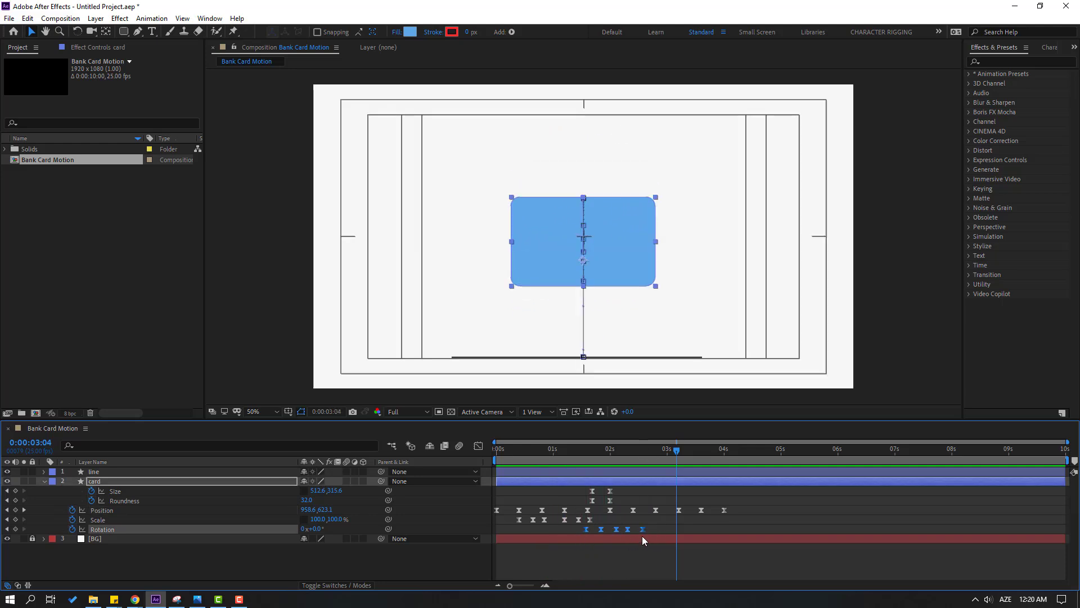
drag(642, 529, 664, 529)
drag(569, 448, 646, 457)
key(space)
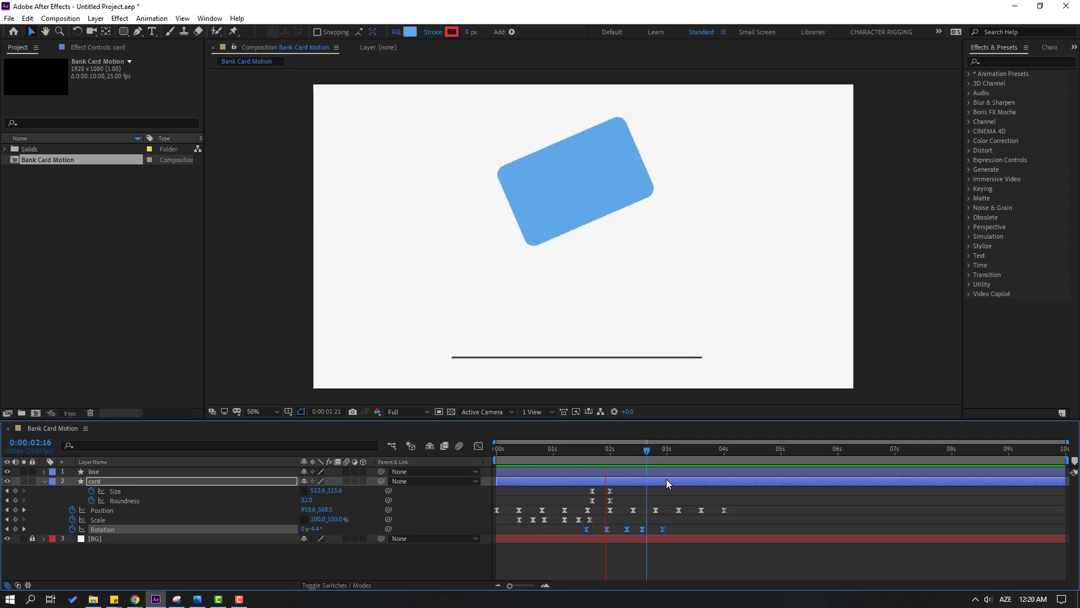
click(640, 452)
Collapse the card layer, give its rectangle a near-black 10 px stroke, and play back the outlined card
click(726, 451)
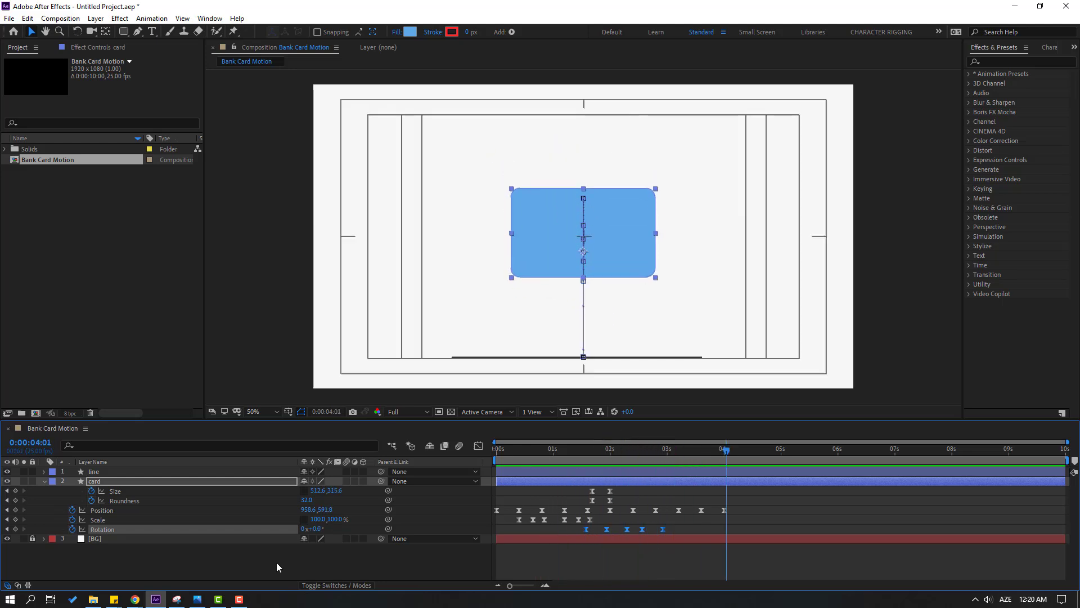
click(254, 564)
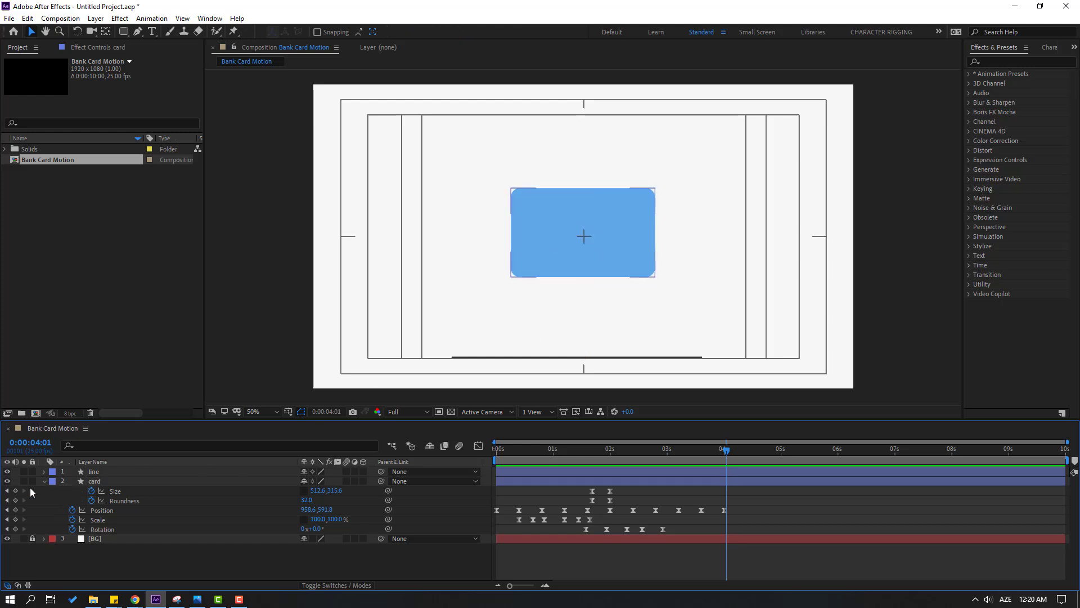
click(44, 482)
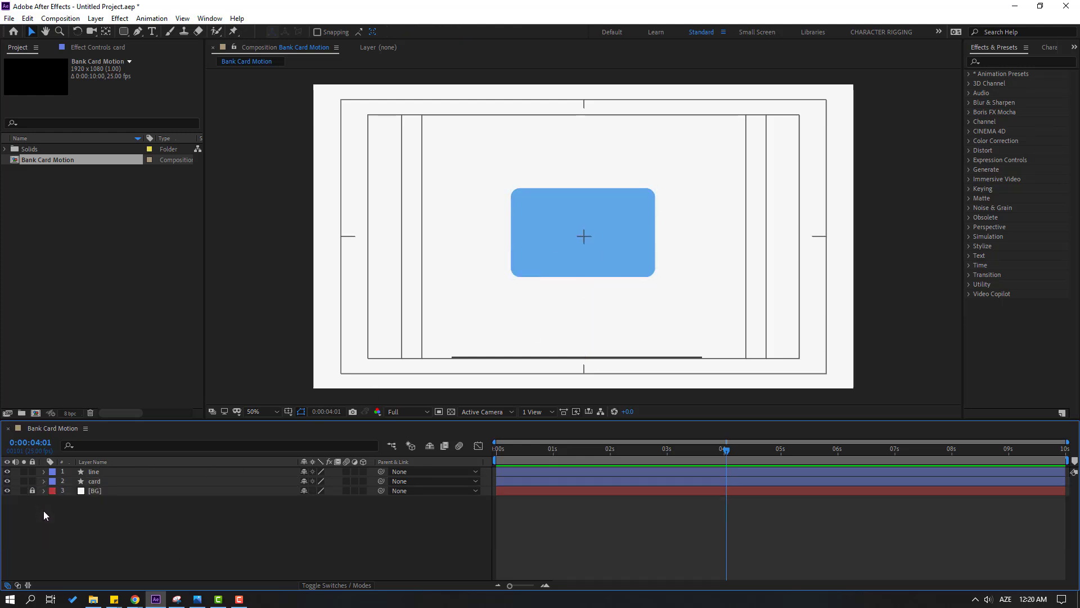
click(95, 485)
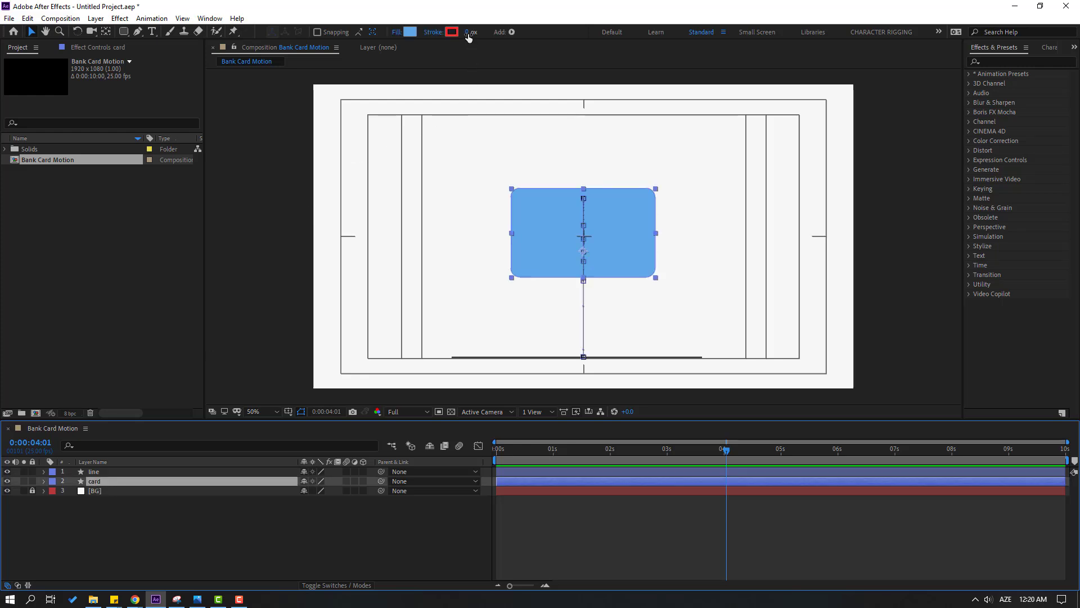
click(451, 31)
drag(459, 524, 417, 529)
click(684, 411)
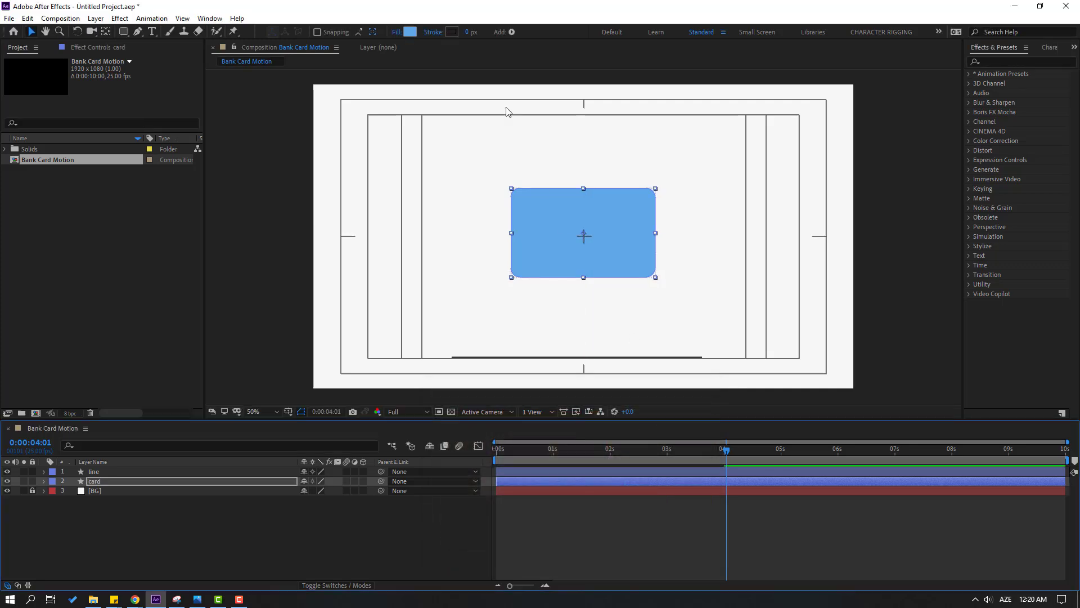
drag(465, 37, 478, 37)
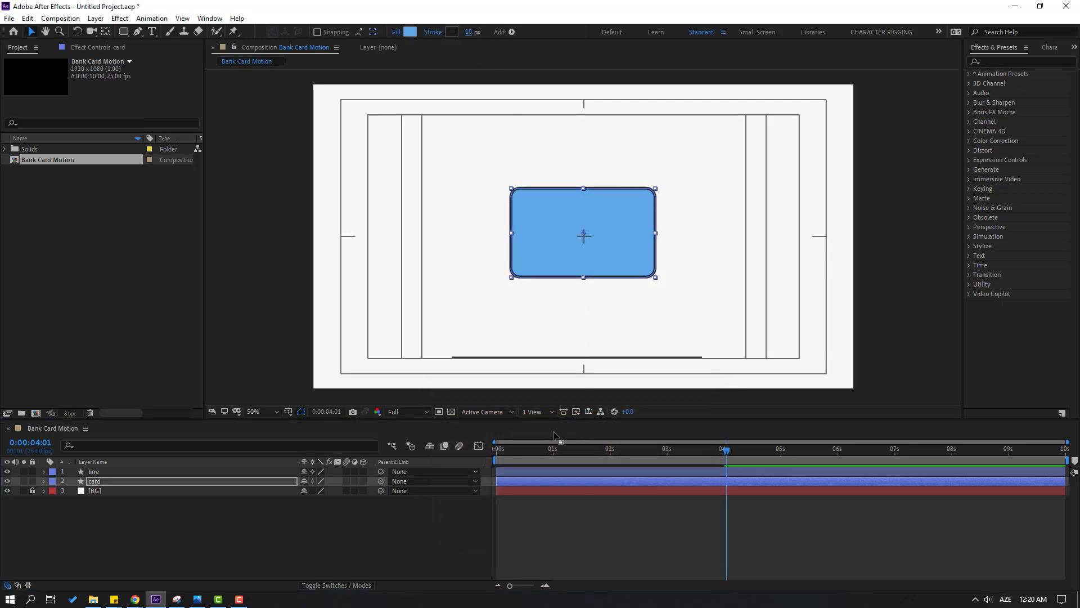
click(379, 525)
key(space)
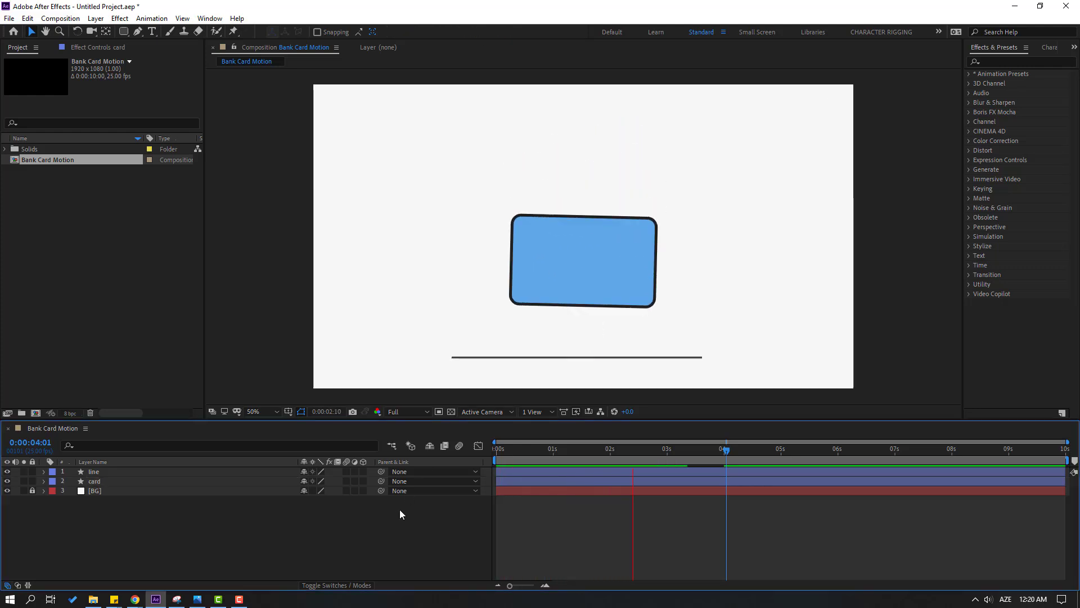
key(apostrophe)
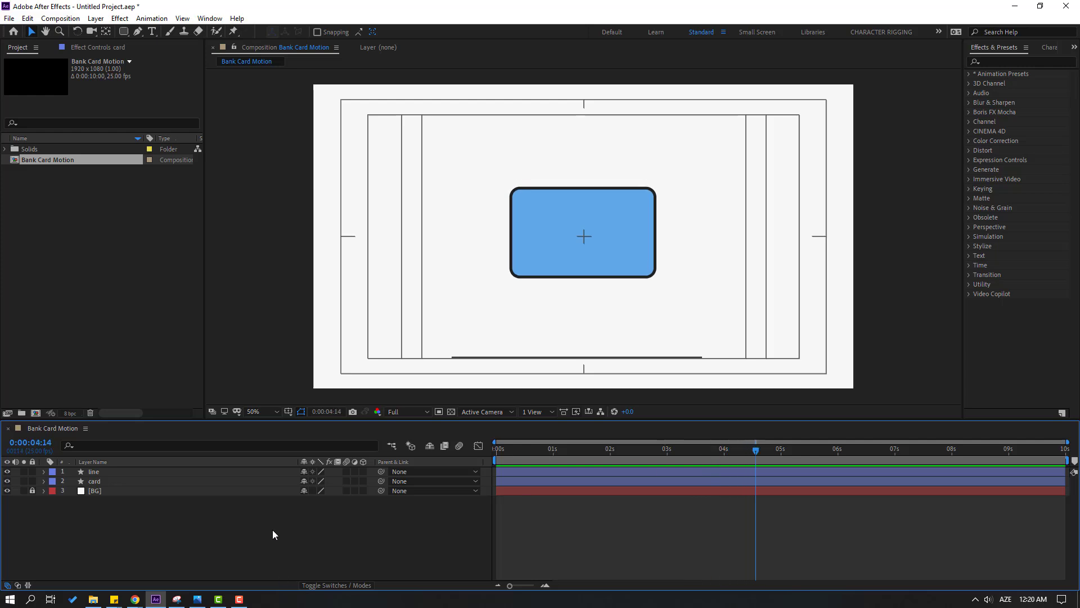
With no layer selected, draw a thin full-width rectangle stripe across the card's lower half at 0:00:04:14
click(125, 32)
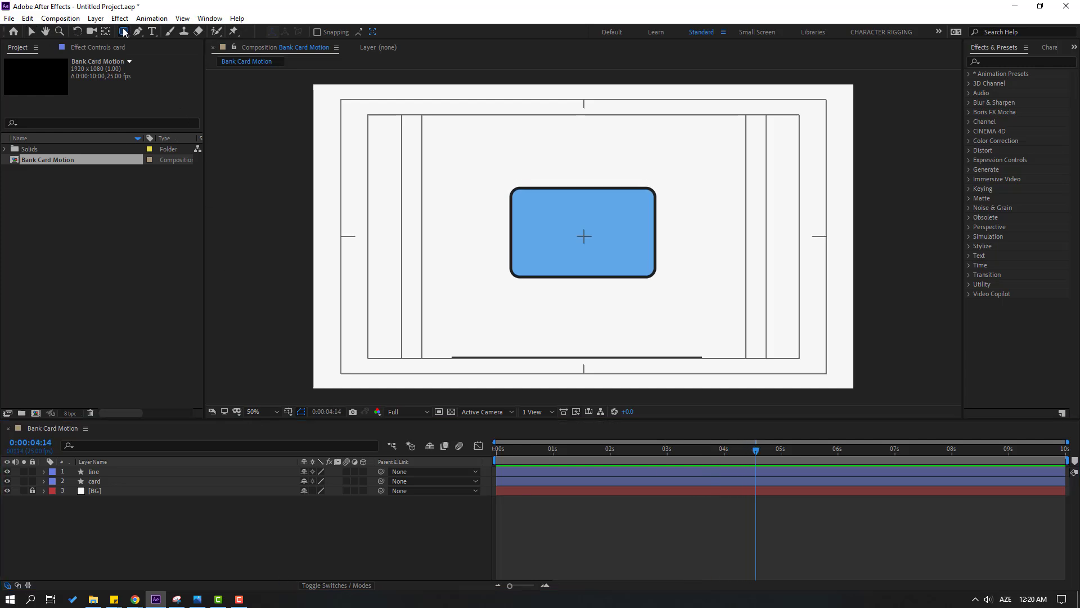
click(210, 32)
key(slash)
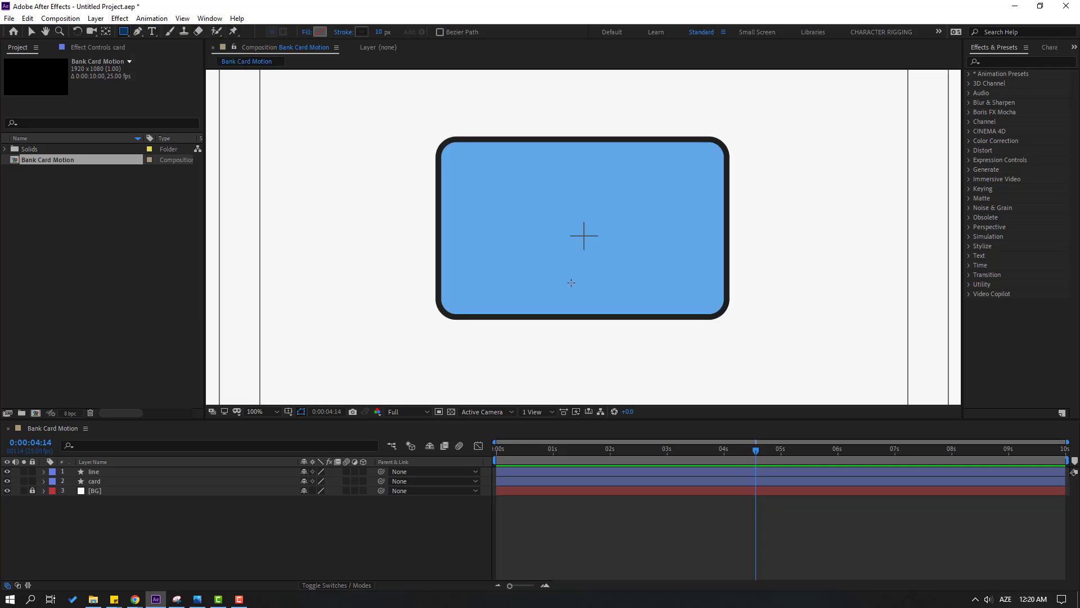
mouse_move(440, 244)
mouse_down()
mouse_move(615, 274)
mouse_move(725, 275)
mouse_up()
click(32, 33)
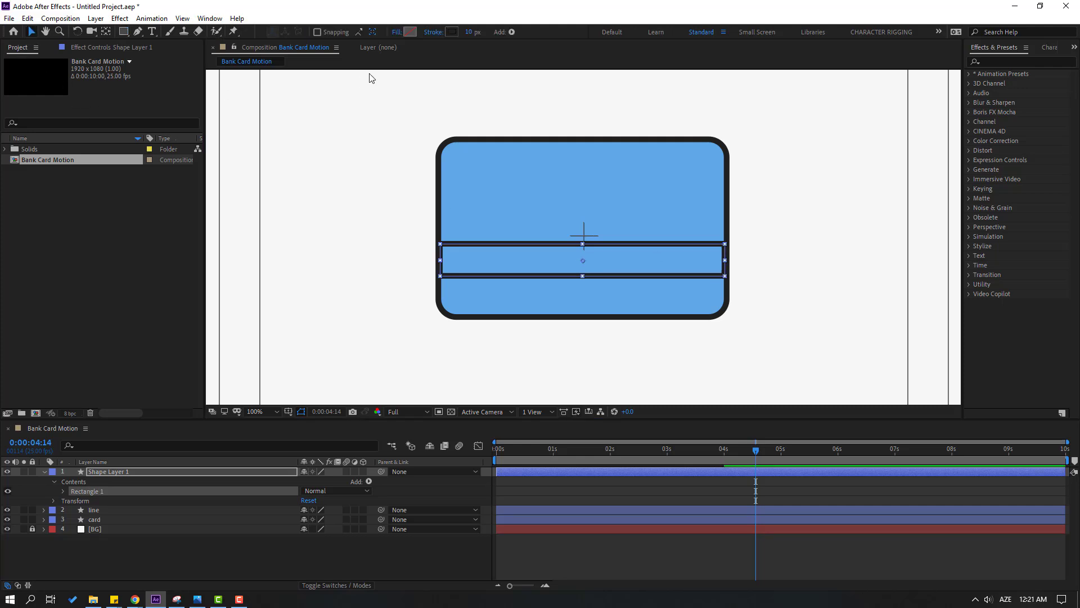
Set the stripe's stroke width to 0 px and its fill to a darker shade of the card's blue
drag(468, 33, 453, 32)
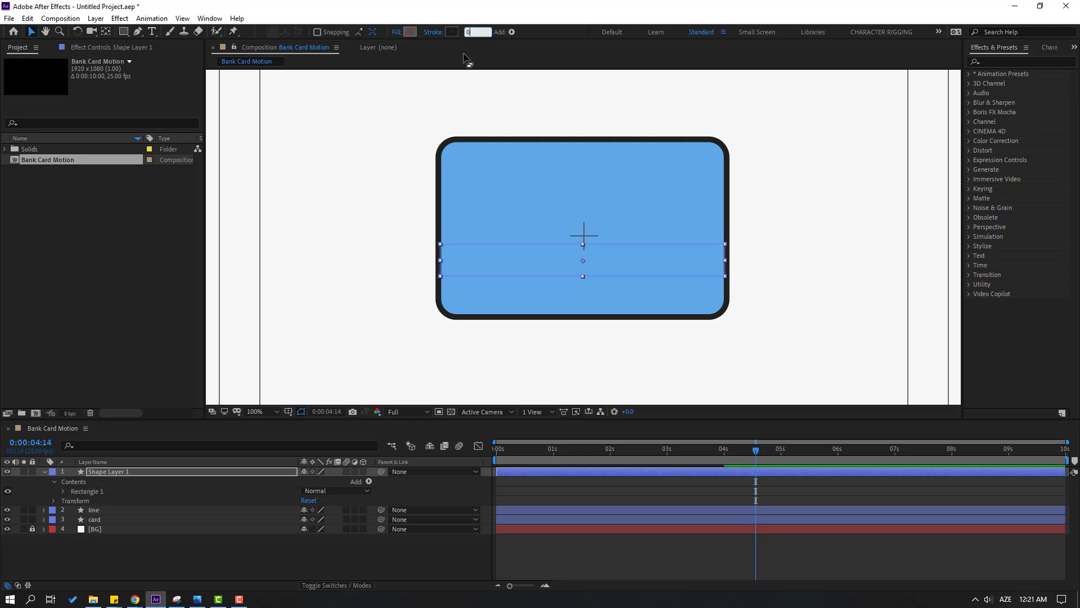
click(407, 32)
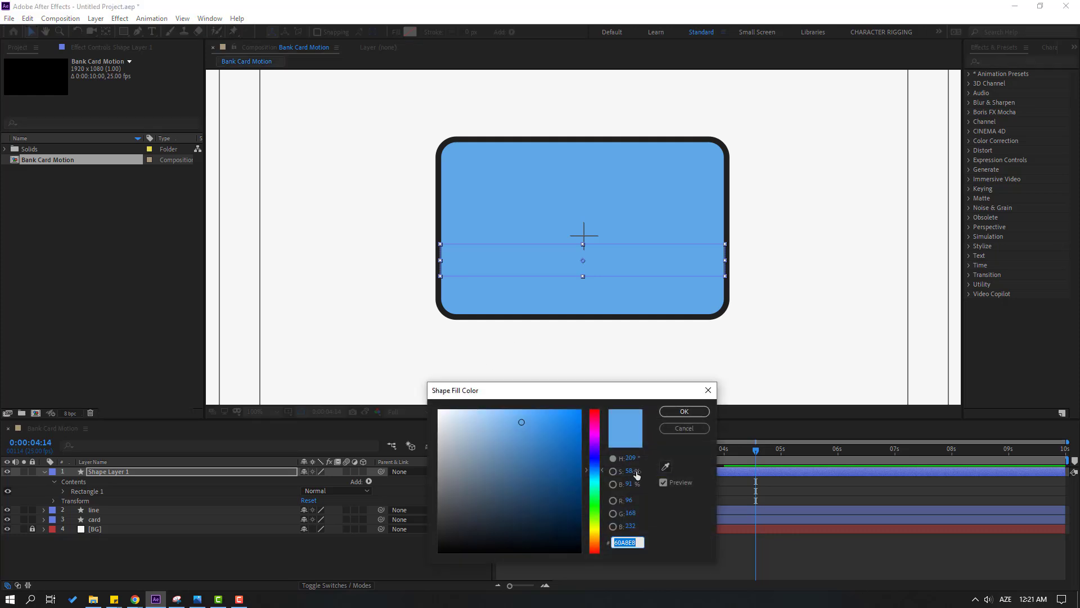
mouse_move(522, 423)
mouse_down()
mouse_move(523, 437)
mouse_move(548, 419)
mouse_move(537, 453)
mouse_up()
click(683, 414)
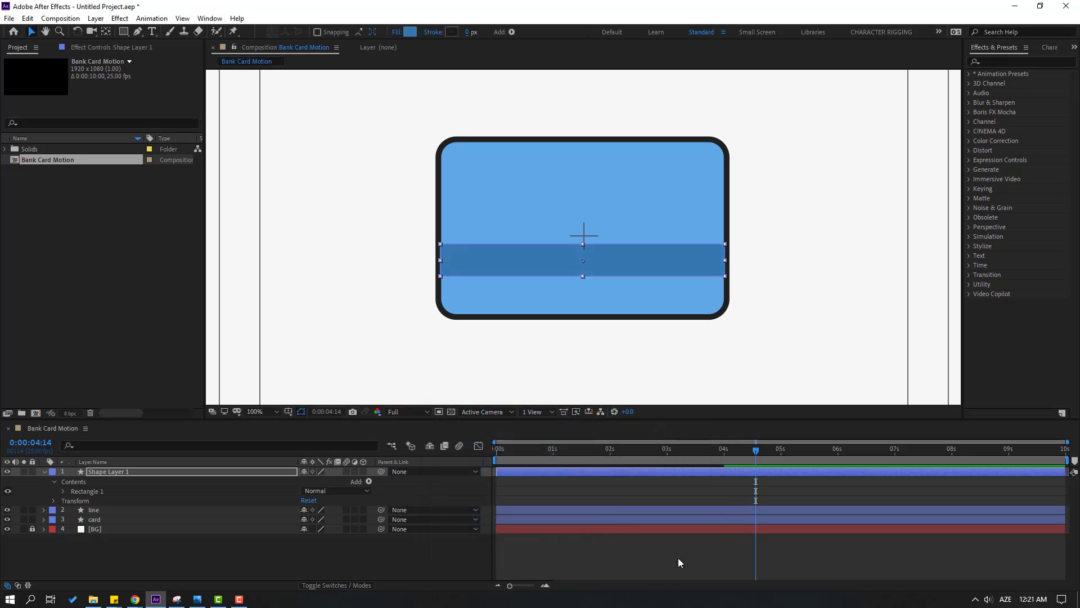
At 0:00:05:05, duplicate the stripe layer twice and make the copies two shorter bars stacked in the card's upper-right area
click(677, 558)
drag(632, 450, 792, 454)
key(u)
click(111, 471)
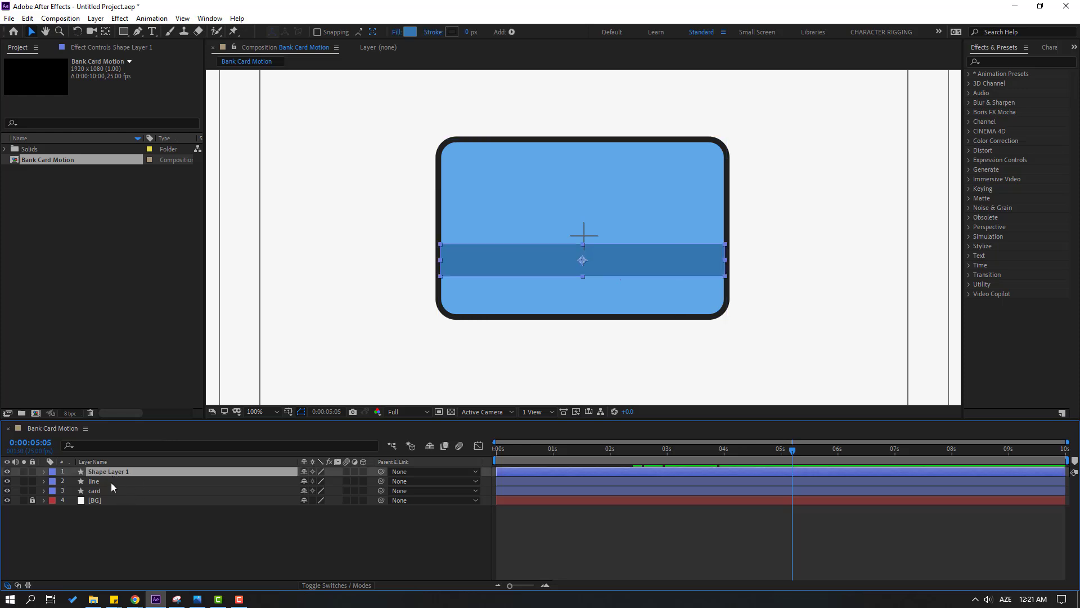
key(ctrl+d)
drag(617, 273, 630, 209)
drag(456, 221, 549, 218)
drag(630, 206, 717, 194)
key(ctrl+d)
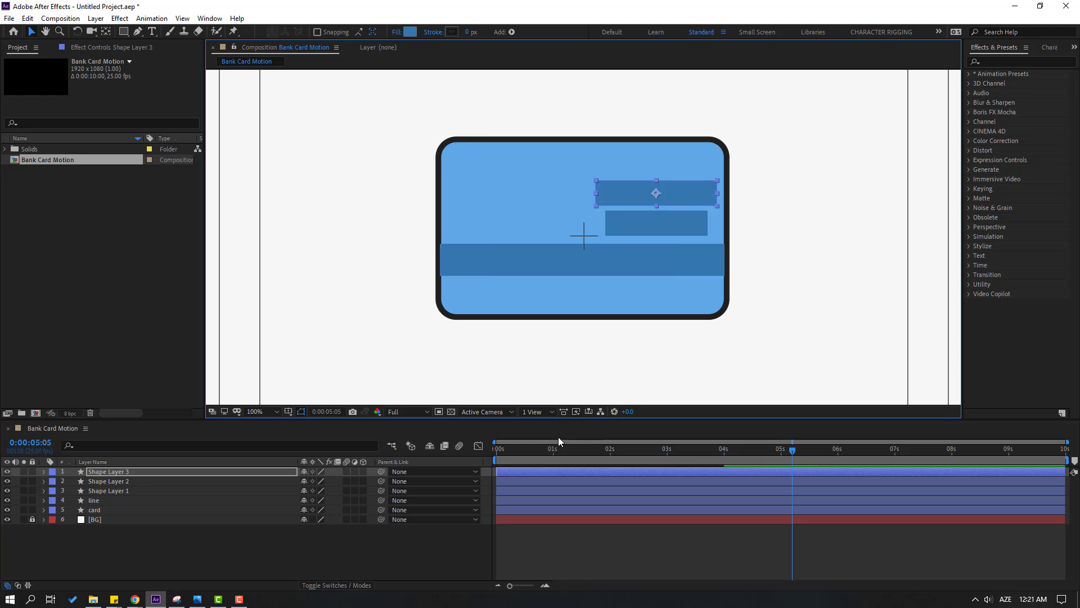
With no layer selected, draw a circle on a new shape layer in the card's upper-left area
click(203, 557)
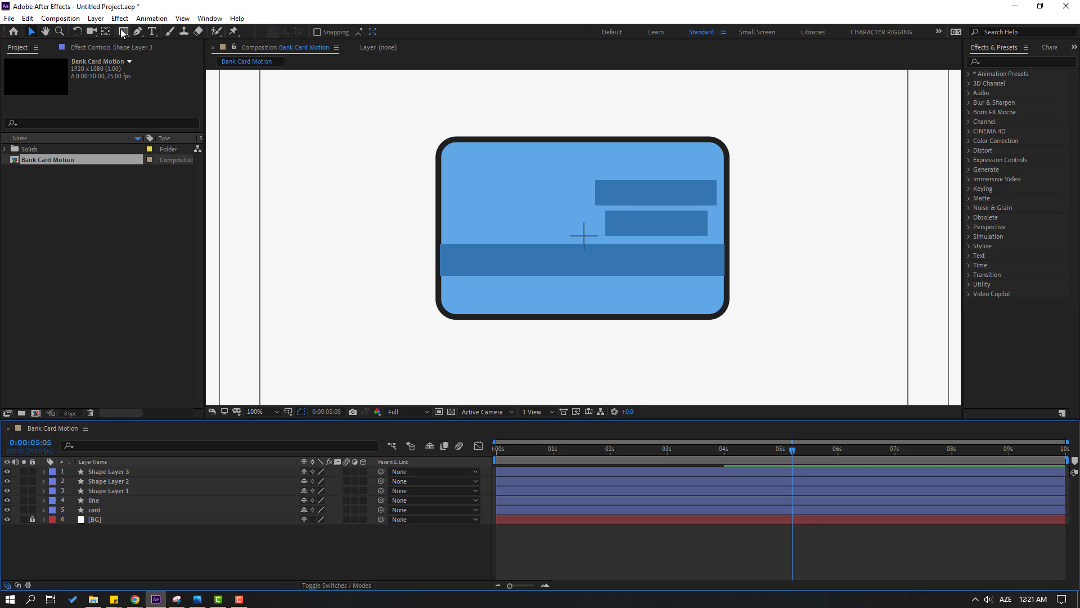
drag(122, 34, 167, 54)
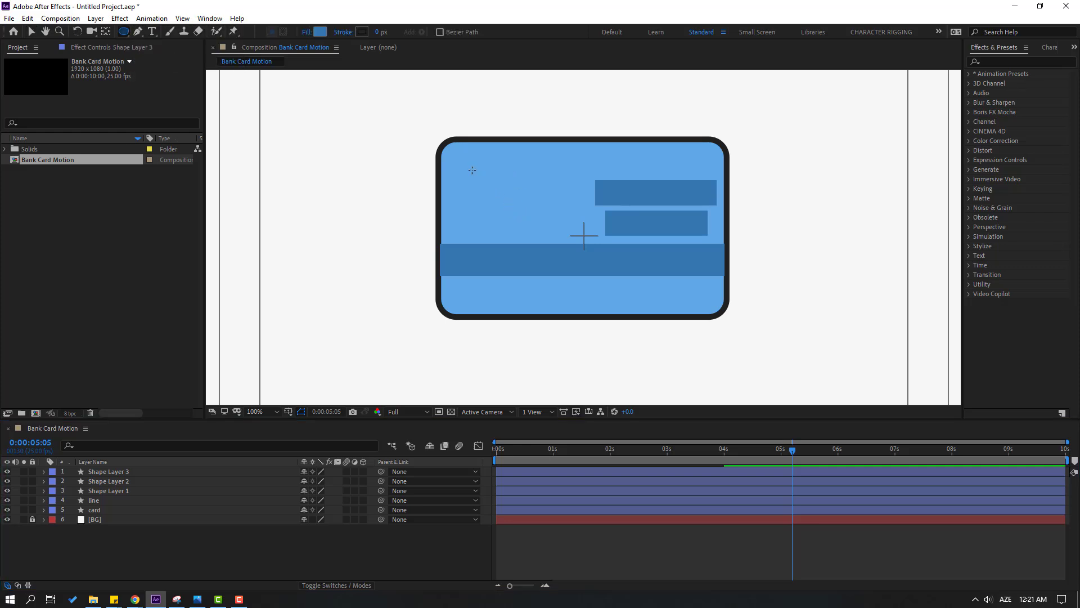
drag(472, 170, 534, 230)
click(29, 32)
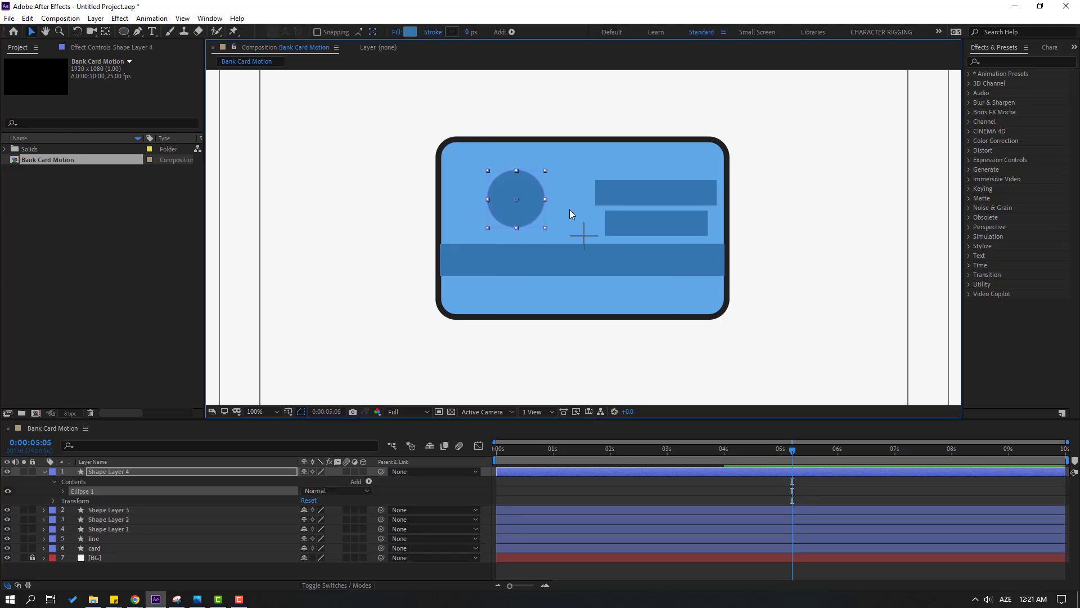
Change the fill of the circle and the two short bars to near-white
shift+click(636, 223)
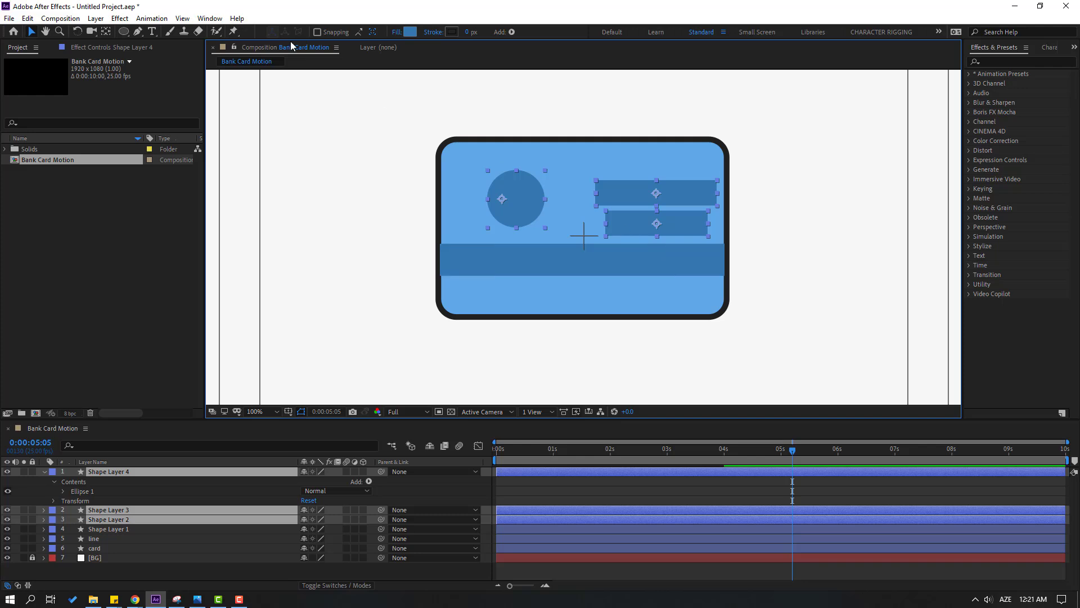
click(411, 32)
click(440, 413)
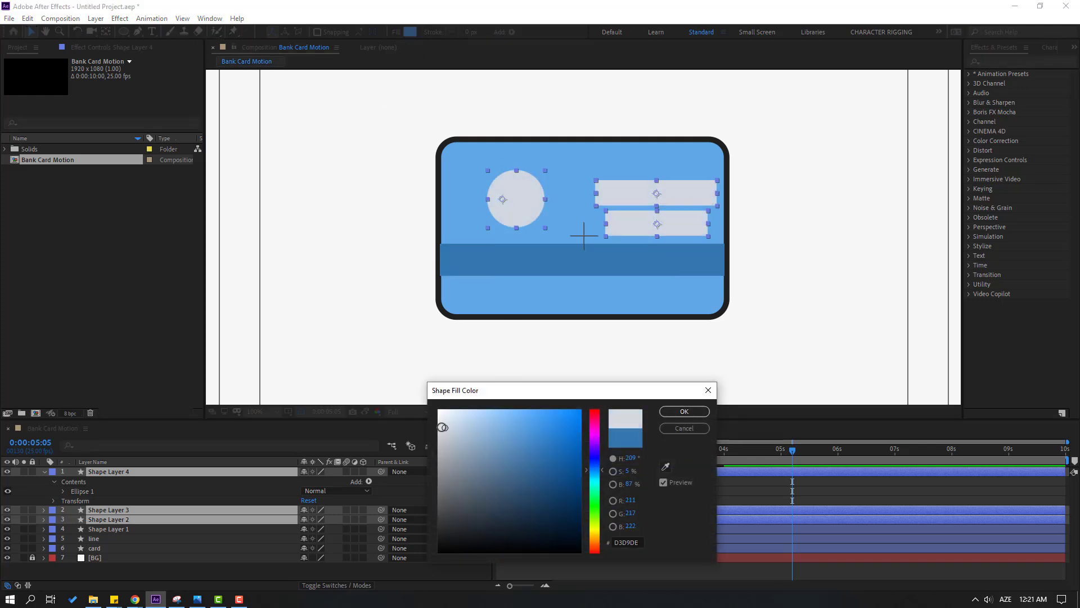
click(692, 412)
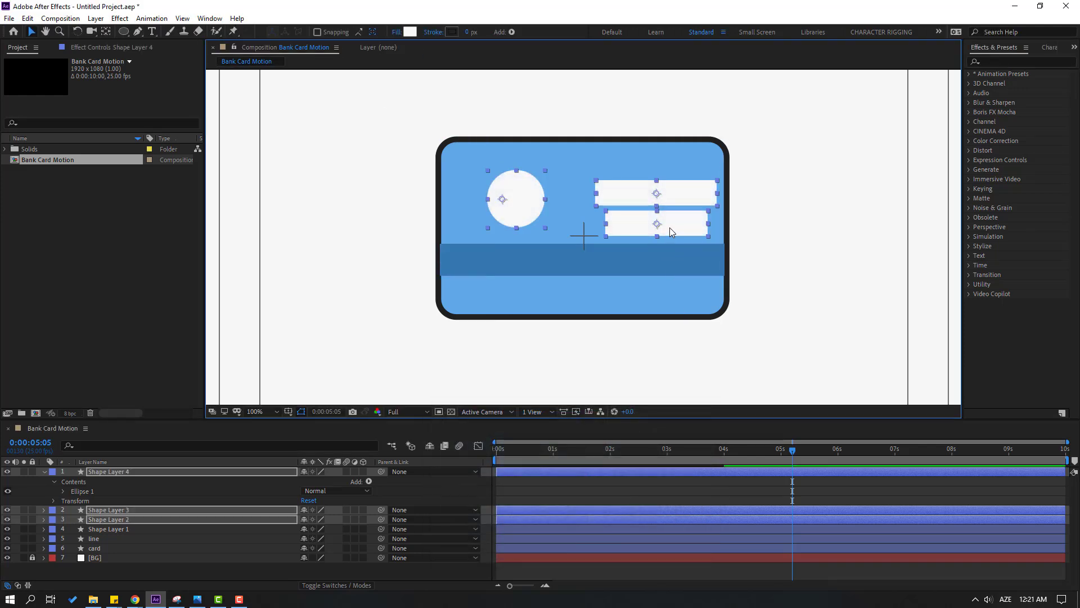
click(582, 499)
Move the white circle closer to the card's left edge and center its layer's anchor point on it
drag(529, 213, 499, 213)
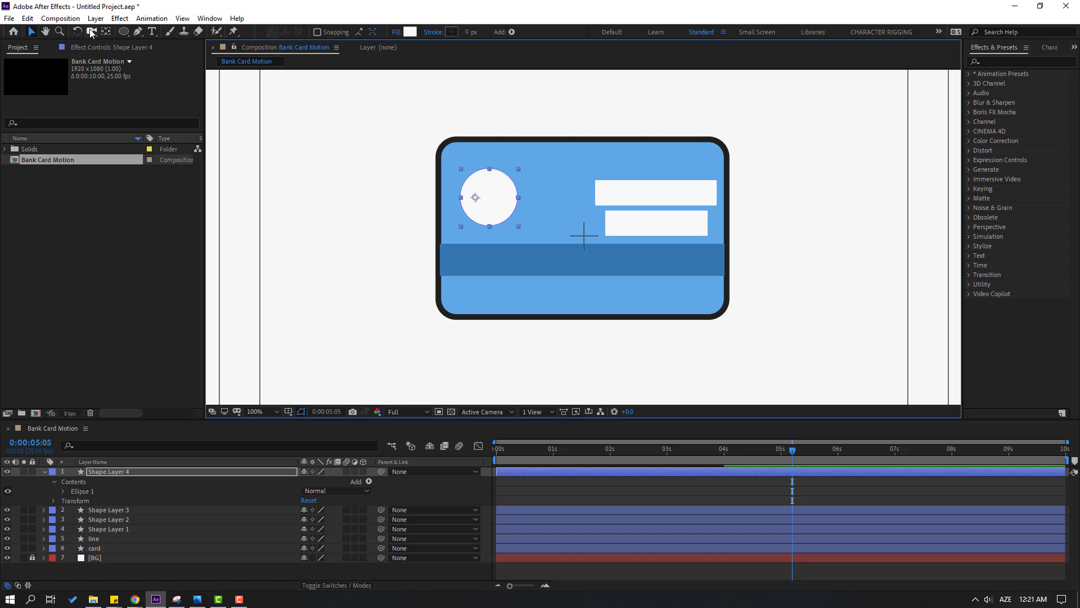
click(105, 34)
key(ctrl+alt+Home)
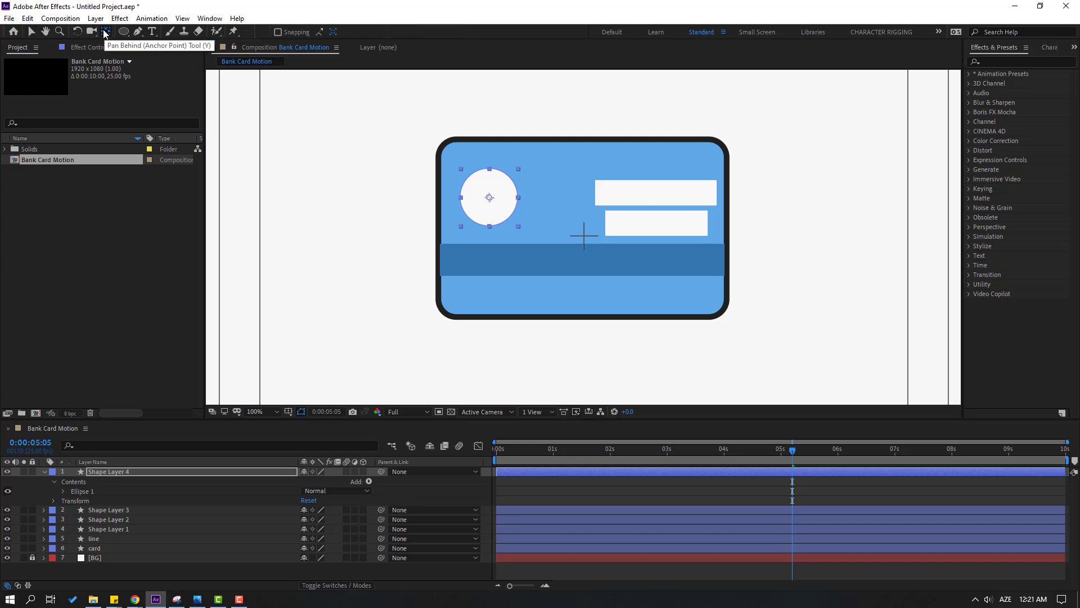
click(33, 32)
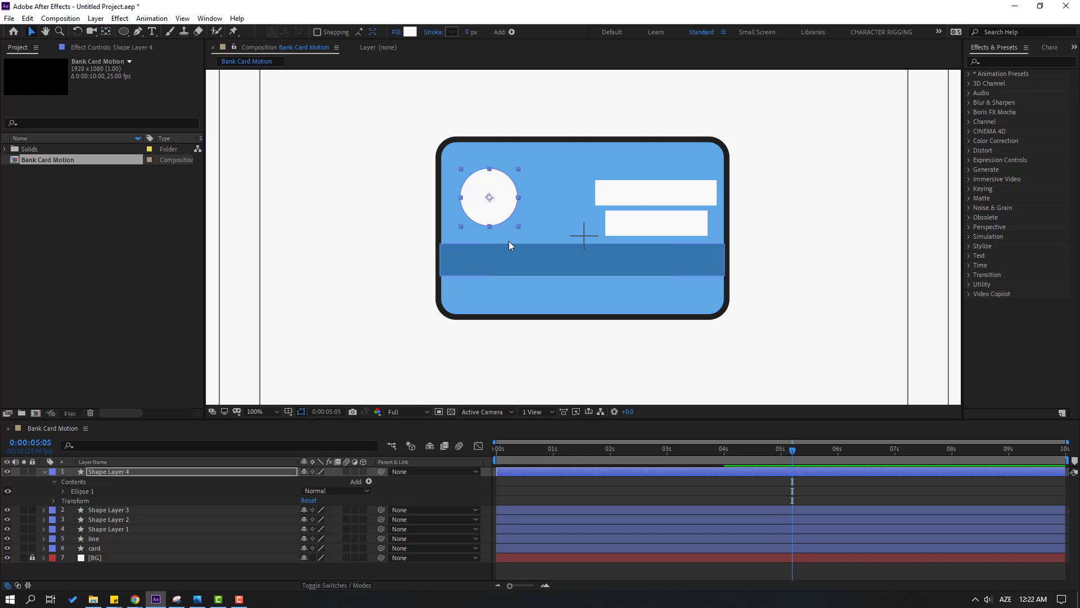
click(609, 490)
Parent Shape Layers 1 to 4 to the card layer and make all four start at 0:00:04:19
scroll(465, 284, down, 4)
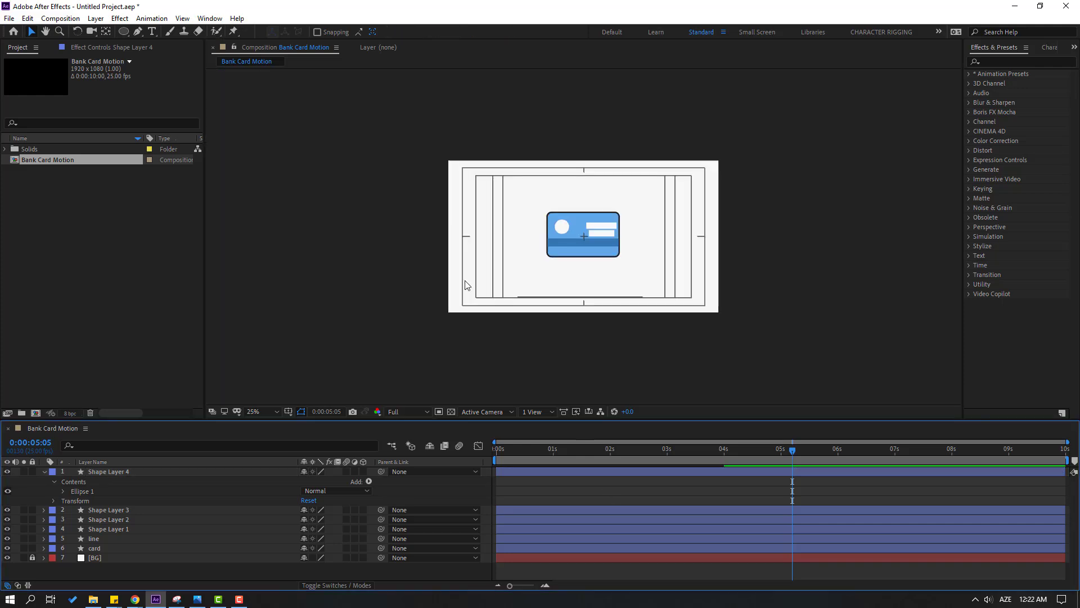
scroll(467, 288, up, 2)
click(44, 471)
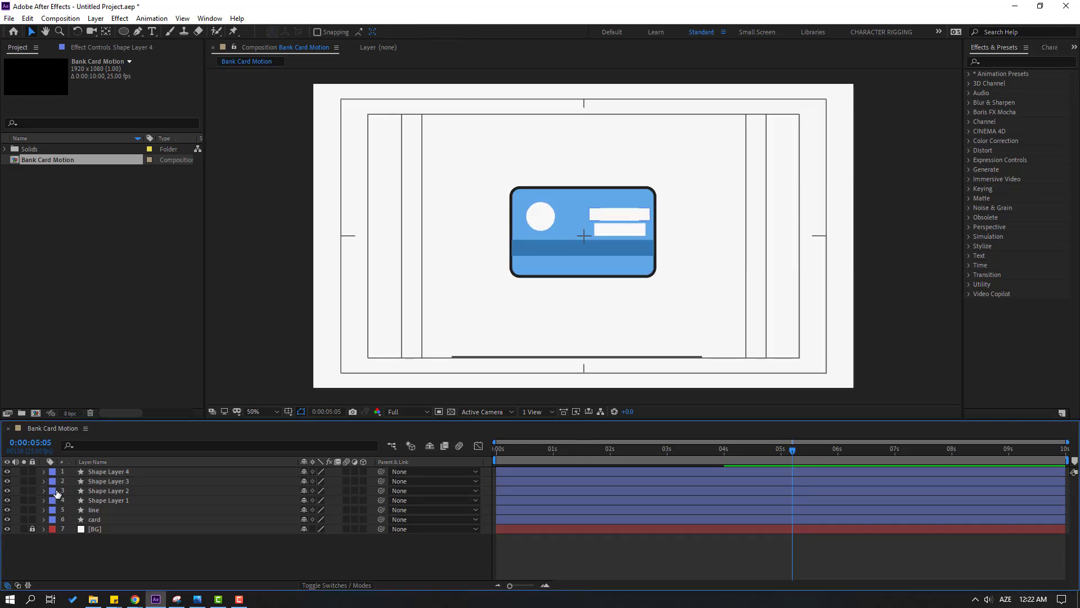
click(107, 472)
ctrl+click(117, 481)
ctrl+click(116, 490)
ctrl+click(113, 500)
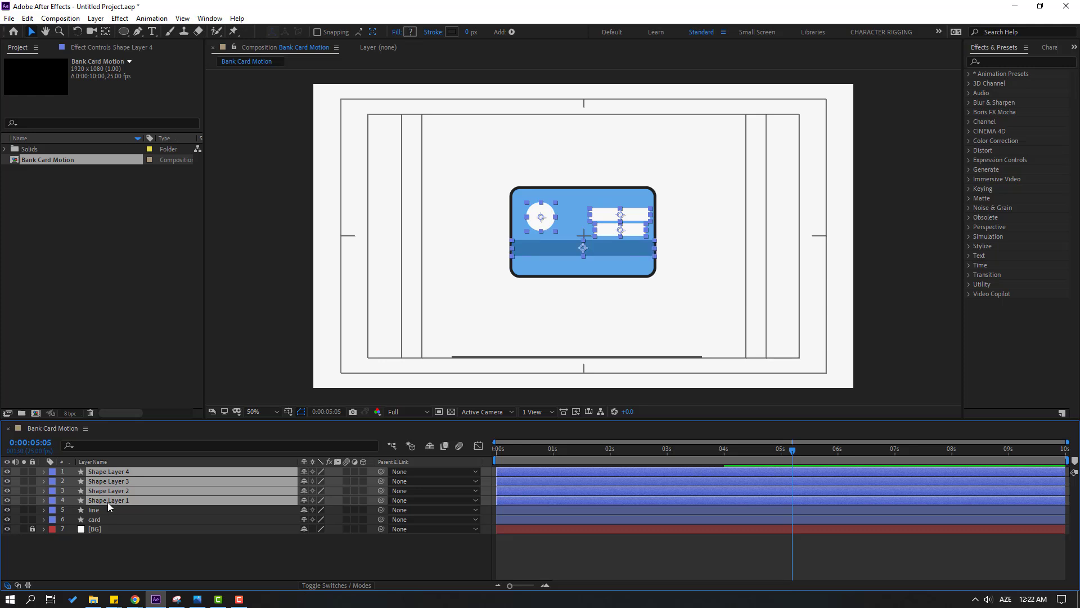
drag(382, 472, 101, 519)
drag(498, 468, 767, 449)
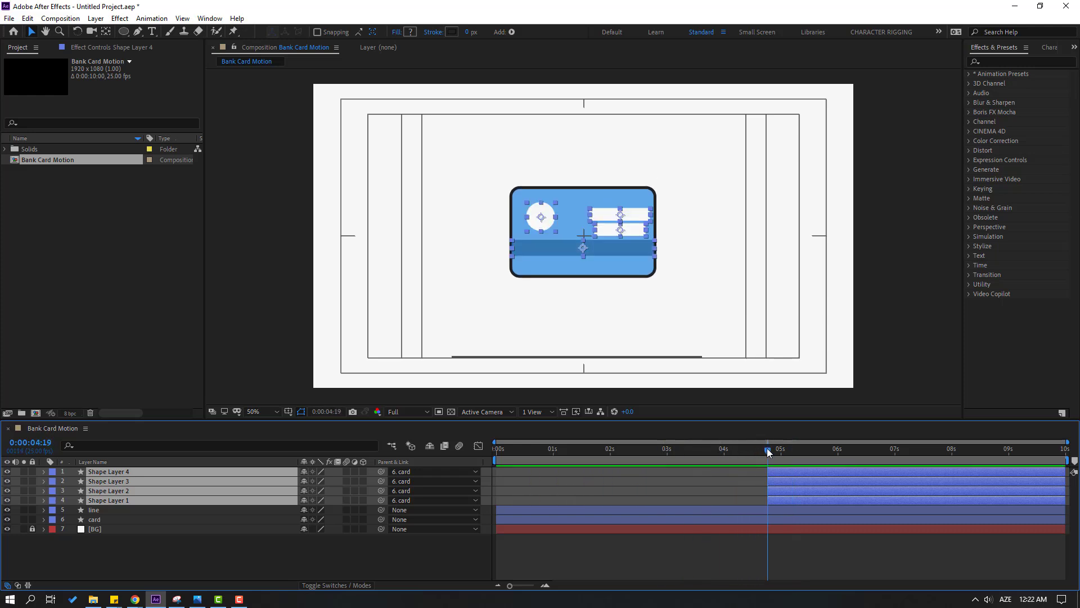
Narrow the dark blue stripe so its ends meet the inner edges of the card's outline, and show its Scale property
click(284, 571)
scroll(538, 283, up, 4)
click(479, 255)
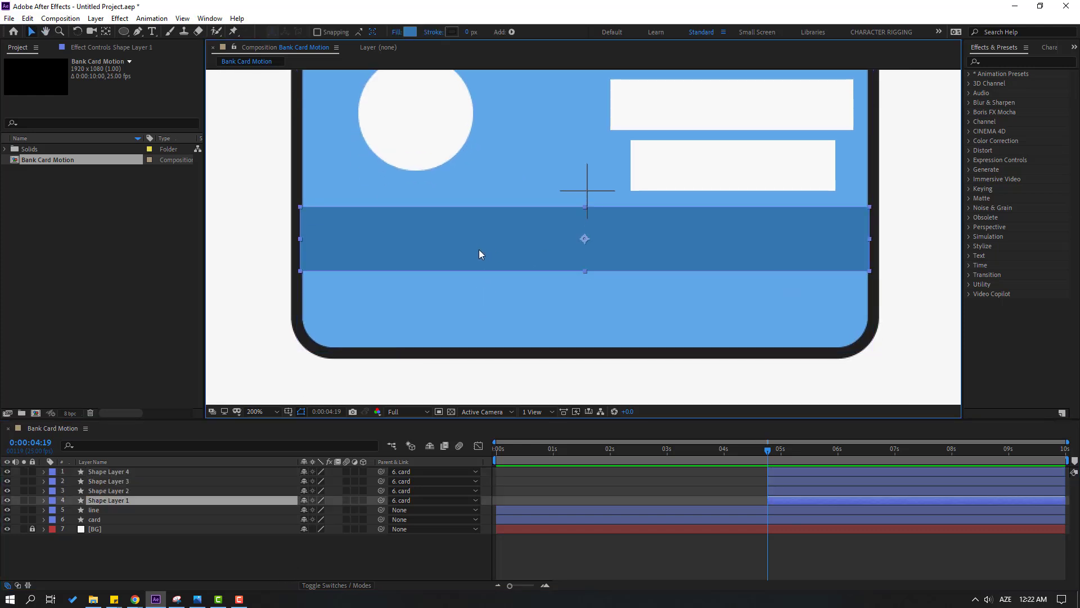
drag(299, 238, 302, 243)
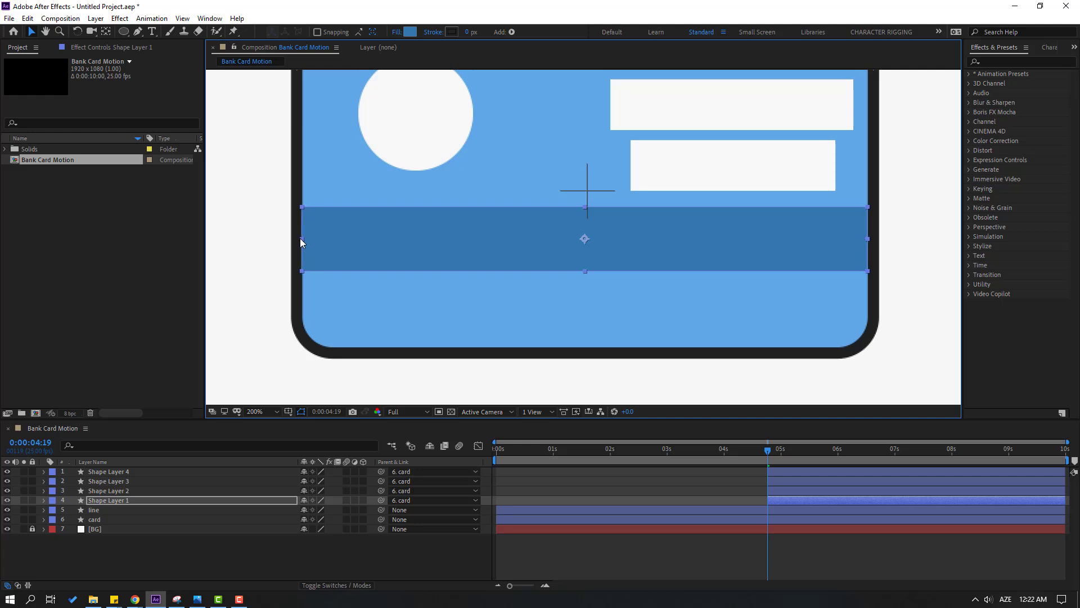
click(420, 545)
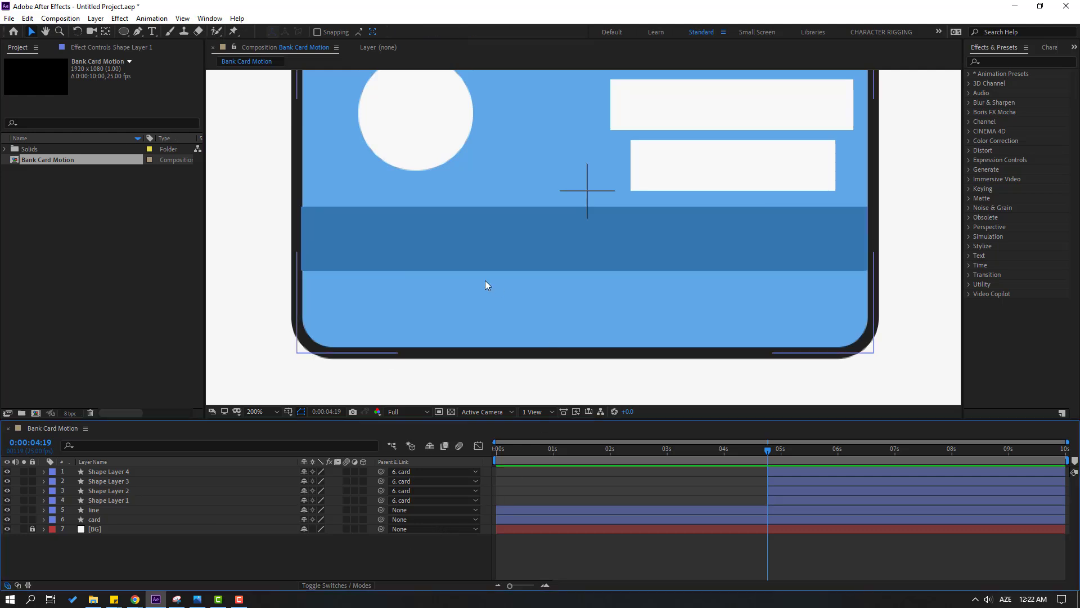
click(480, 262)
drag(301, 242, 304, 240)
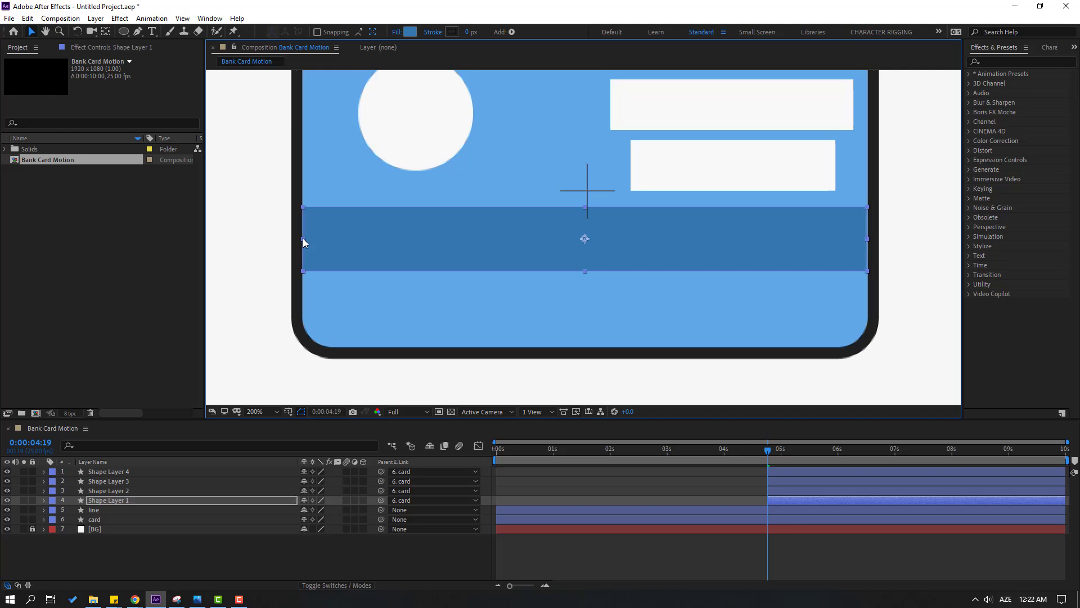
click(396, 563)
click(412, 230)
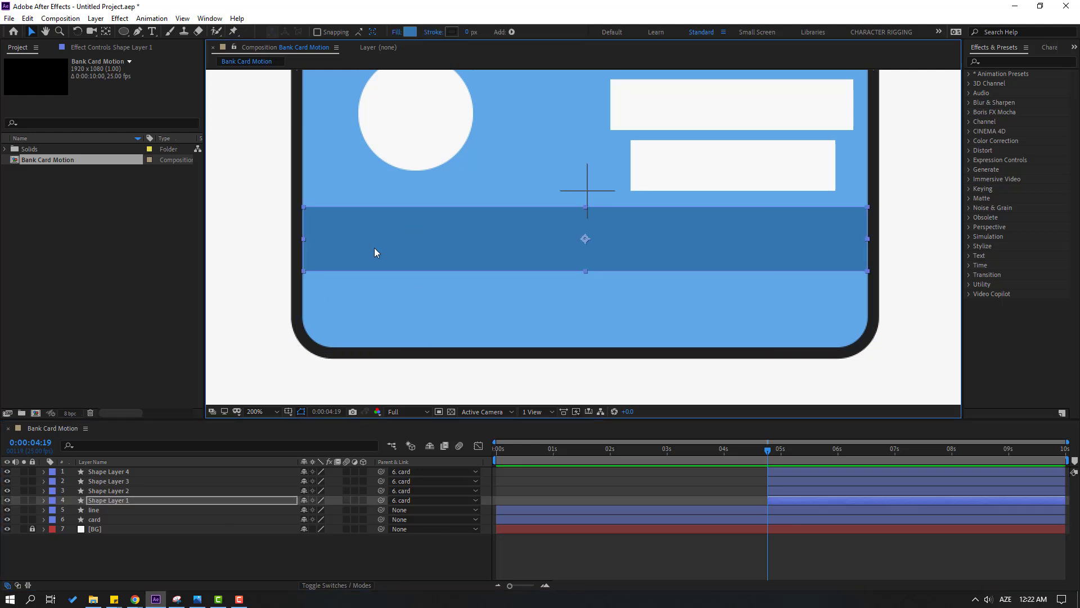
key(s)
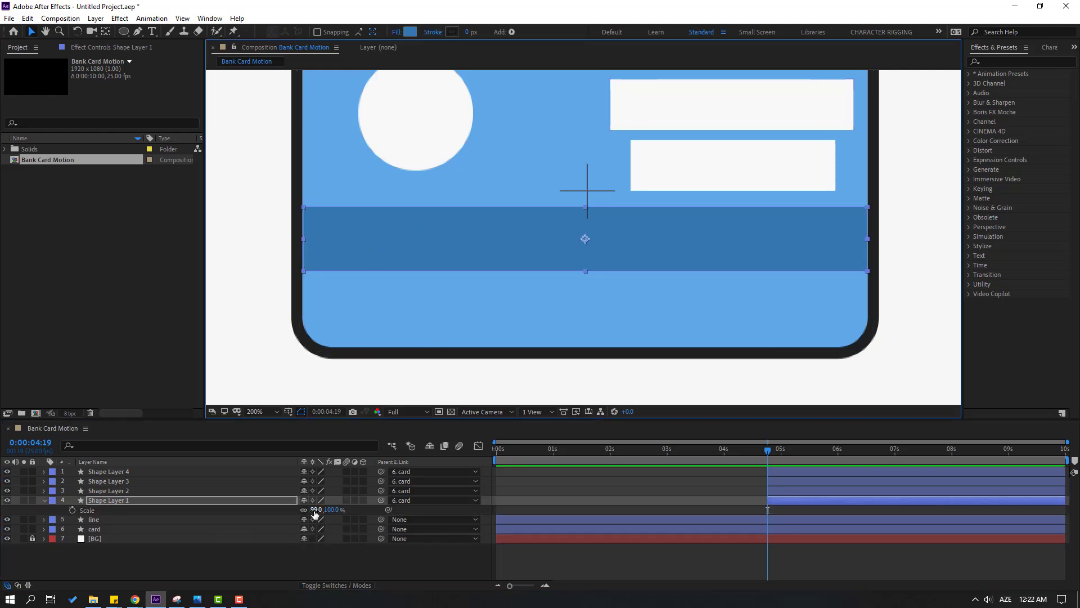
Try a different horizontal Scale value on the stripe, and undo the change
click(320, 509)
text(97)
key(Return)
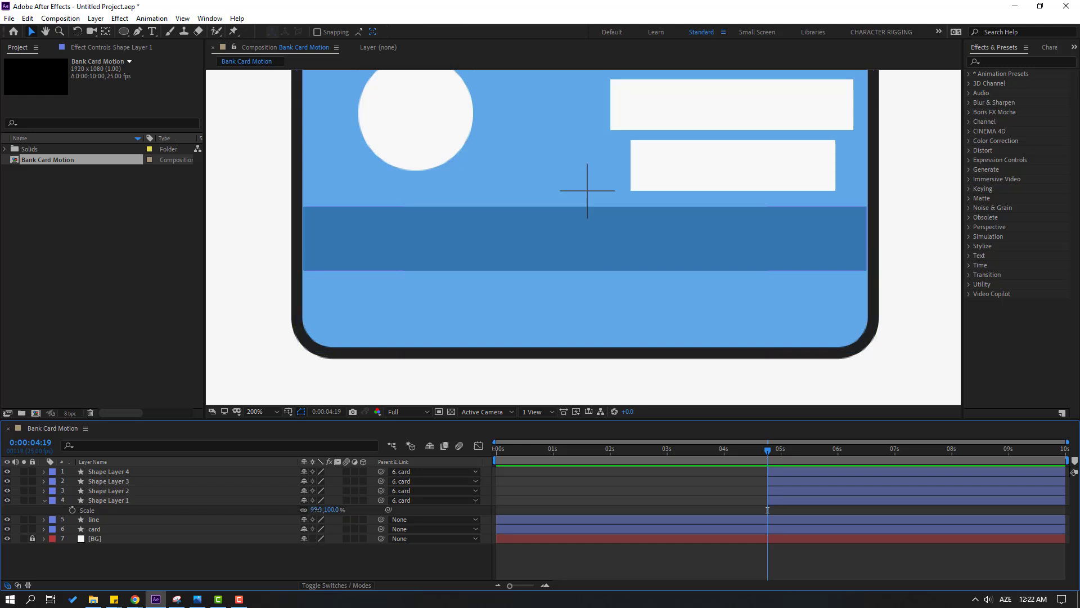
key(ctrl+z)
Unlink the stripe's Scale proportions while keeping its current horizontal value
mouse_move(318, 509)
mouse_down()
mouse_move(329, 509)
mouse_move(318, 509)
mouse_up()
click(317, 500)
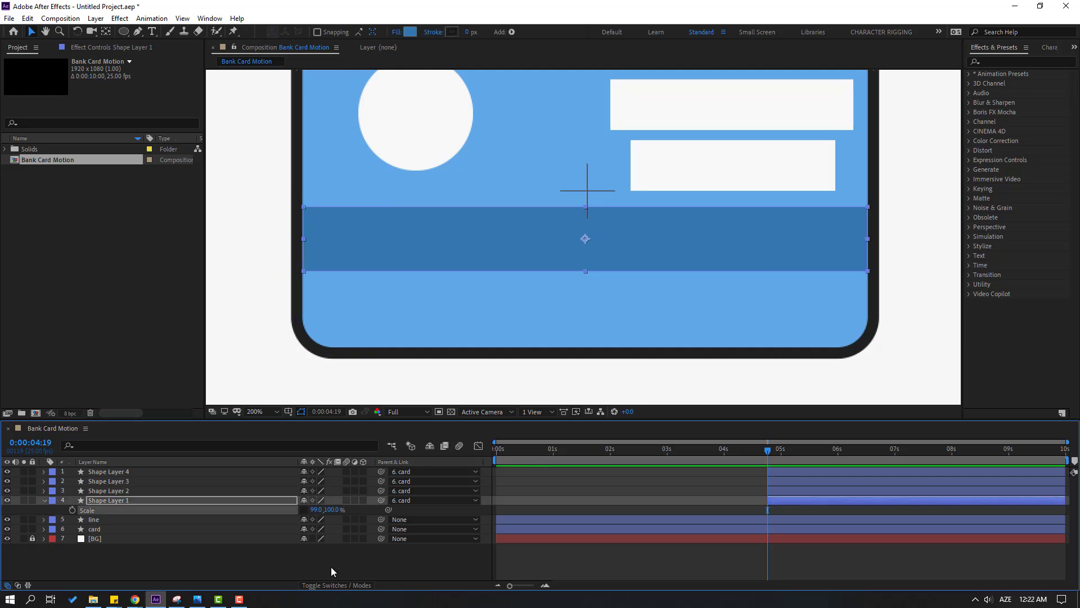
click(318, 510)
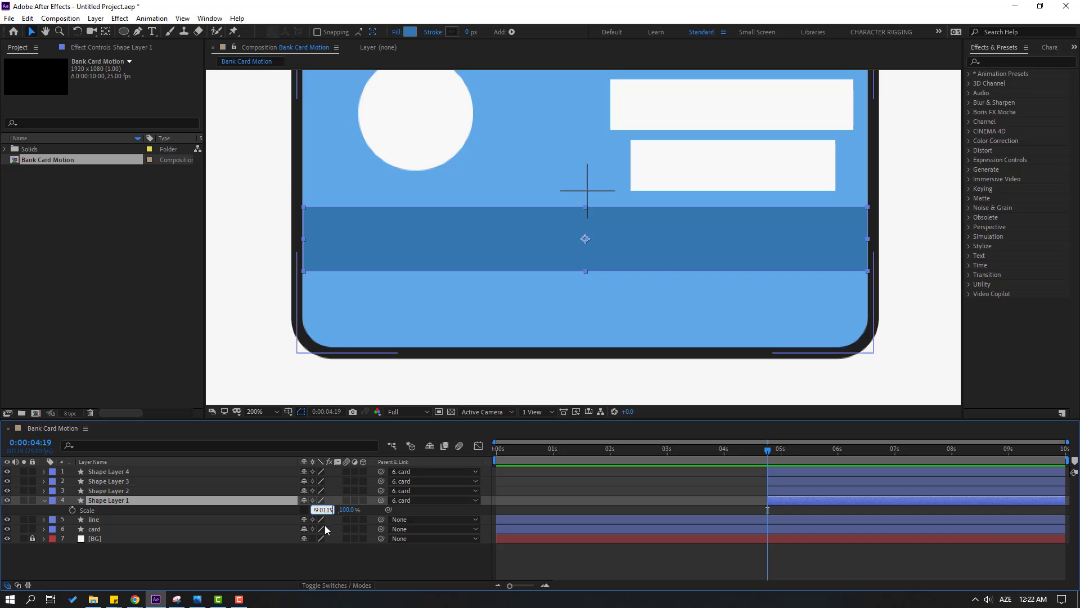
click(368, 562)
key(comma)
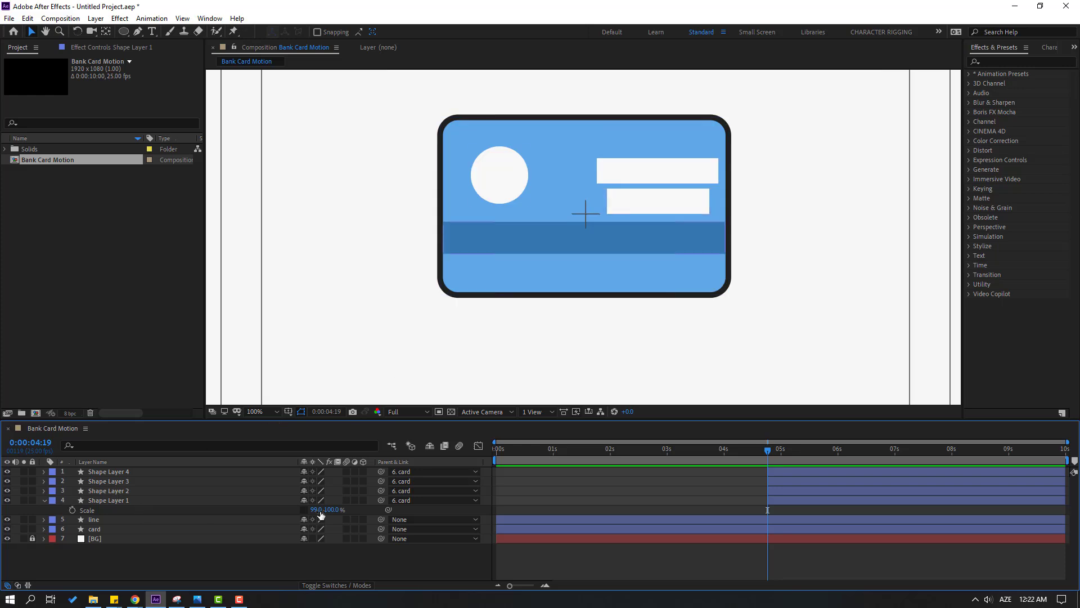
Keyframe the stripe's horizontal Scale from 0% at 0:00:04:19 to its fitted width at about 0:00:06:00
click(72, 509)
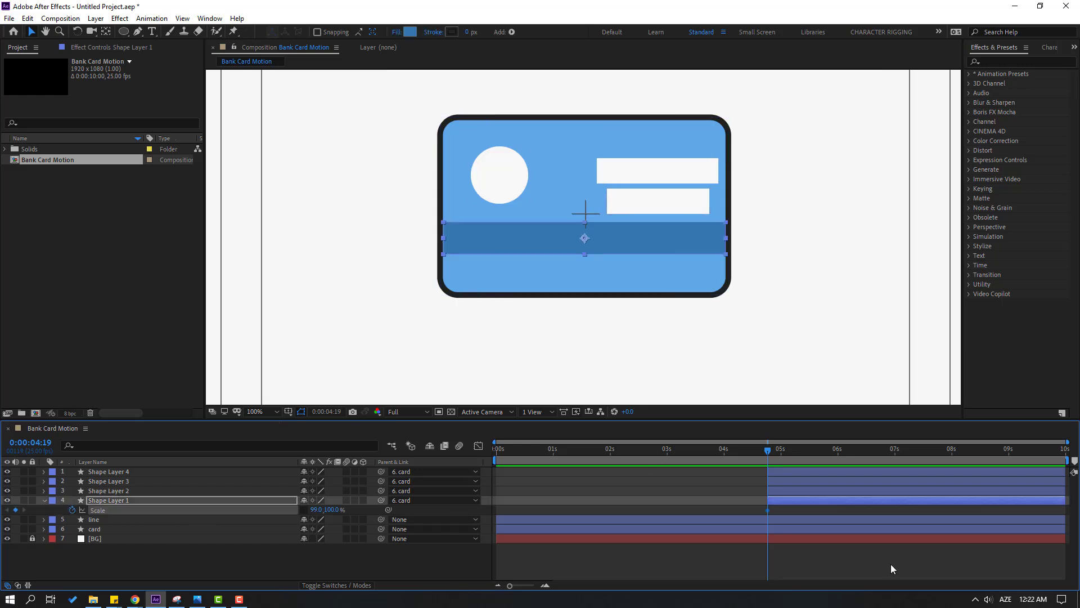
drag(769, 510, 836, 511)
click(316, 509)
text(0)
key(Return)
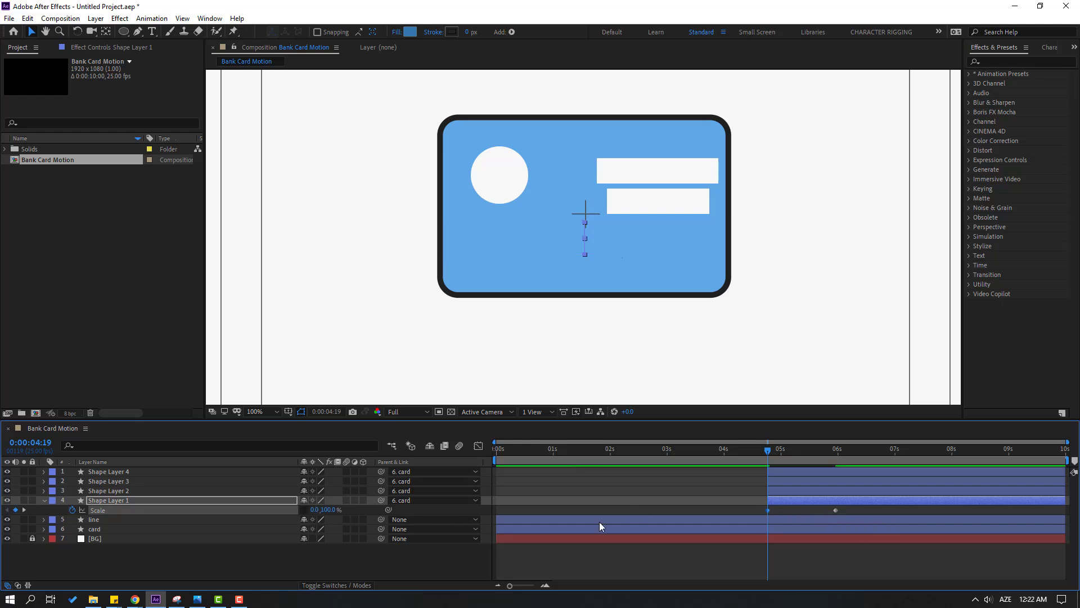
Apply Easy Ease to both stripe Scale keyframes and start the work area at about 0:00:04:08
drag(850, 516, 753, 518)
right_click(768, 511)
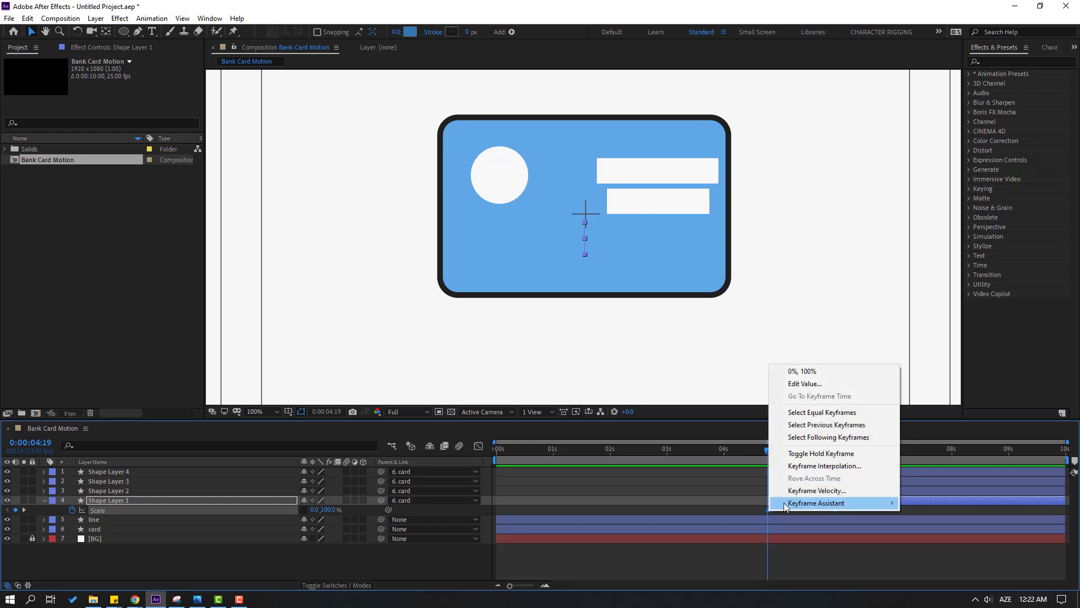
mouse_move(784, 502)
click(634, 429)
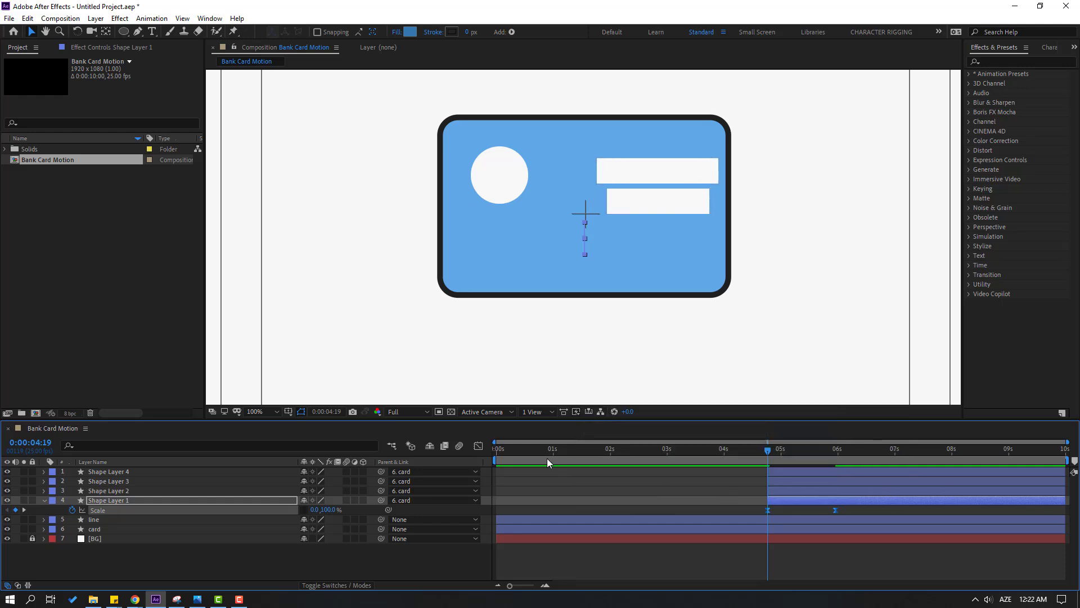
drag(496, 461, 738, 457)
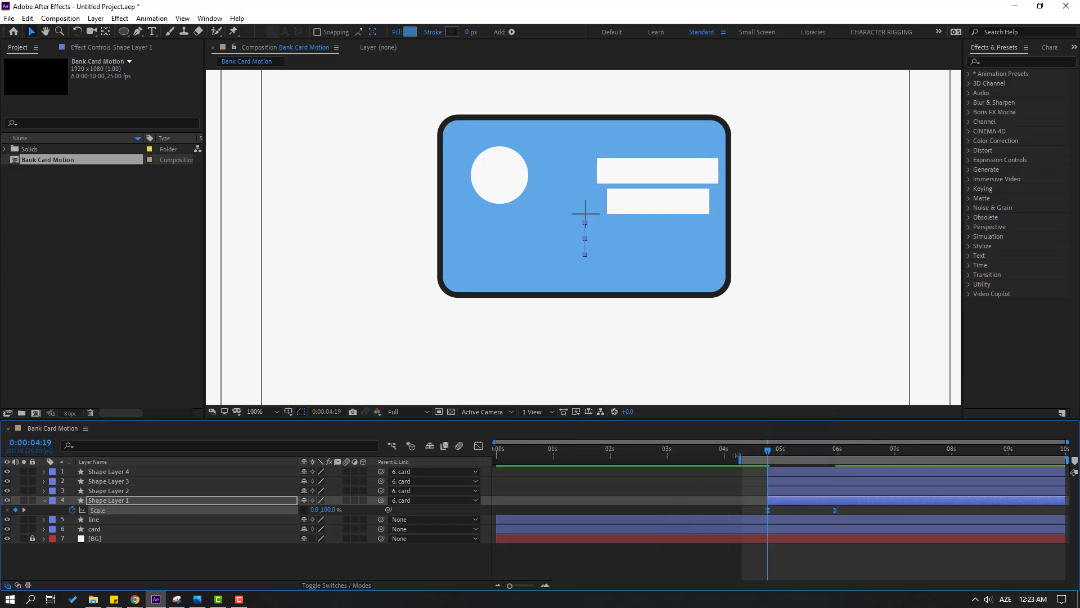
Reshape the stripe's Scale speed graph so the speed peaks near the last keyframe, and play back the growth
click(478, 446)
drag(758, 545, 804, 557)
key(space)
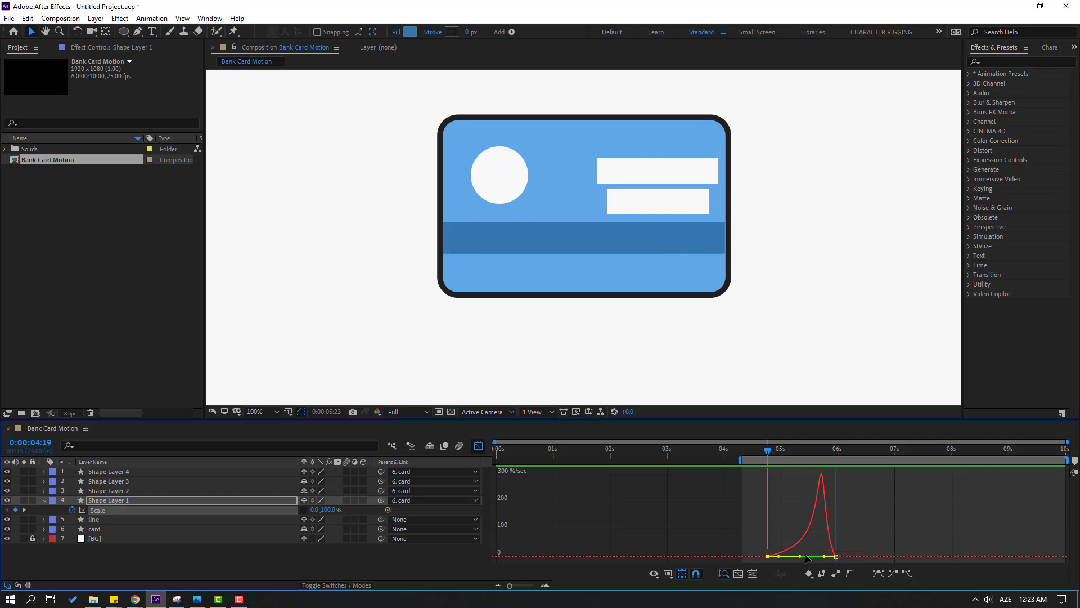
key(space)
click(477, 446)
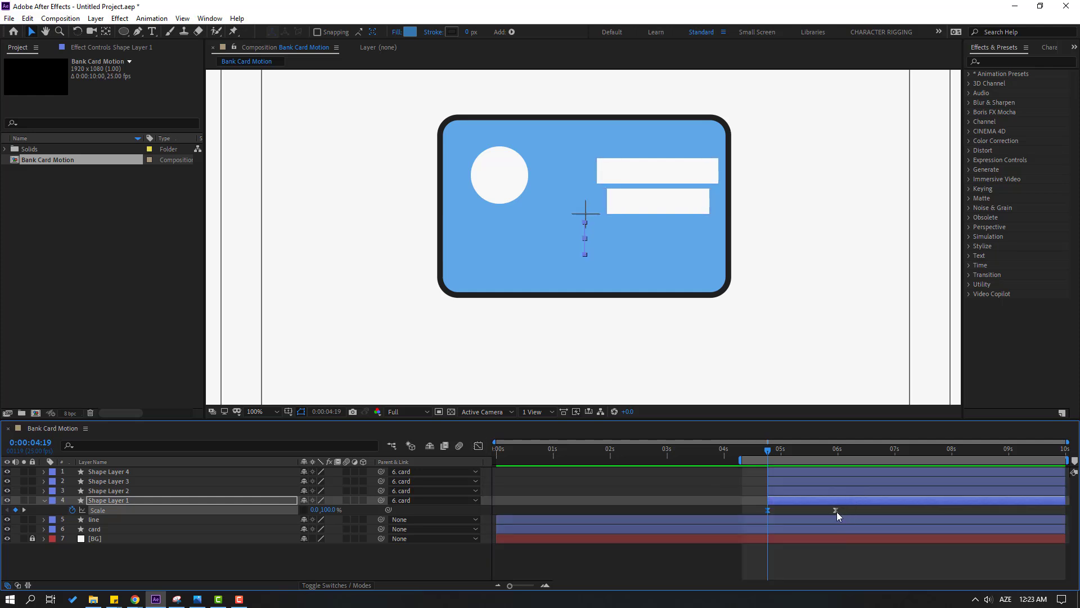
Move the stripe's last Scale keyframe to about 0:00:05:06 and play back the faster growth
drag(836, 511, 793, 513)
key(space)
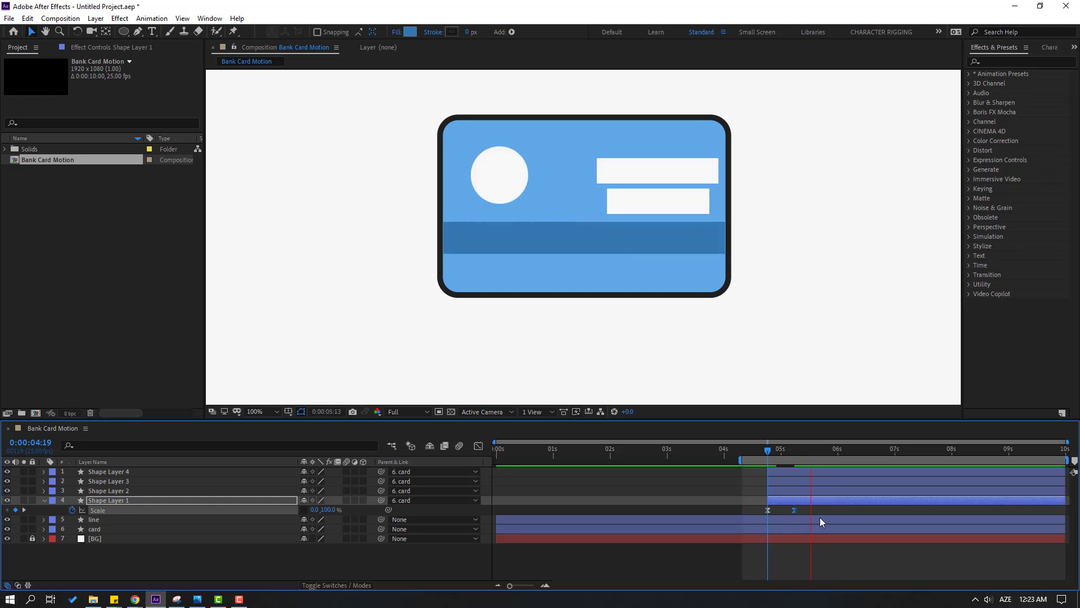
key(space)
Reshape the stripe's Scale speed graph so the speed peaks nearer the middle between its two keyframes, and play it back
key(shift+F3)
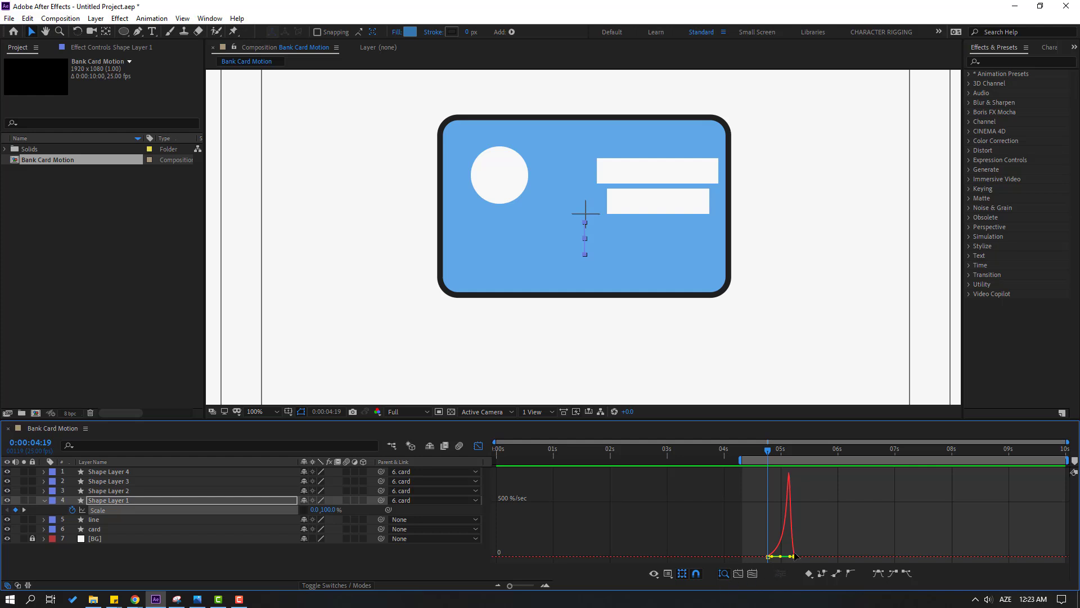
scroll(790, 556, up, 3)
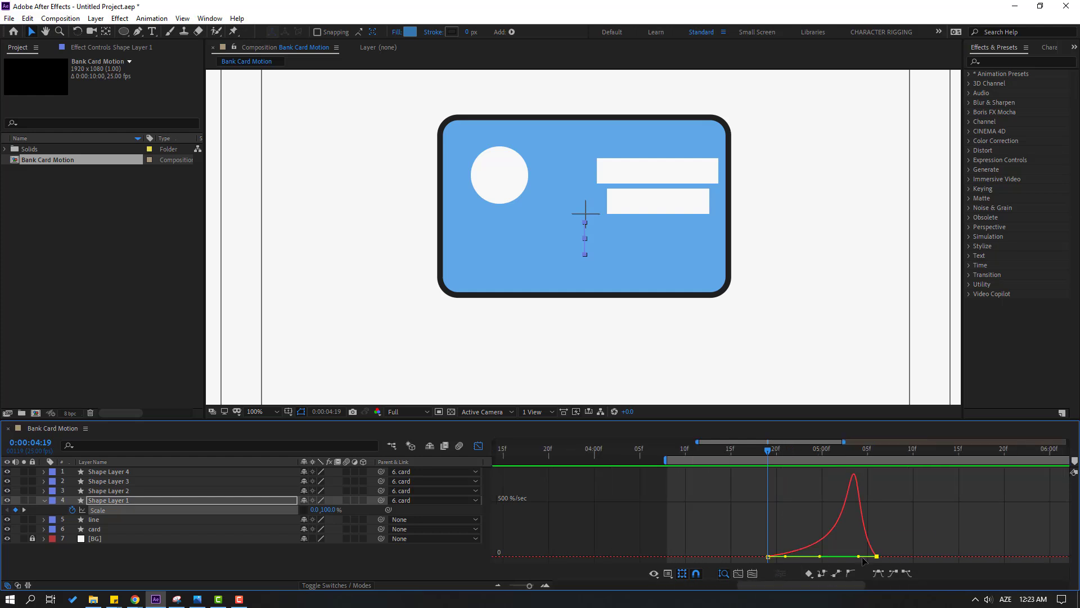
drag(856, 558, 817, 557)
key(space)
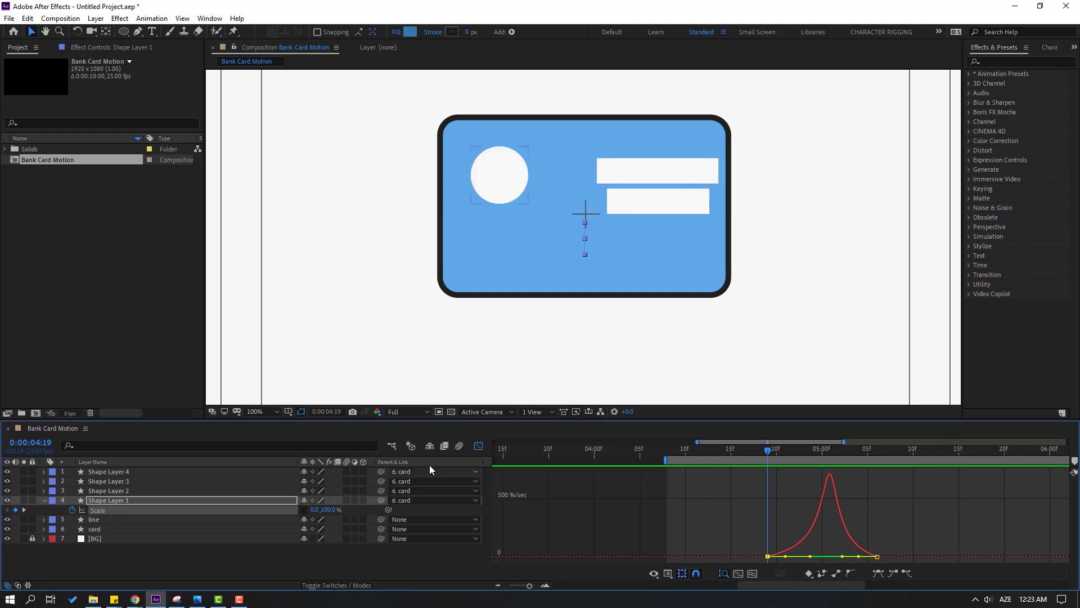
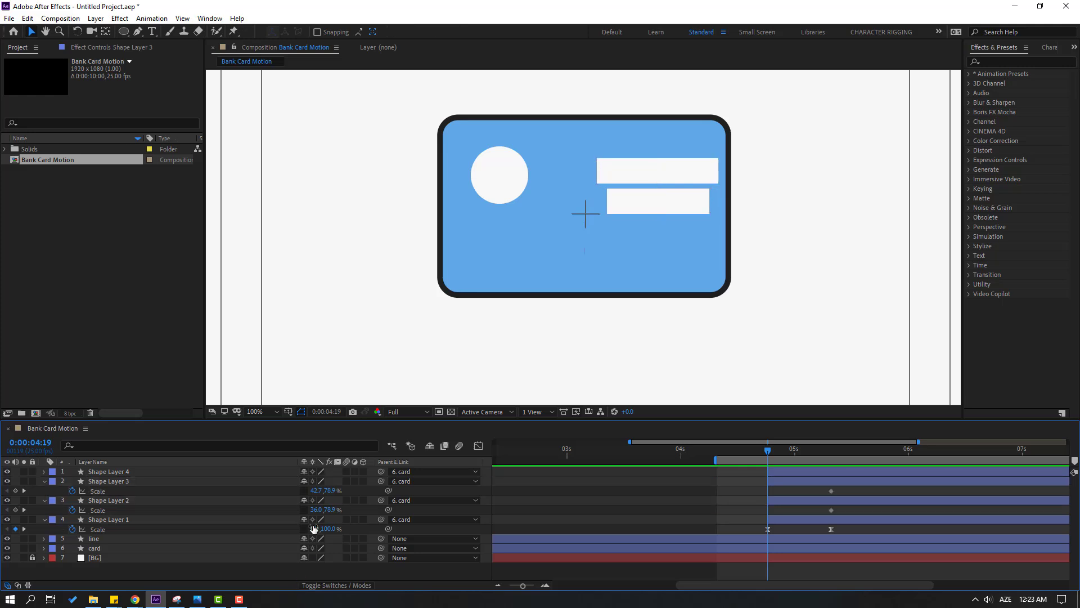
Set the vertical Scale of both white bars to 0% at 0:00:04:19 and apply Easy Ease to their Scale keyframes
drag(324, 510, 303, 491)
text(0)
key(Return)
drag(847, 488, 768, 507)
right_click(769, 508)
mouse_move(777, 504)
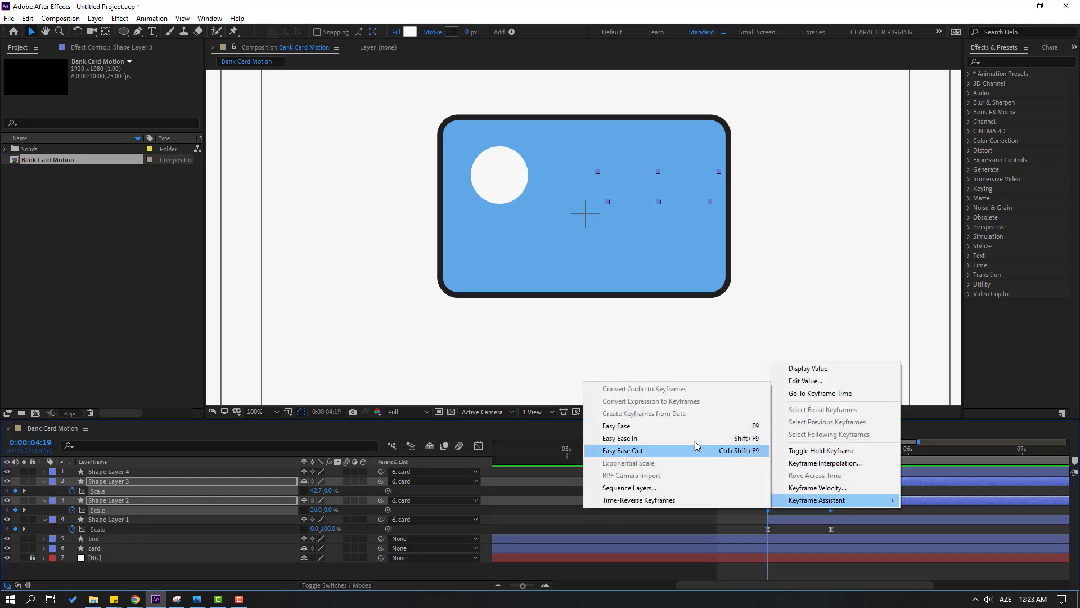
click(660, 430)
Reshape the bars' Scale speed graph so the speed peaks near the last keyframes, and play back the growth
click(478, 446)
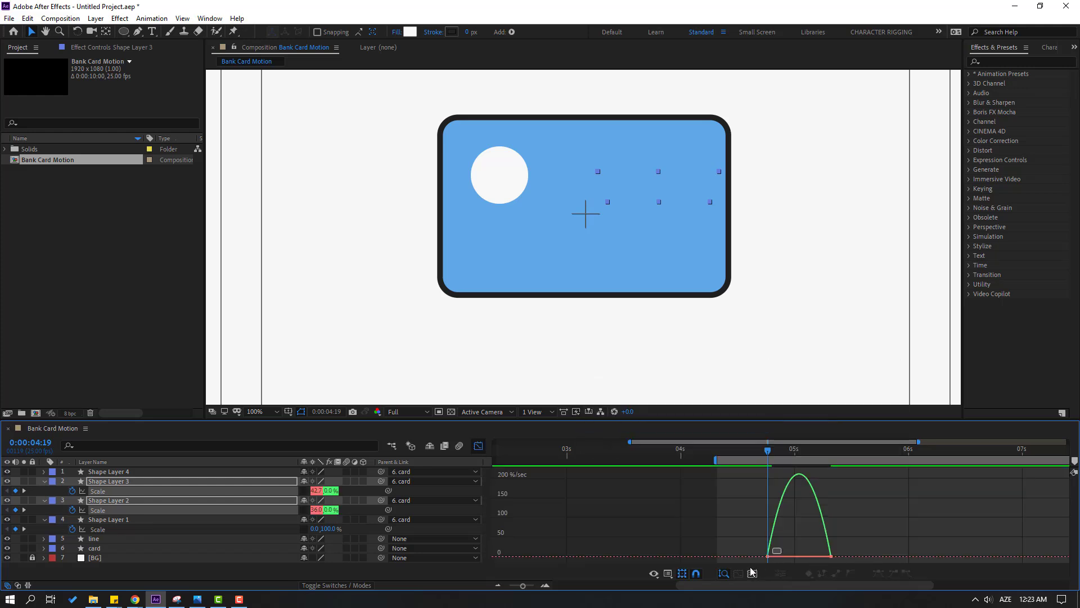
drag(775, 554, 794, 557)
key(space)
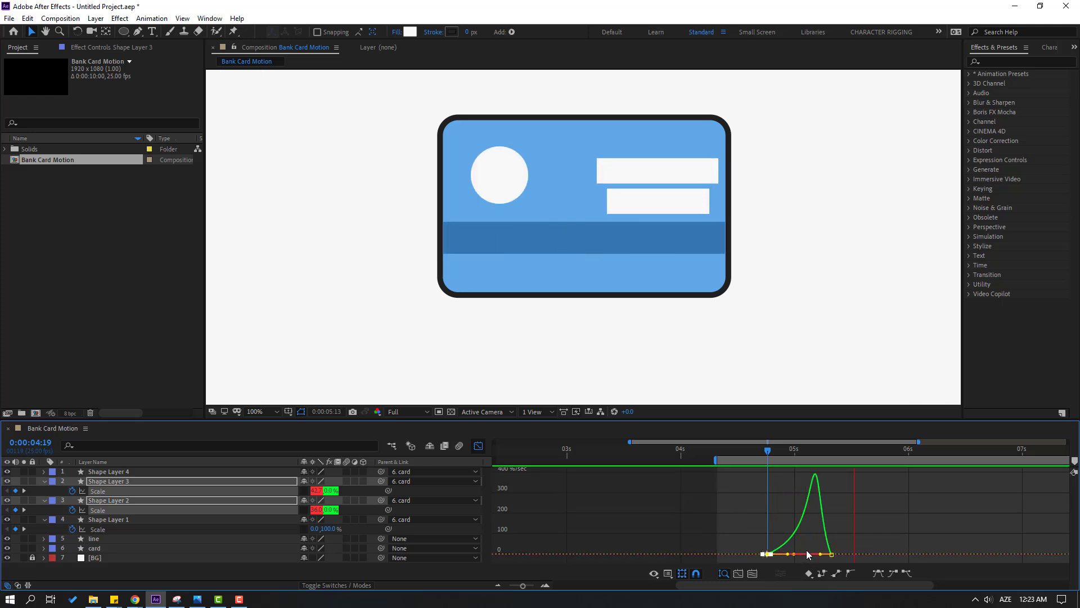
key(space)
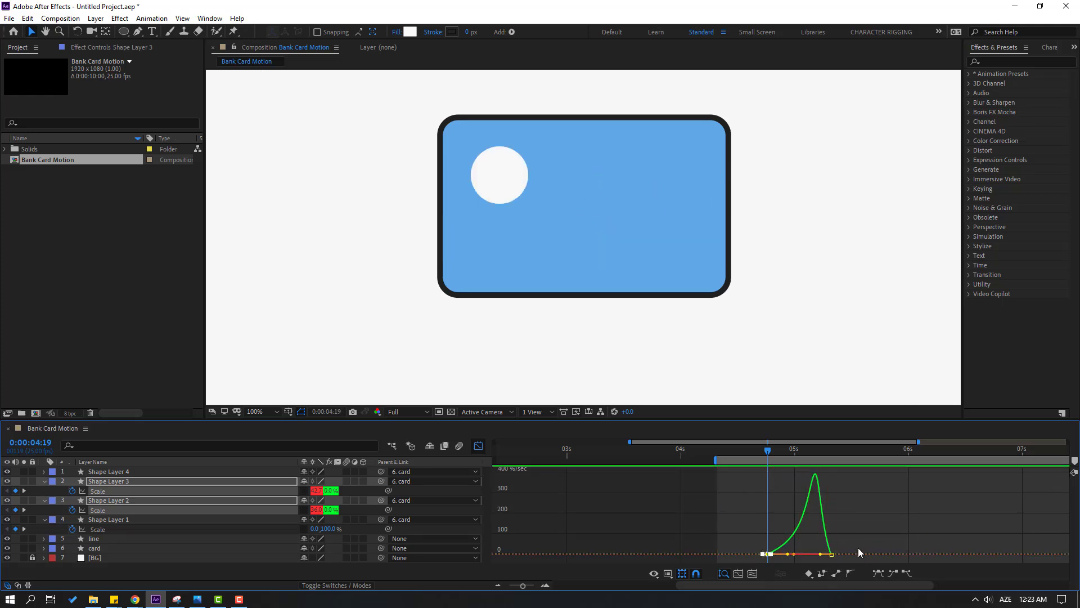
key(space)
key(space)
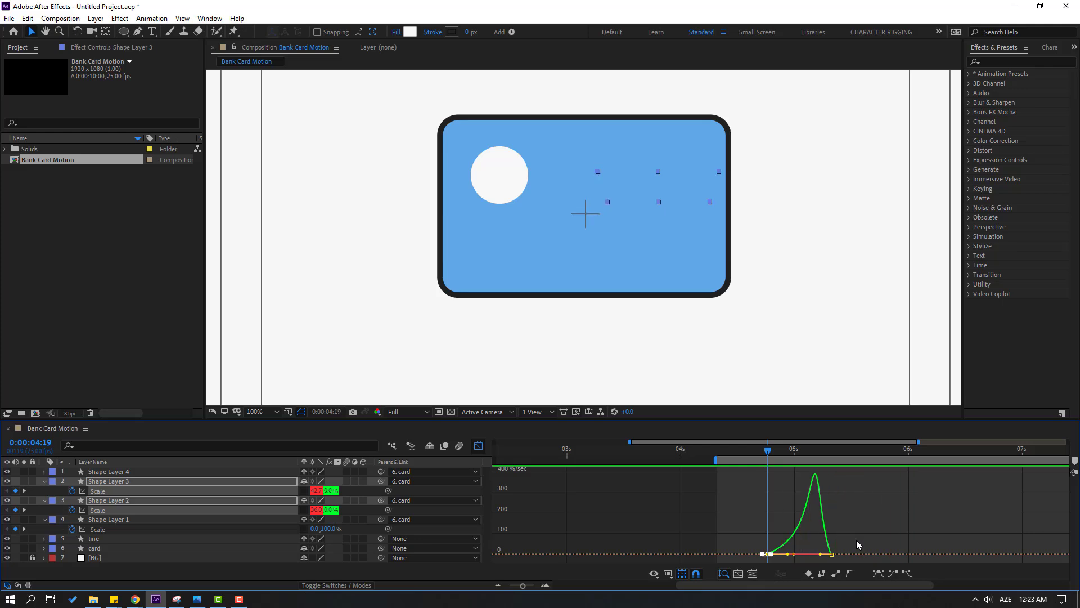
Delay the lower bar's Scale keyframes so they start at about 0:00:04:23, after the upper bar's, and play back the result
click(478, 453)
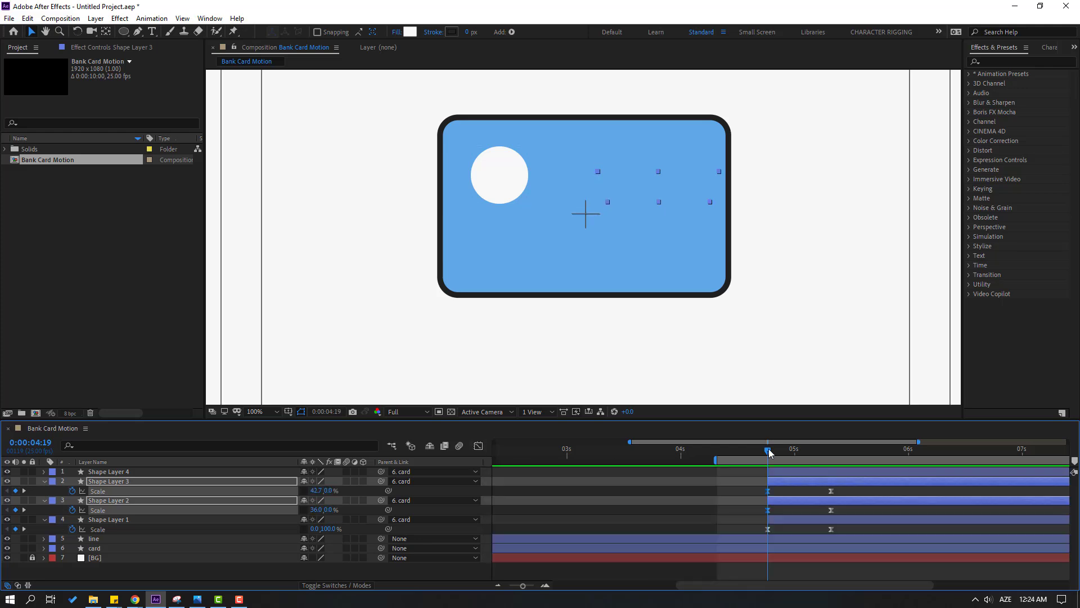
drag(767, 450, 798, 450)
mouse_move(794, 499)
mouse_down()
mouse_move(771, 499)
mouse_move(784, 497)
mouse_up()
drag(753, 450, 798, 459)
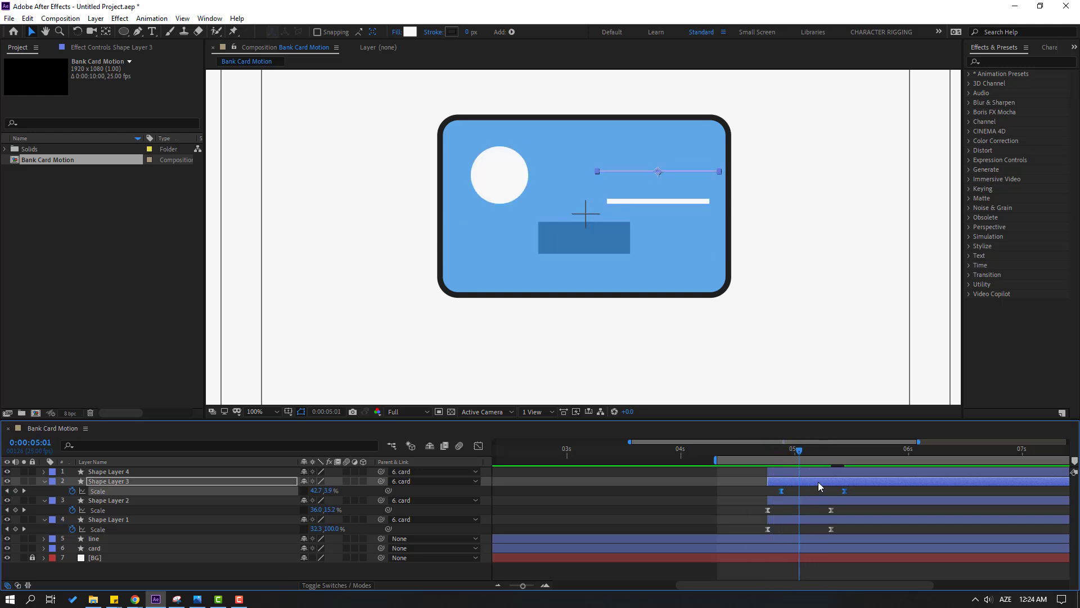
drag(831, 512, 788, 513)
key(space)
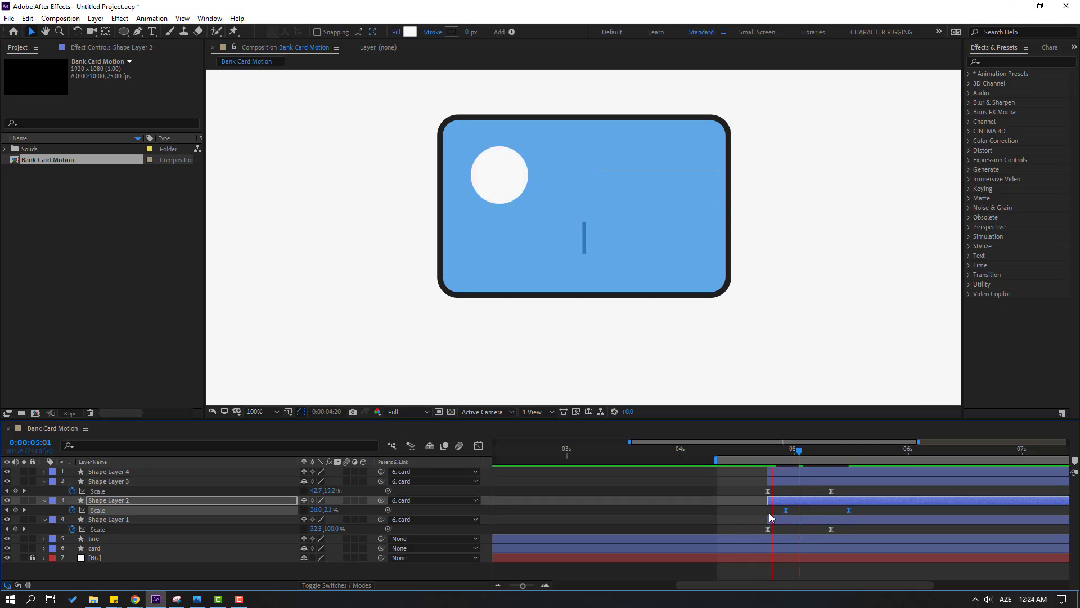
Keyframe the white circle's Scale at 0% at 0:00:04:19
key(apostrophe)
key(ctrl+Up)
key(ctrl+Up)
key(s)
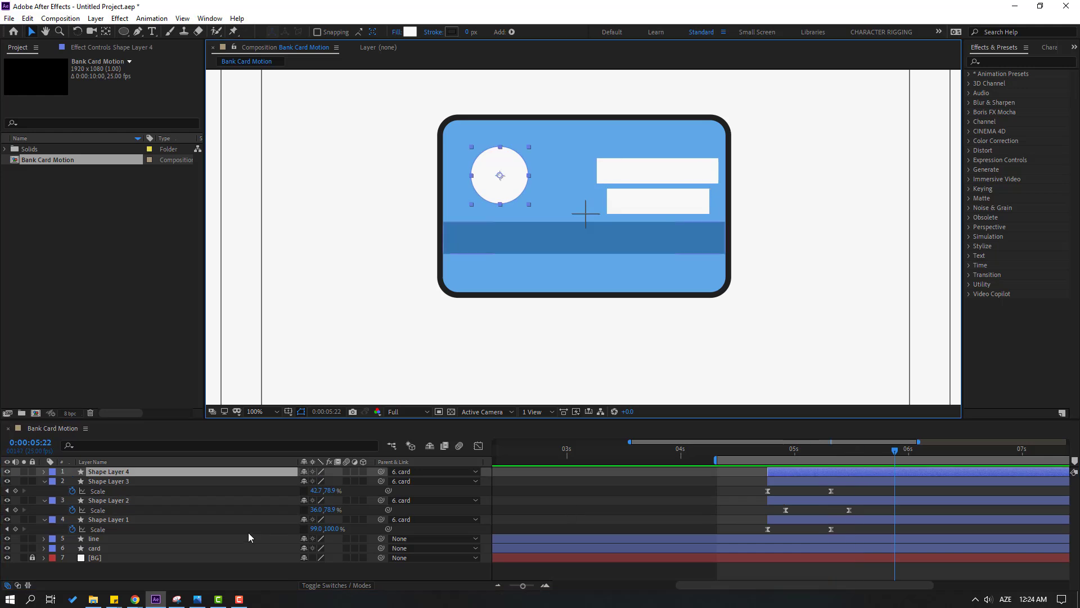
drag(811, 448, 769, 450)
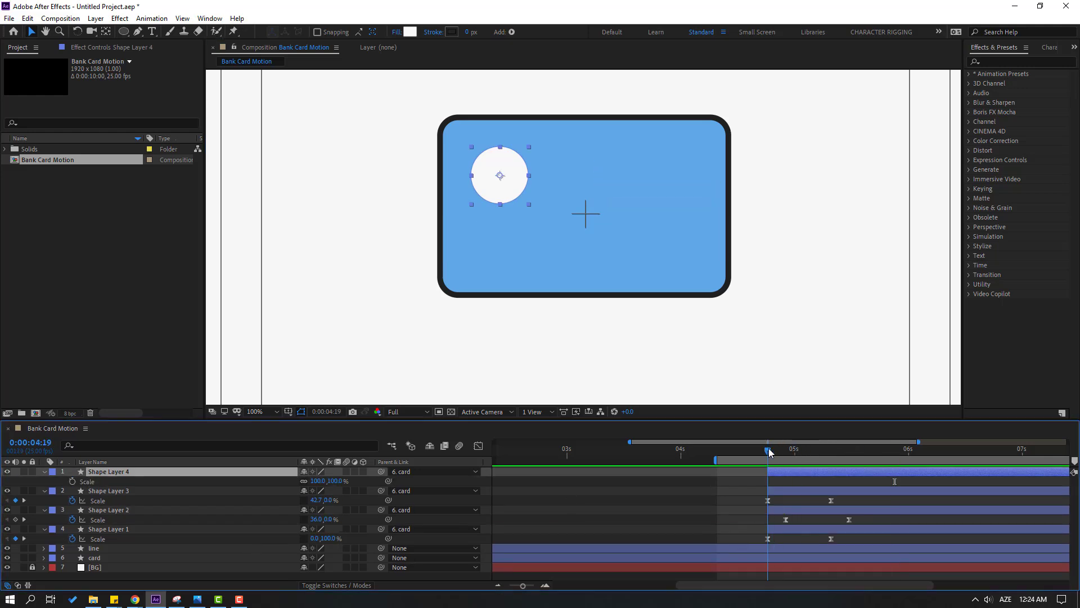
click(320, 482)
text(0)
key(Return)
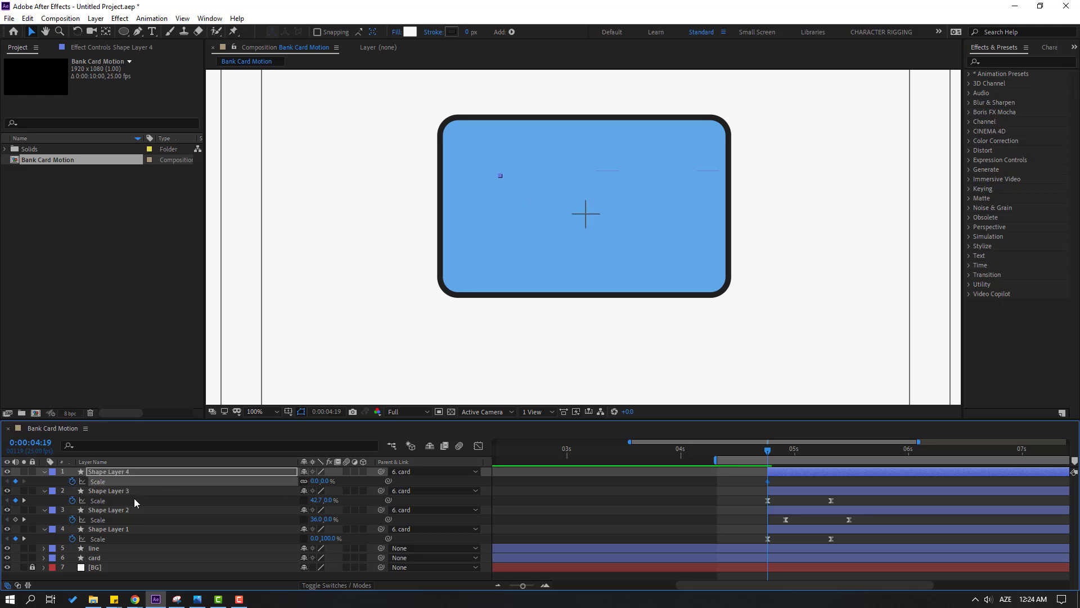
Keyframe the circle's Scale at 120% at 0:00:05:04, 95% at 0:00:05:14, 105% at 0:00:05:24 and 100% at 0:00:06:09
key(space)
click(316, 481)
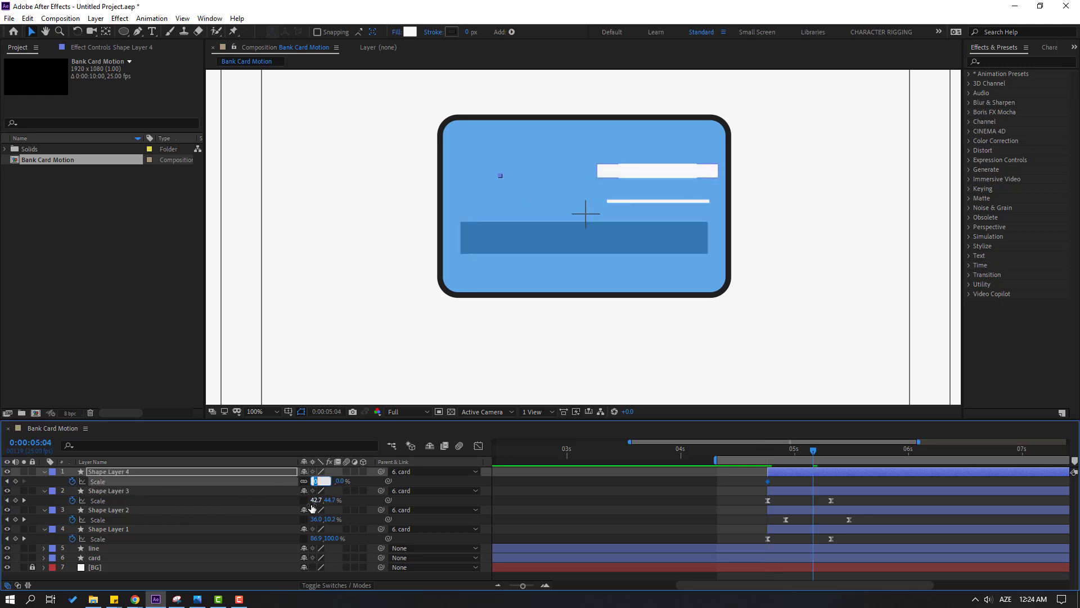
key(Return)
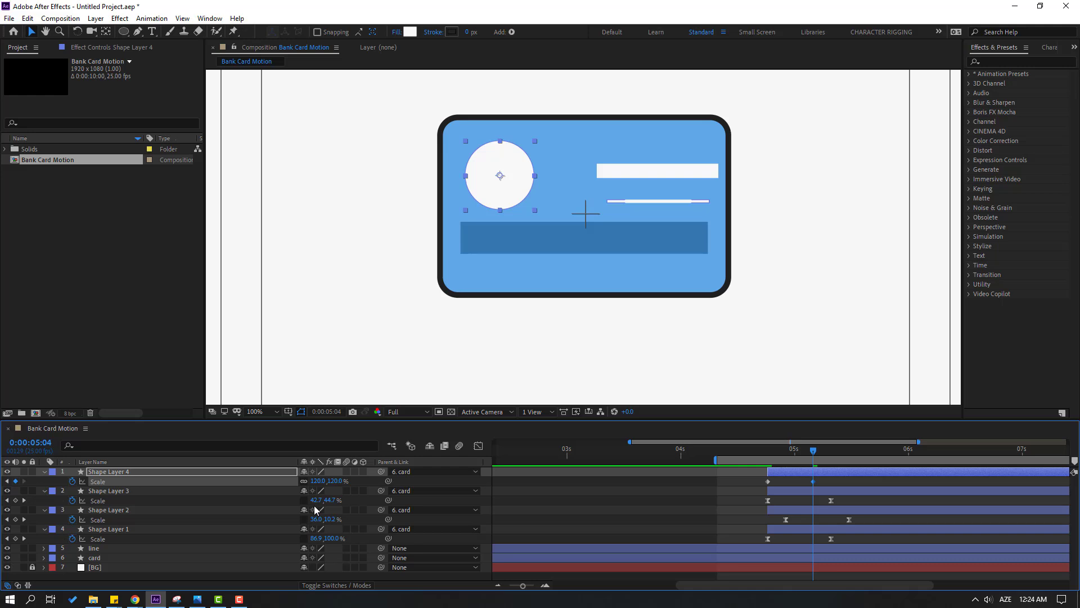
key(space)
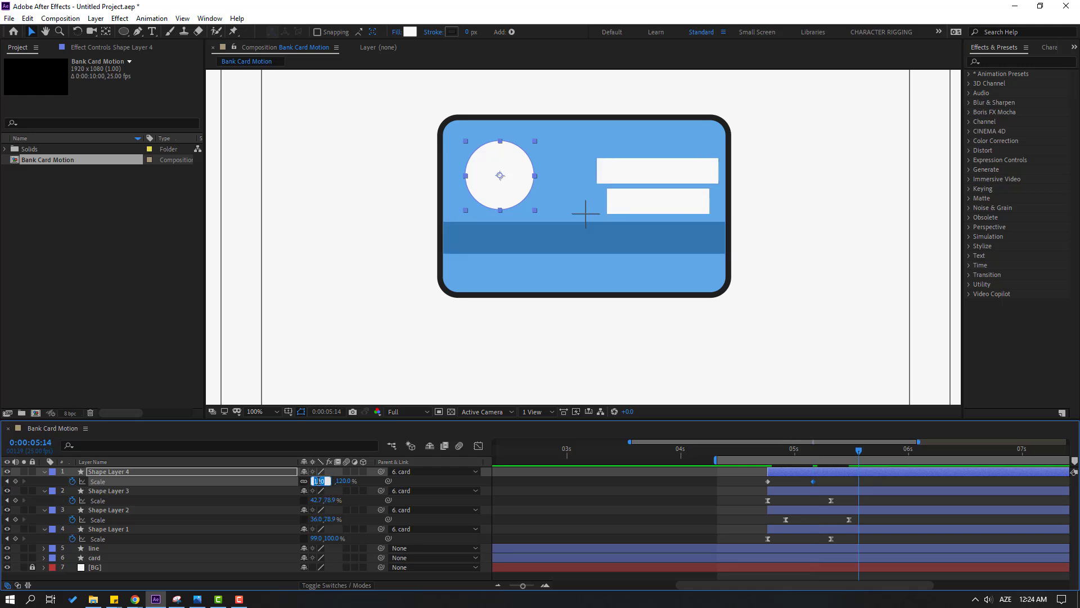
key(Return)
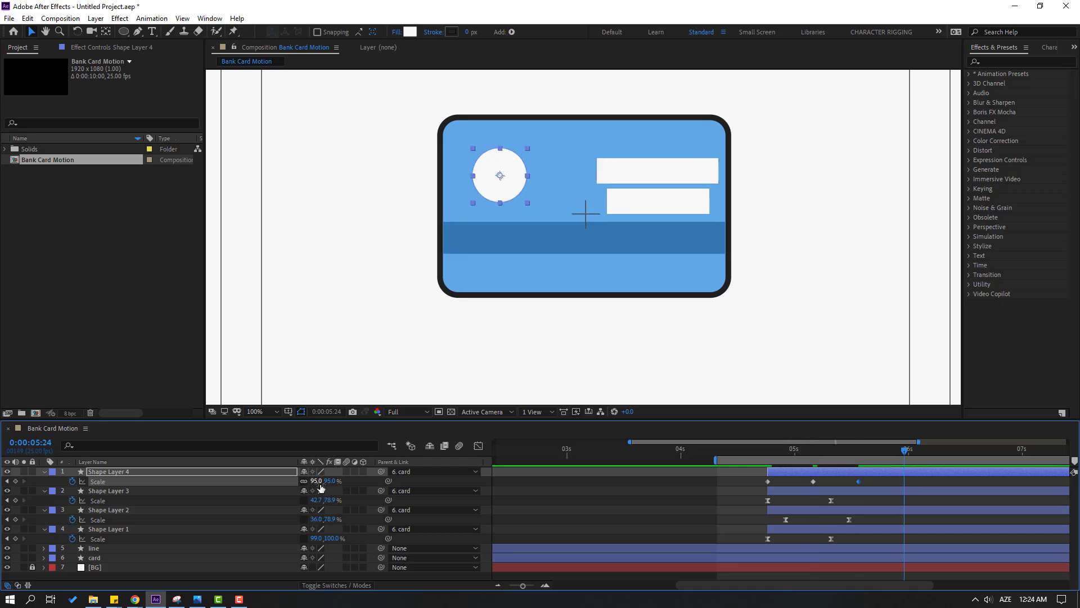
key(Return)
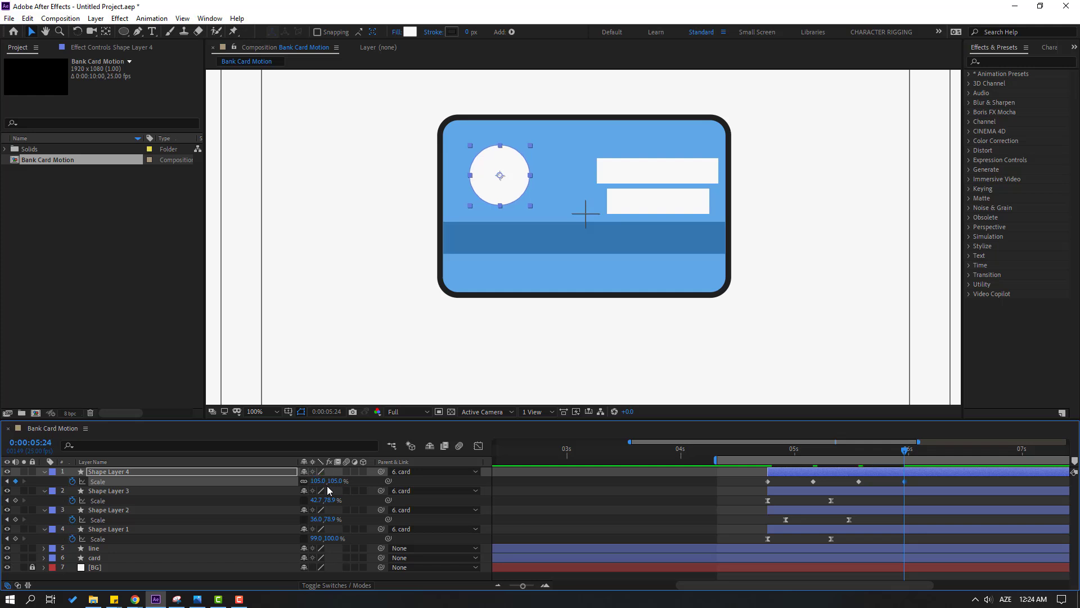
key(shift+Page_Down)
text(100)
key(Return)
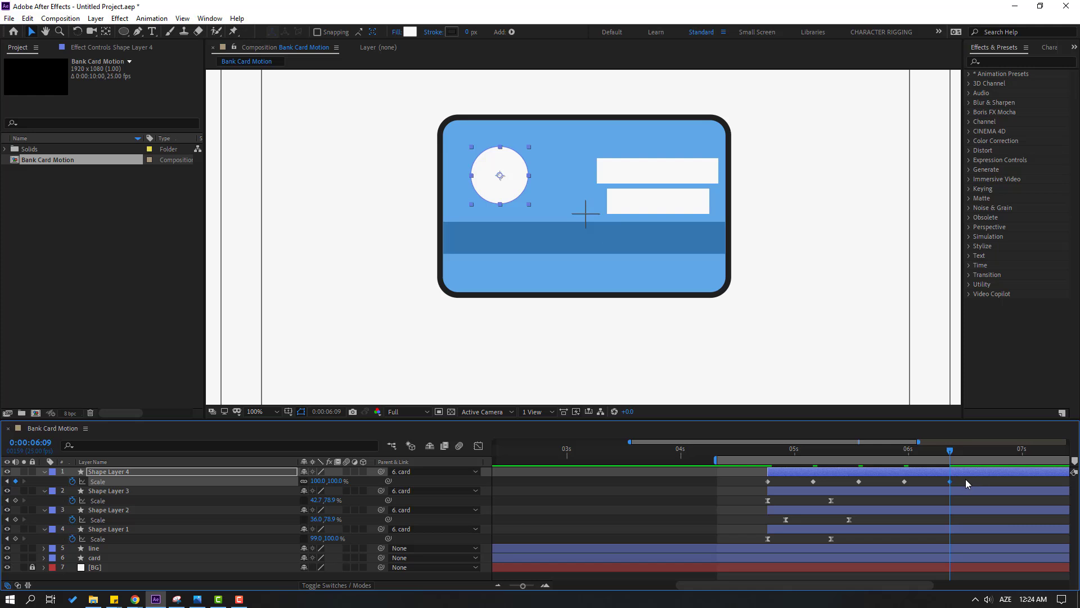
Apply Easy Ease to all of the circle's Scale keyframes
drag(965, 479, 762, 485)
right_click(768, 482)
mouse_move(780, 479)
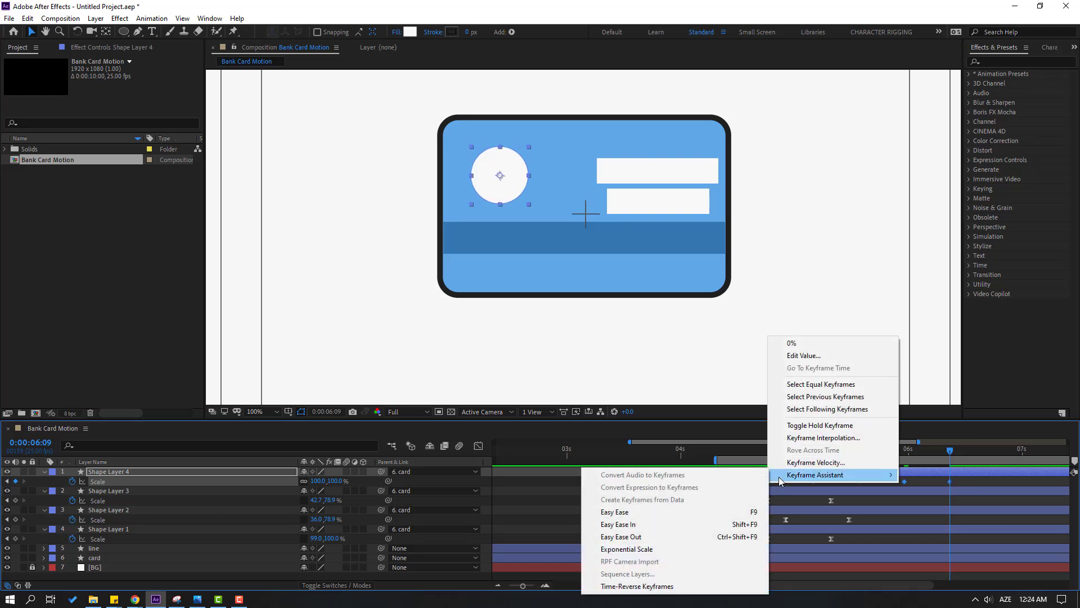
click(615, 511)
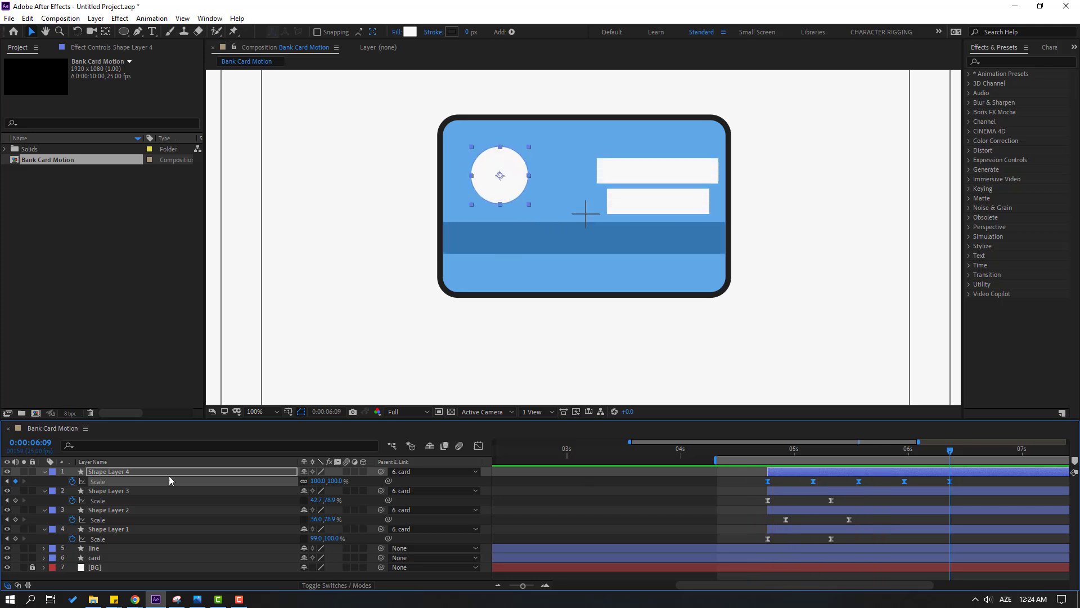
Shift the circle's layer to start at about 0:00:05:00 and collapse the expanded properties of all shape layers
drag(772, 475, 805, 475)
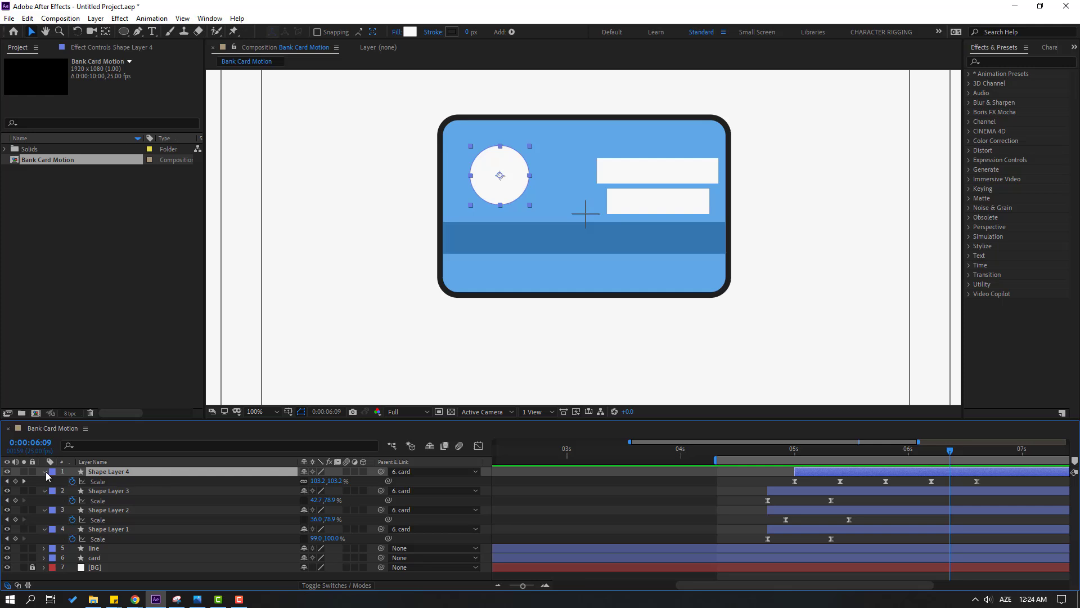
click(44, 487)
click(45, 491)
click(45, 500)
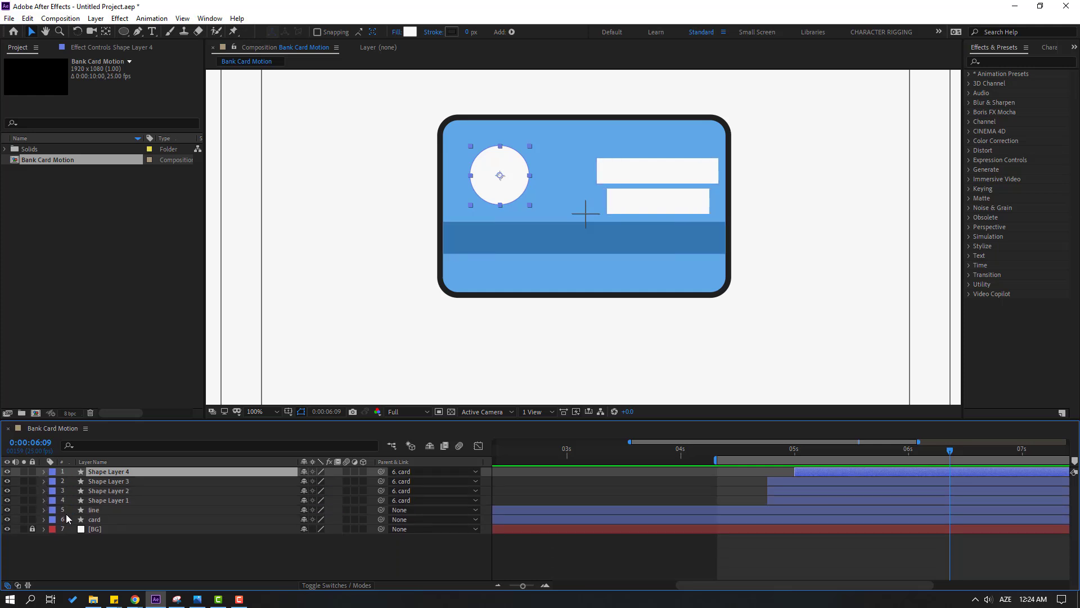
Move the circle, bar and stripe layers earlier together, with the stripe starting at about 0:00:02:00, and play back up to about 0:00:04:12
click(773, 500)
shift+click(806, 472)
drag(660, 452, 607, 458)
scroll(613, 465, down, 5)
key(comma)
key(comma)
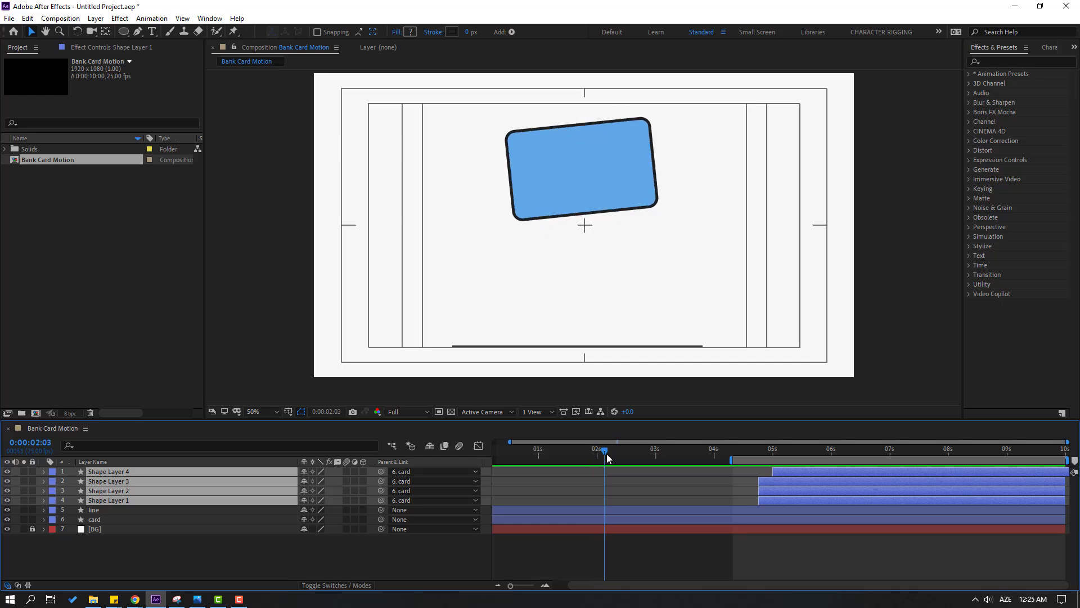
drag(766, 476, 367, 460)
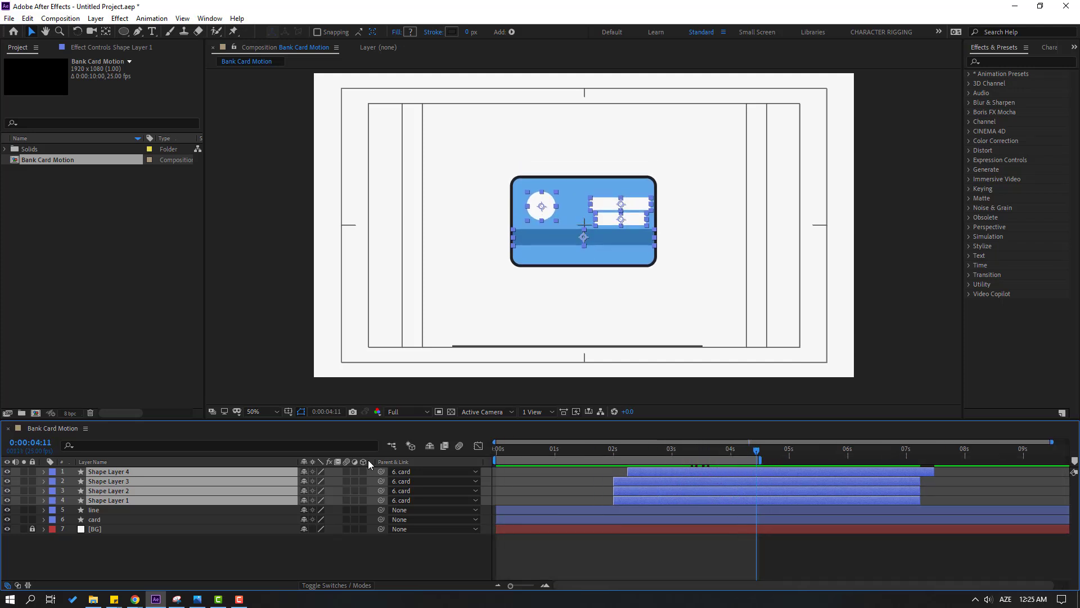
key(space)
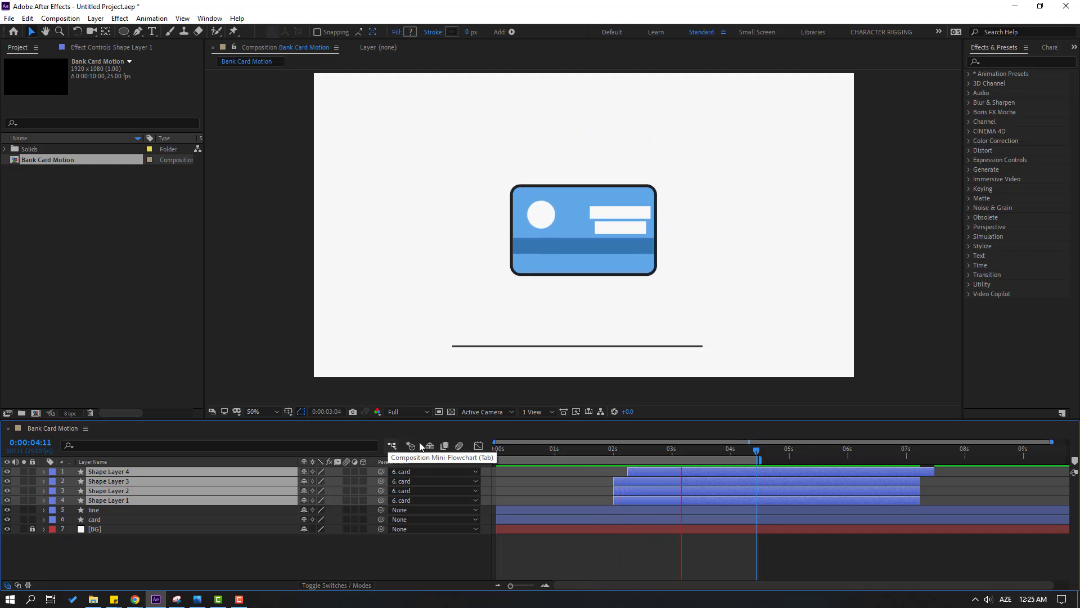
Add a Position keyframe to the card layer that holds its current position, and place it at about 0:00:04:10
click(733, 450)
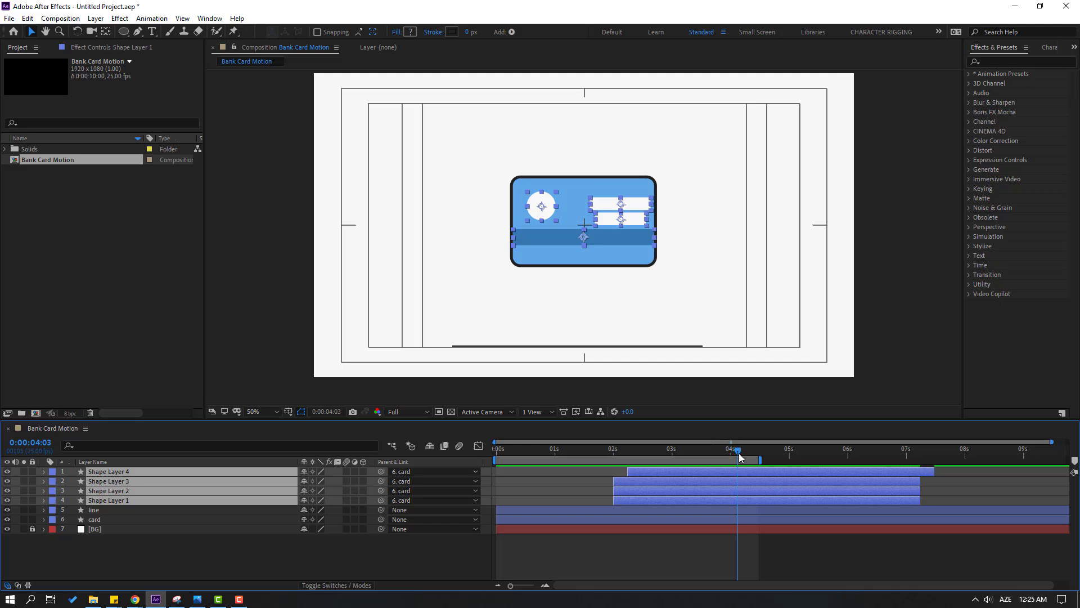
click(158, 554)
click(104, 522)
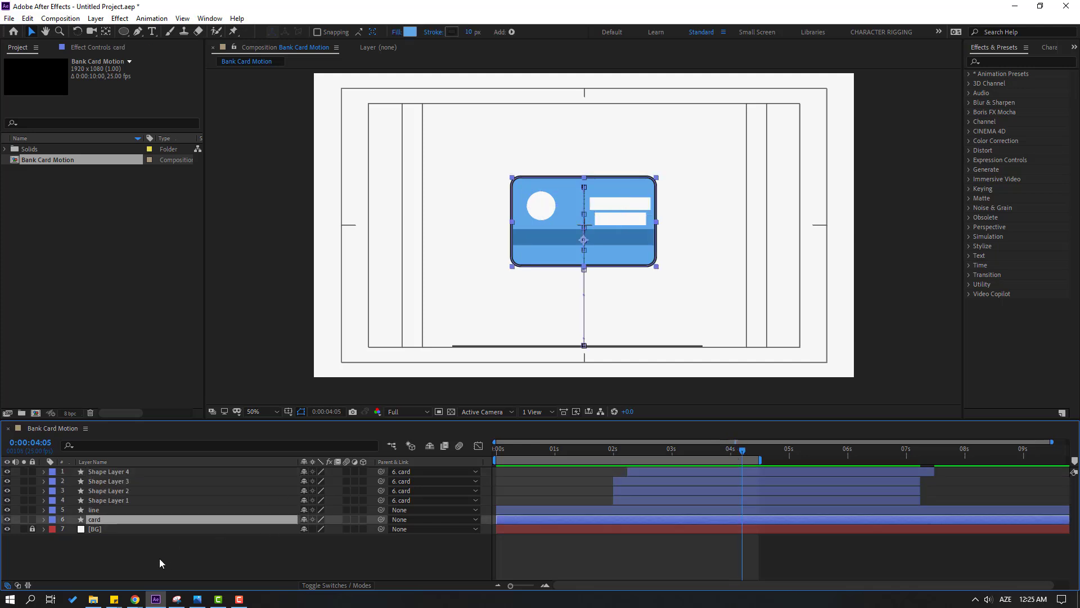
key(u)
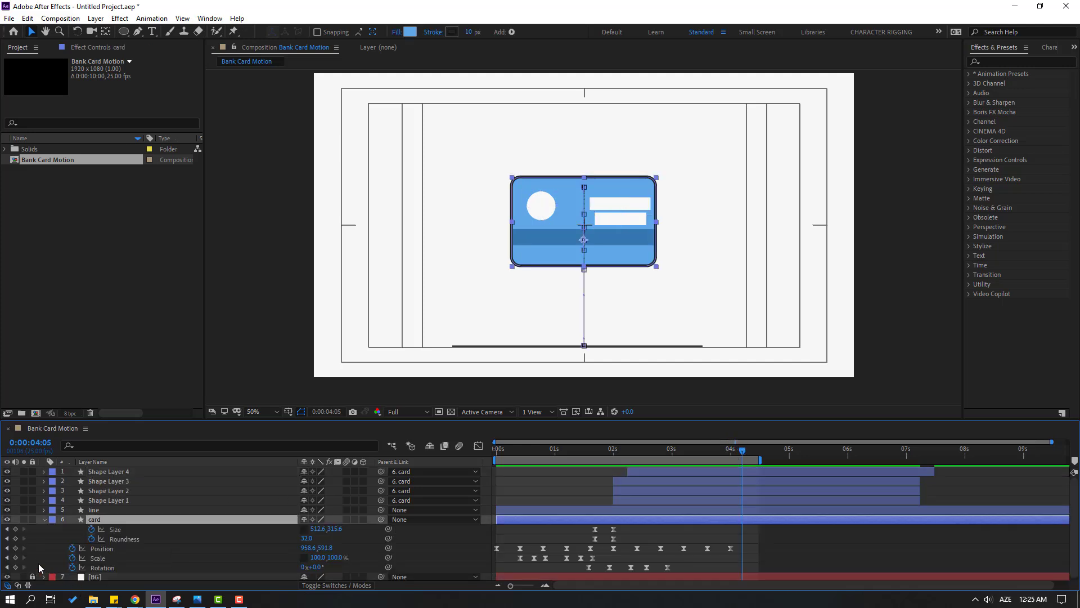
click(16, 548)
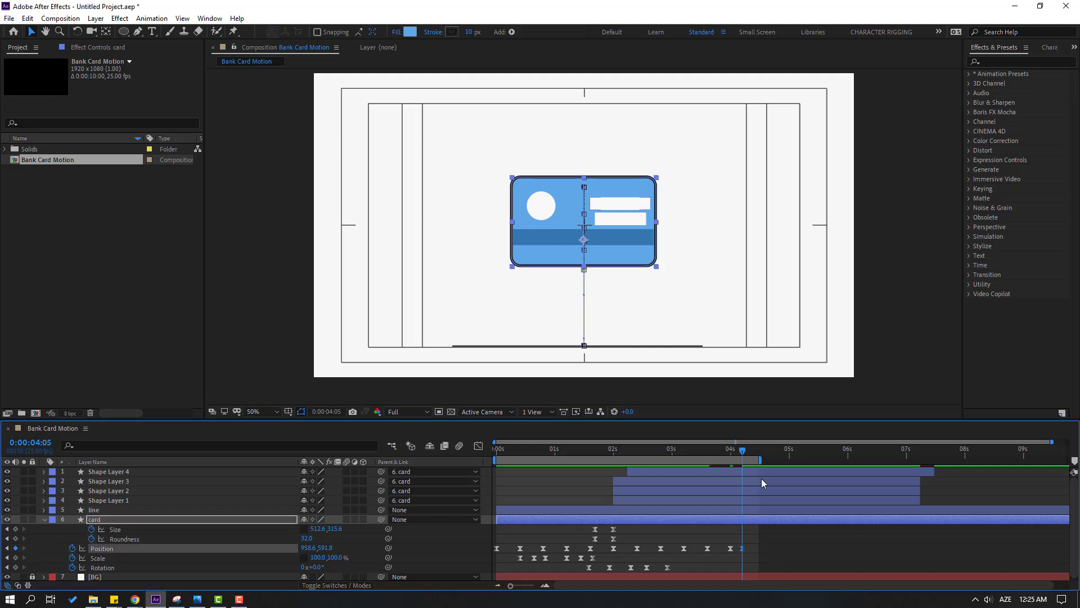
drag(748, 450, 768, 453)
drag(745, 549, 754, 549)
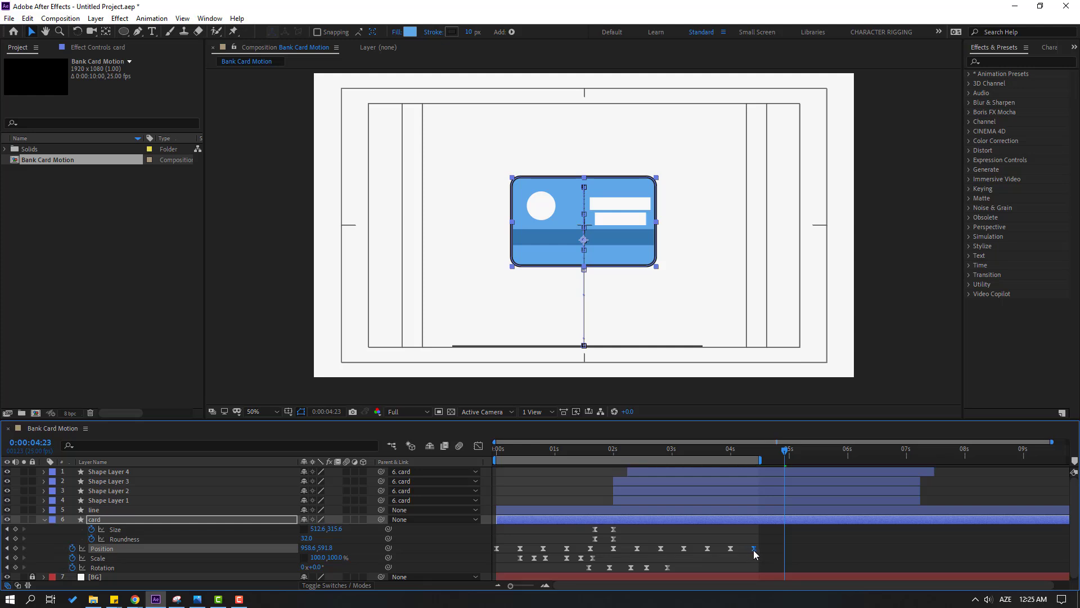
Raise the card to Position 958.6, 341.0 at 0:00:05:02, extending the work area past that time
click(795, 455)
drag(762, 459, 917, 470)
drag(740, 460, 777, 461)
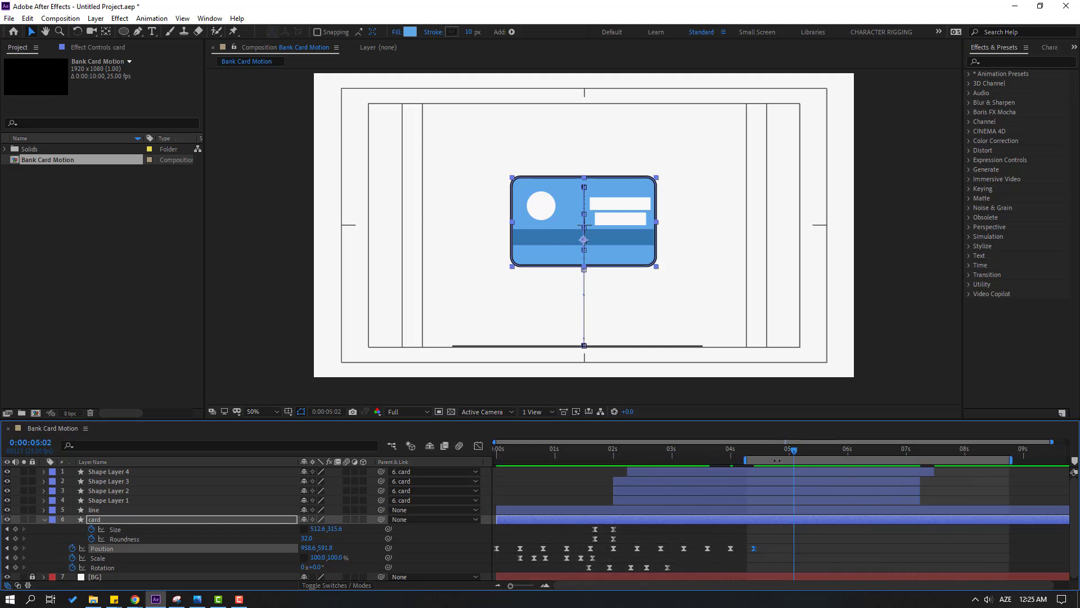
click(354, 548)
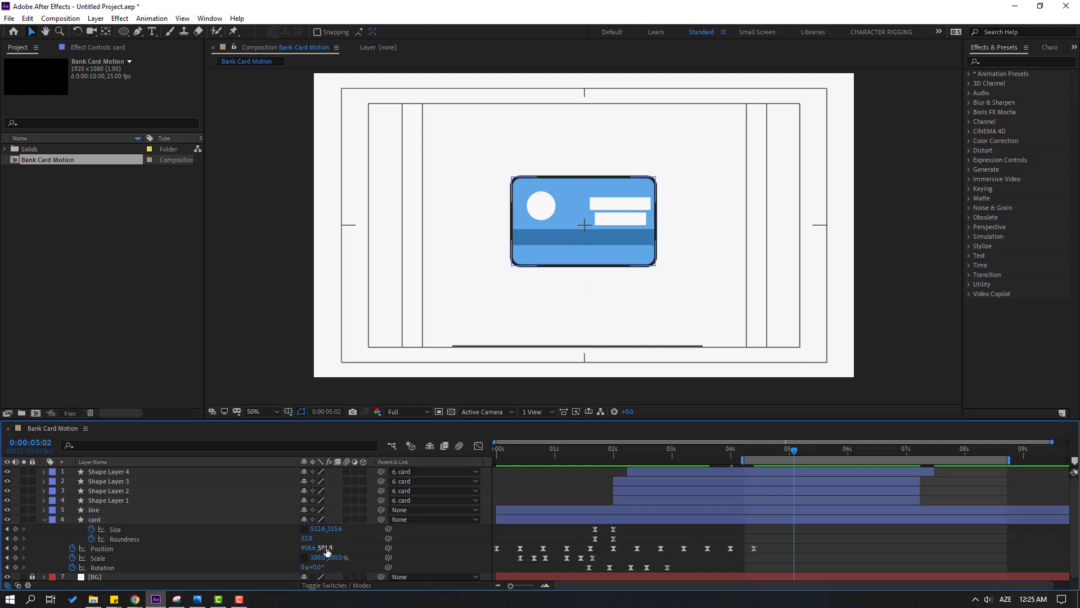
drag(326, 547, 314, 548)
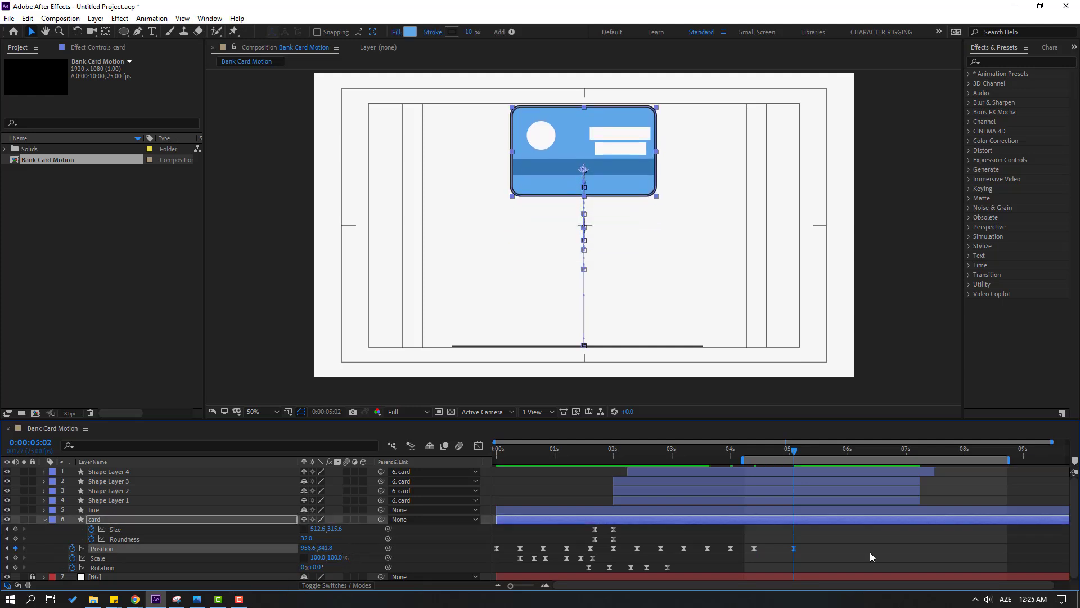
Lower the card onto the ground line at 0:00:05:20 with Position 958.6, 871.8 and preview the move
drag(805, 450, 836, 450)
drag(335, 547, 354, 547)
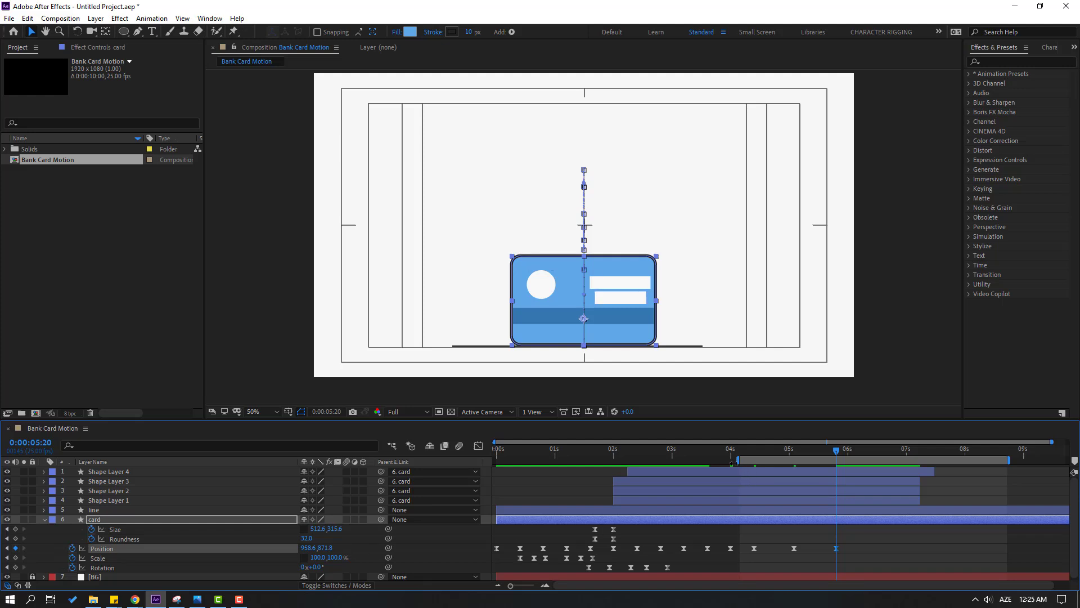
key(space)
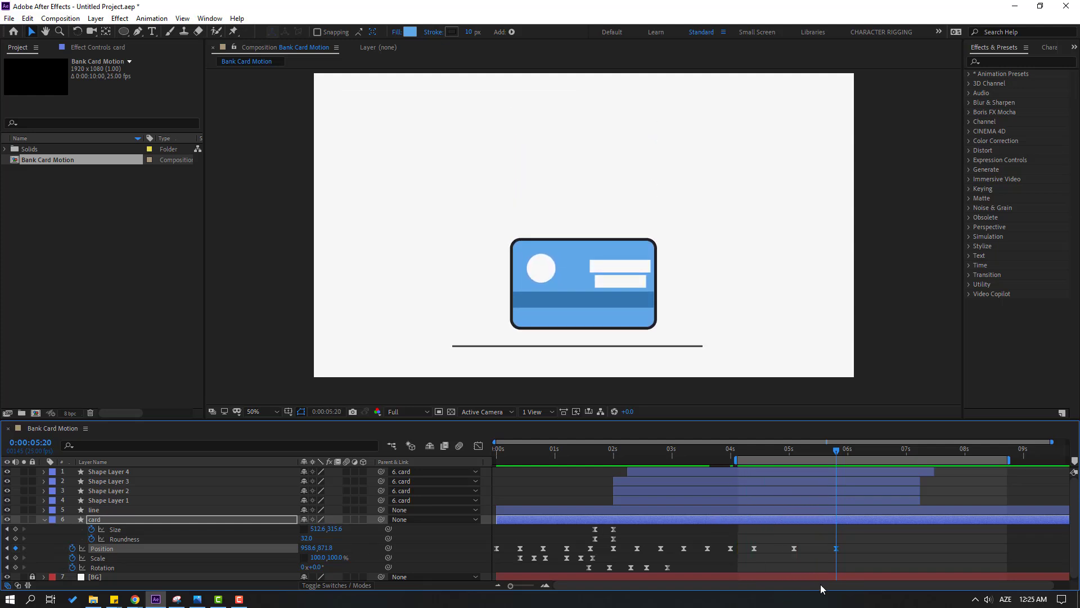
key(space)
Shape the speed graph of the last three Position keyframes for a fast launch, slow peak and accelerating fall, and preview it
key(shift+F3)
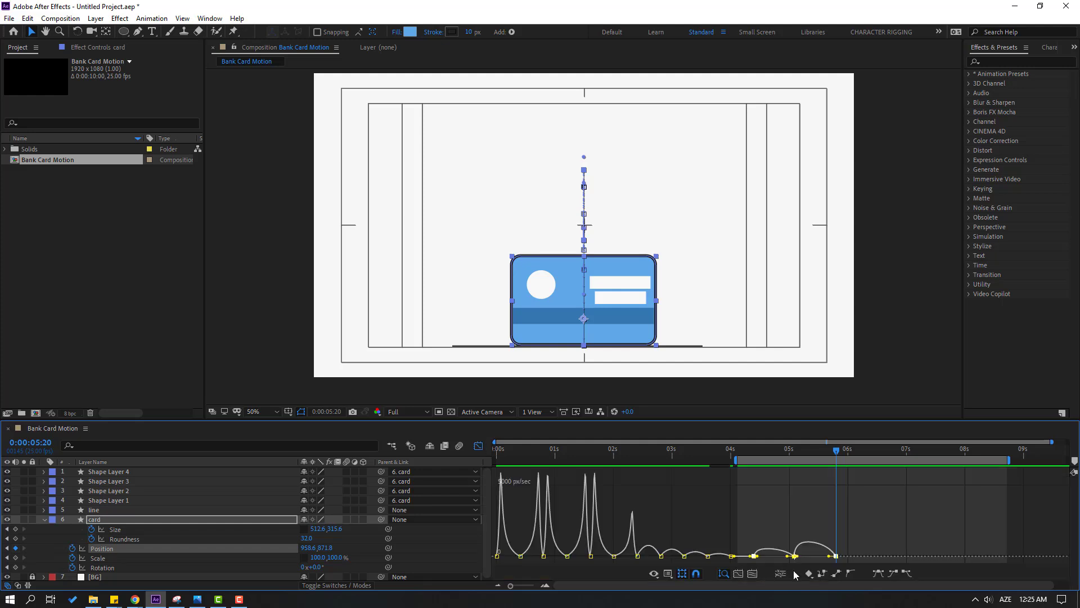
key(equal)
click(668, 453)
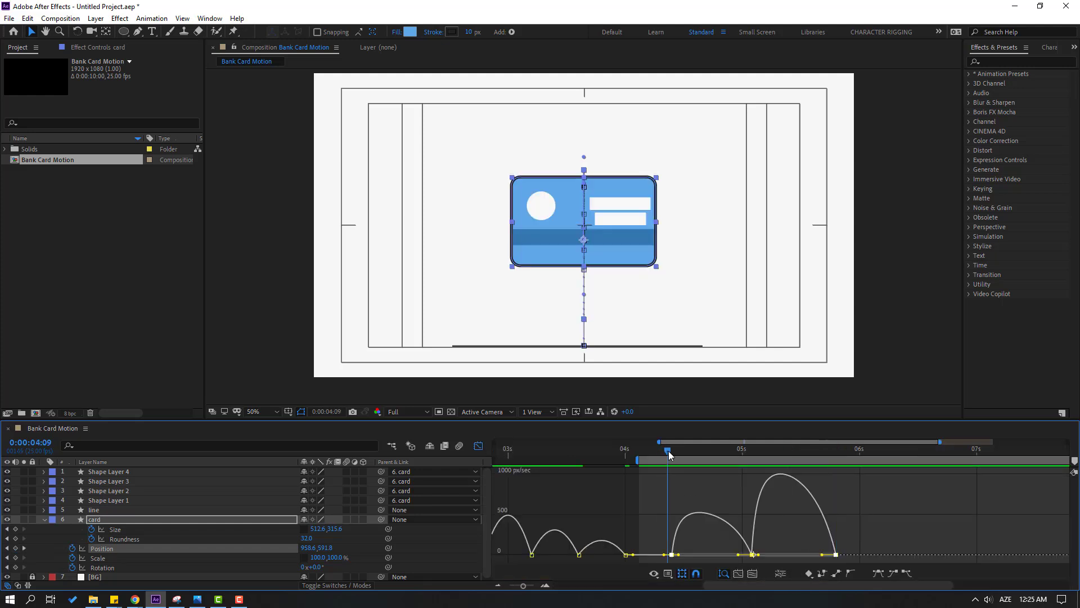
drag(700, 544, 645, 576)
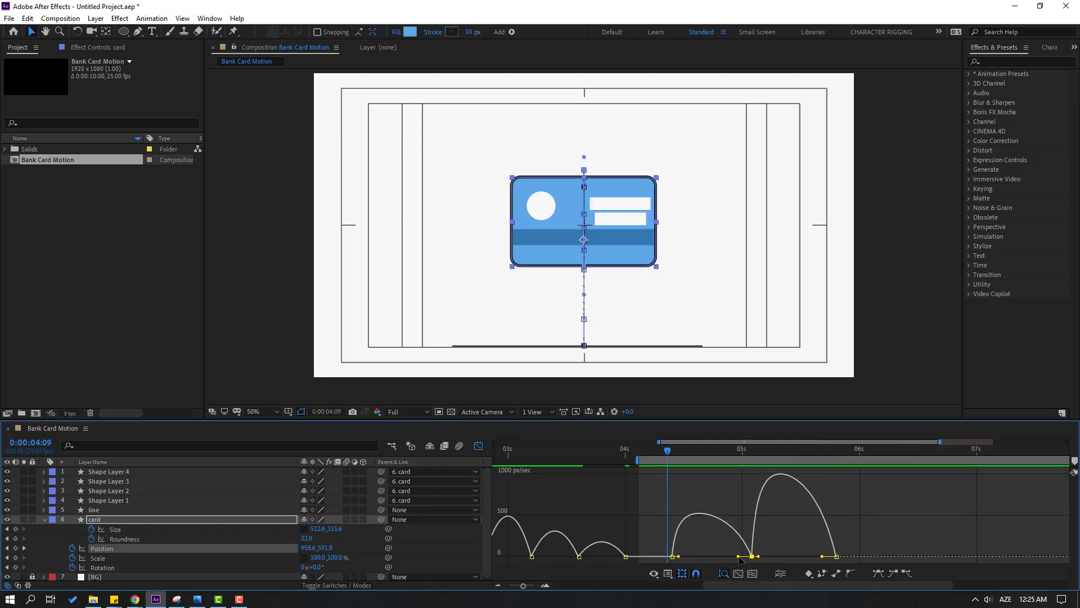
drag(732, 560, 795, 561)
key(space)
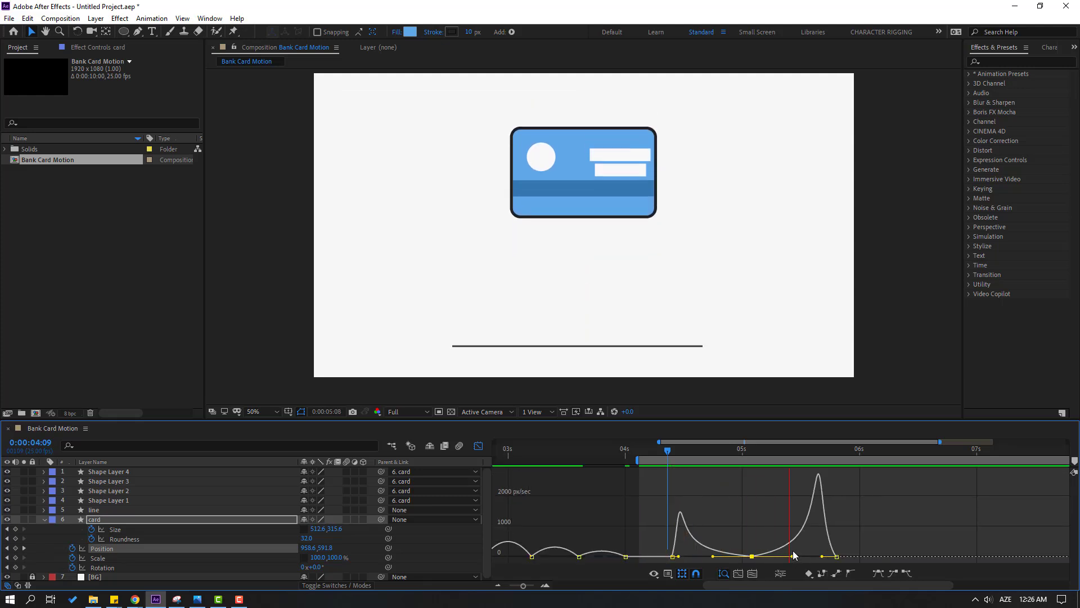
key(space)
Fine-tune the last Position keyframe's incoming ease so the card's speed peaks just before landing, and preview the fall
drag(822, 557, 796, 560)
key(space)
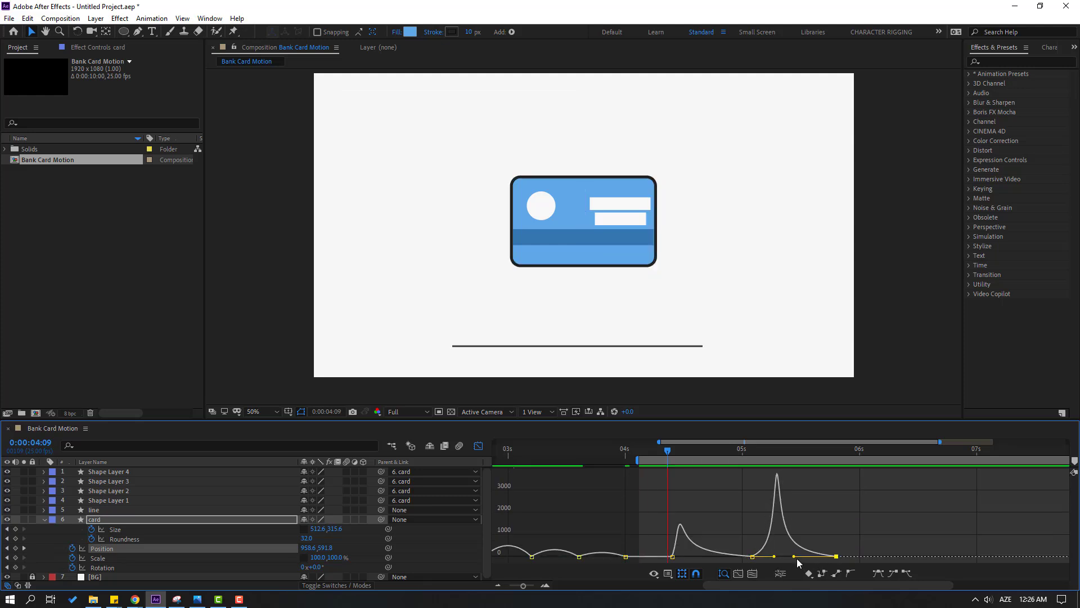
key(space)
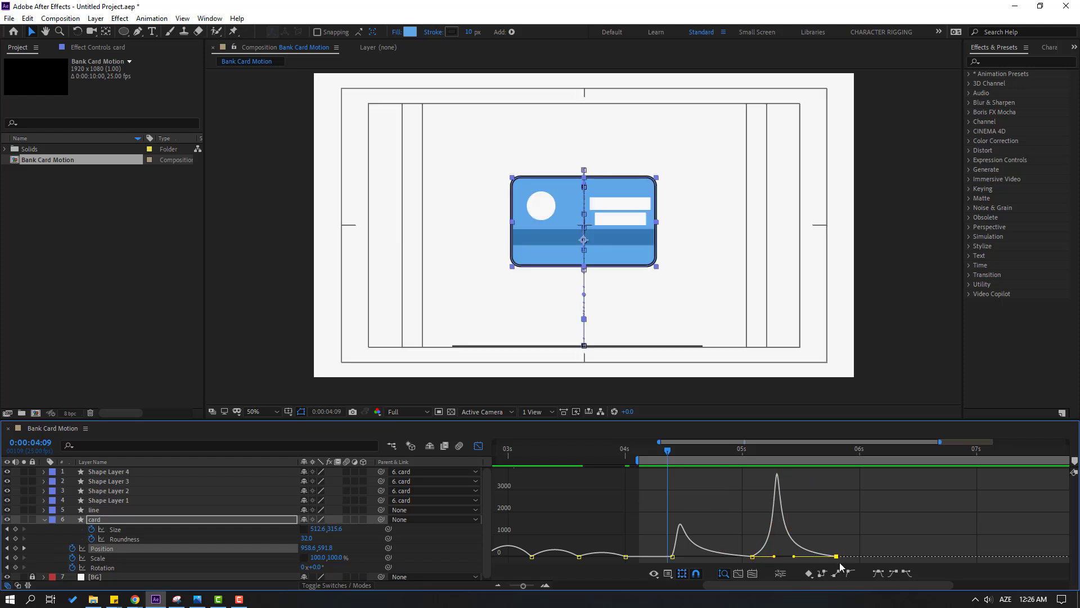
drag(797, 561, 827, 557)
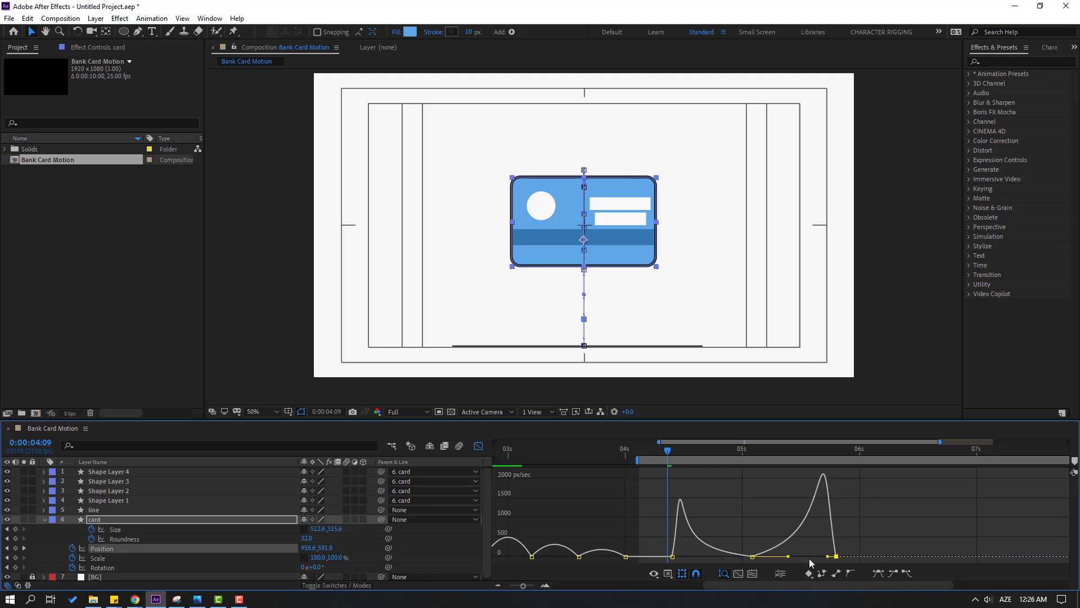
key(space)
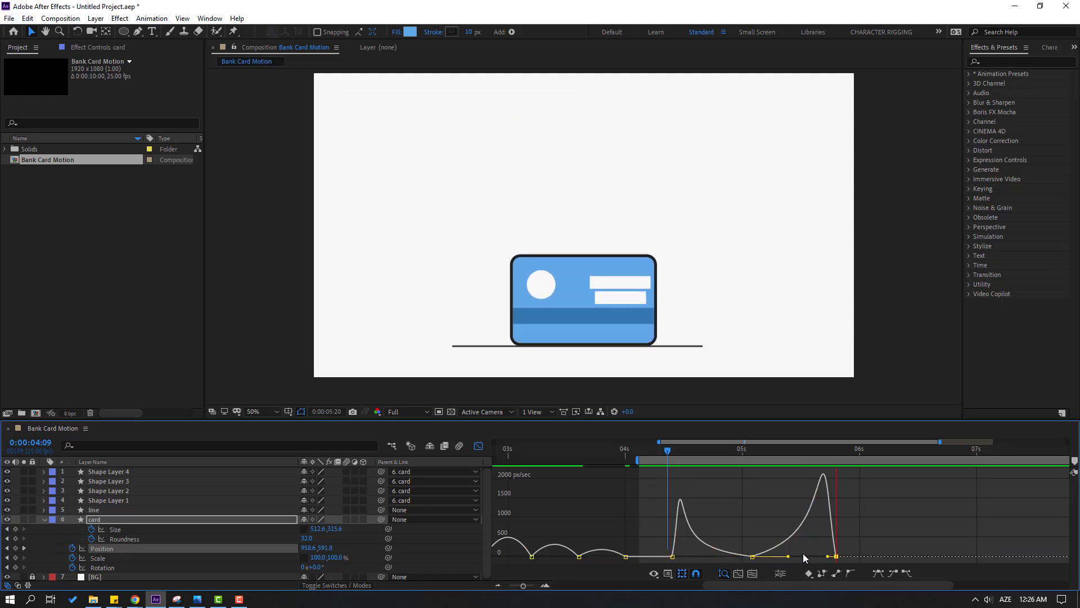
key(space)
Return to the keyframe view, shift the card's last Position keyframe earlier to about 0:00:05:11, and preview the motion
click(479, 446)
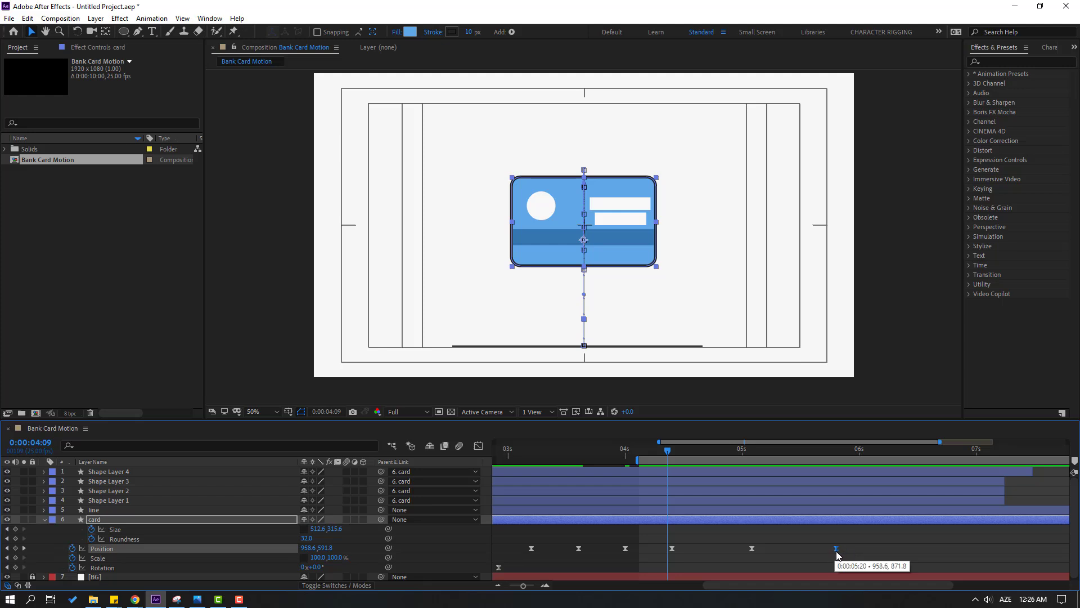
drag(837, 551, 803, 551)
key(space)
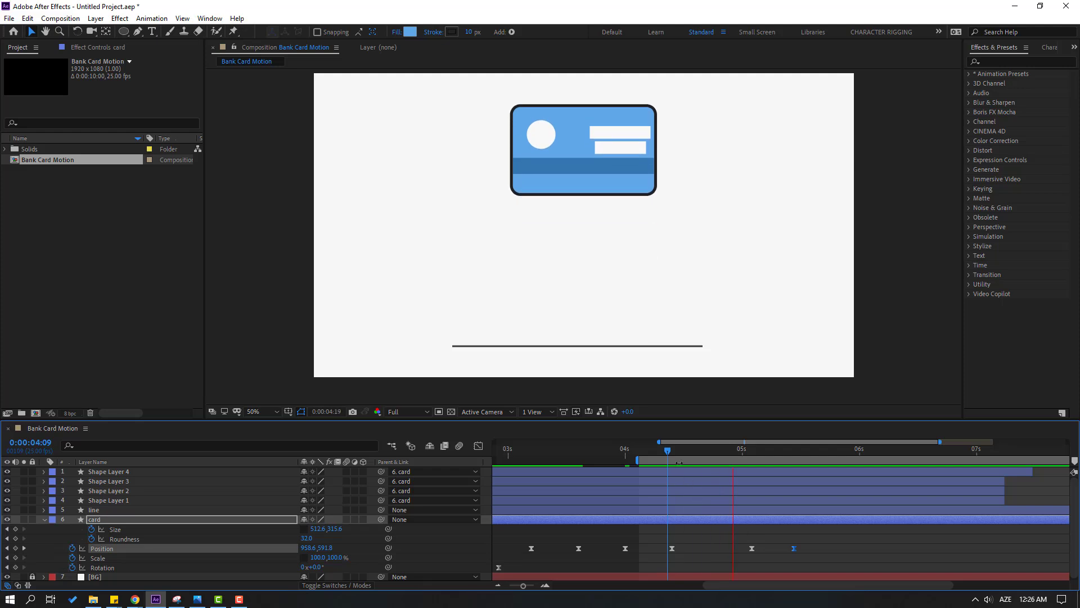
Add Roundness and Size keyframes to the card at 0:00:04:10, keeping the current values
click(670, 453)
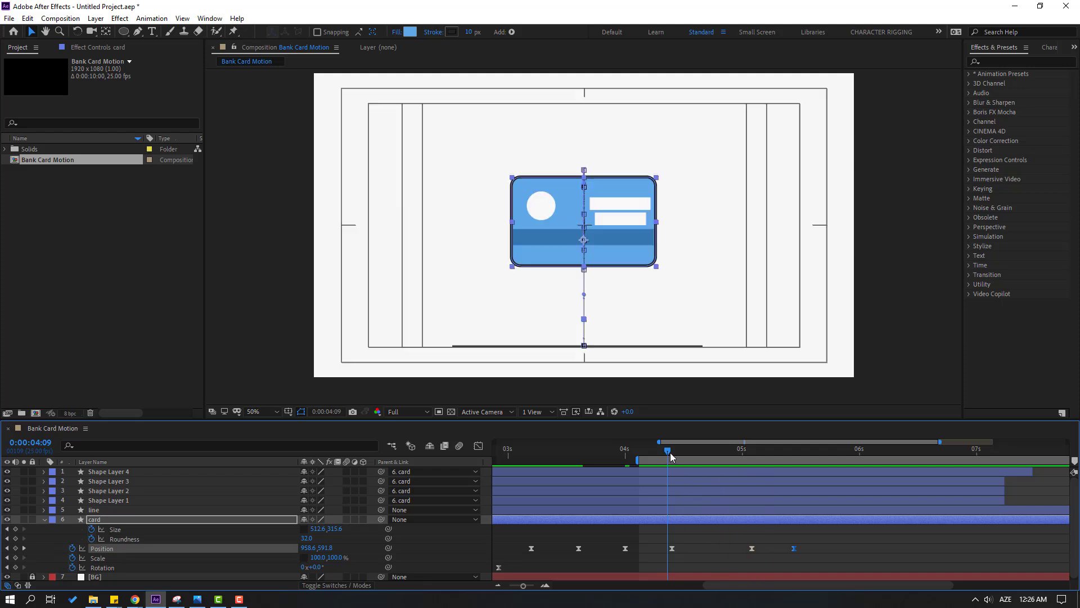
click(15, 538)
click(16, 529)
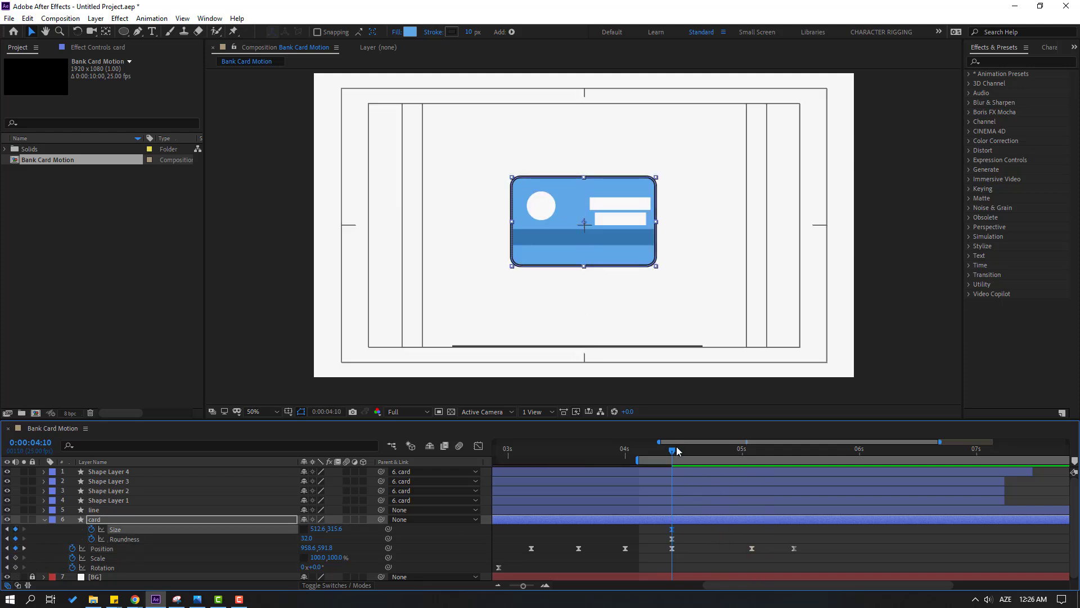
Copy the card's first Roundness keyframe to 0:00:05:02 and check the rounded corners
drag(676, 450, 753, 451)
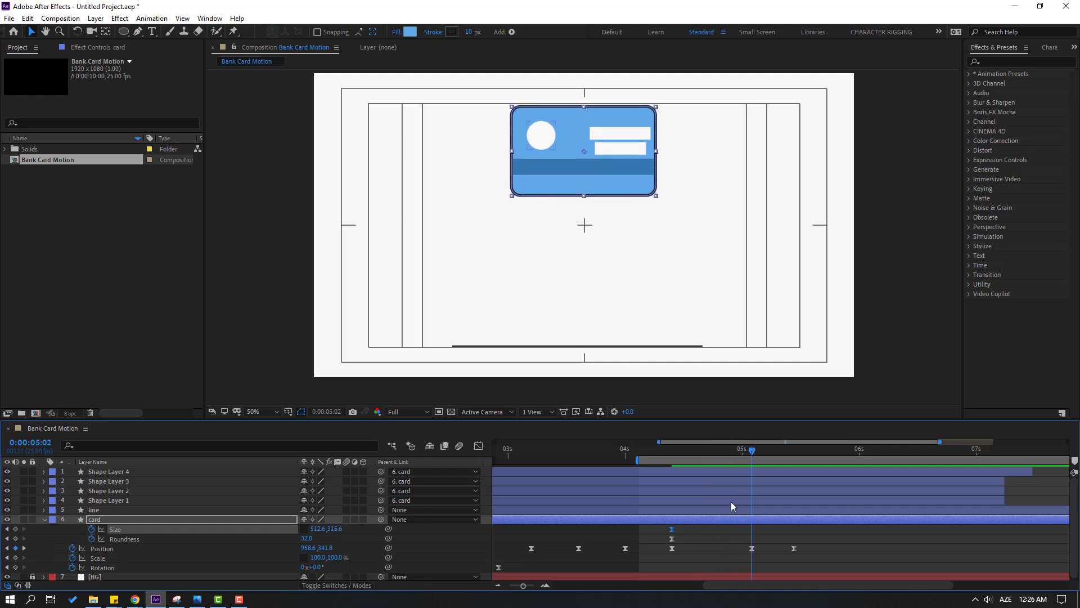
click(705, 545)
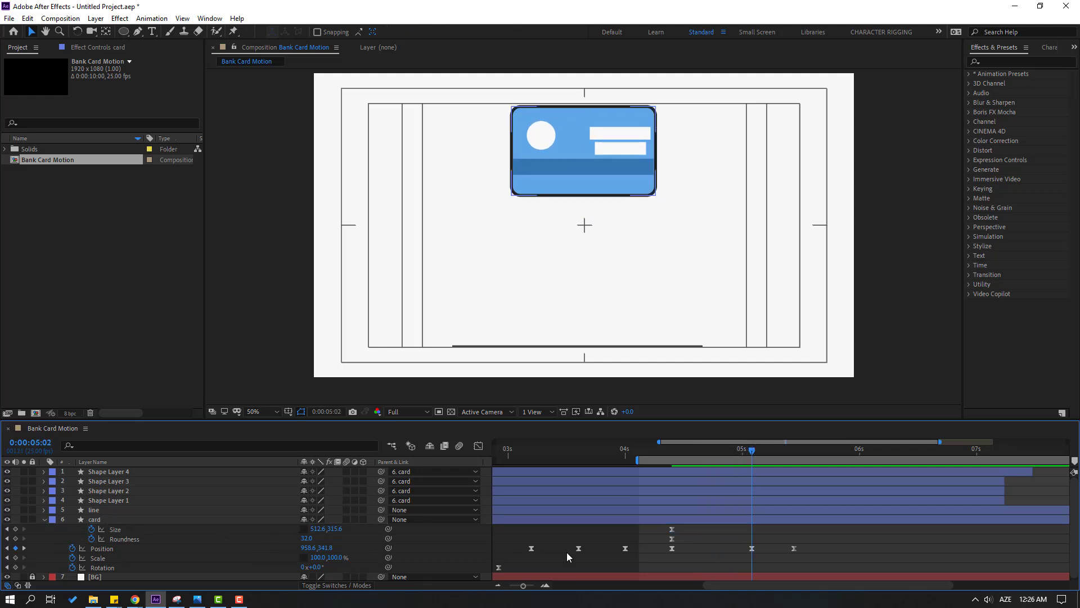
scroll(648, 542, down, 5)
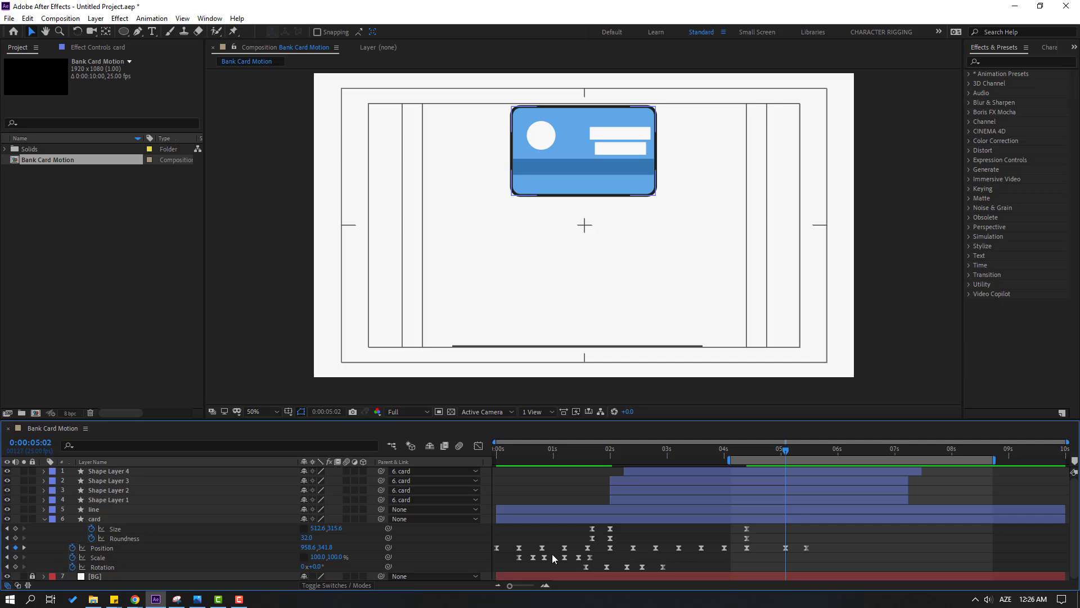
click(592, 538)
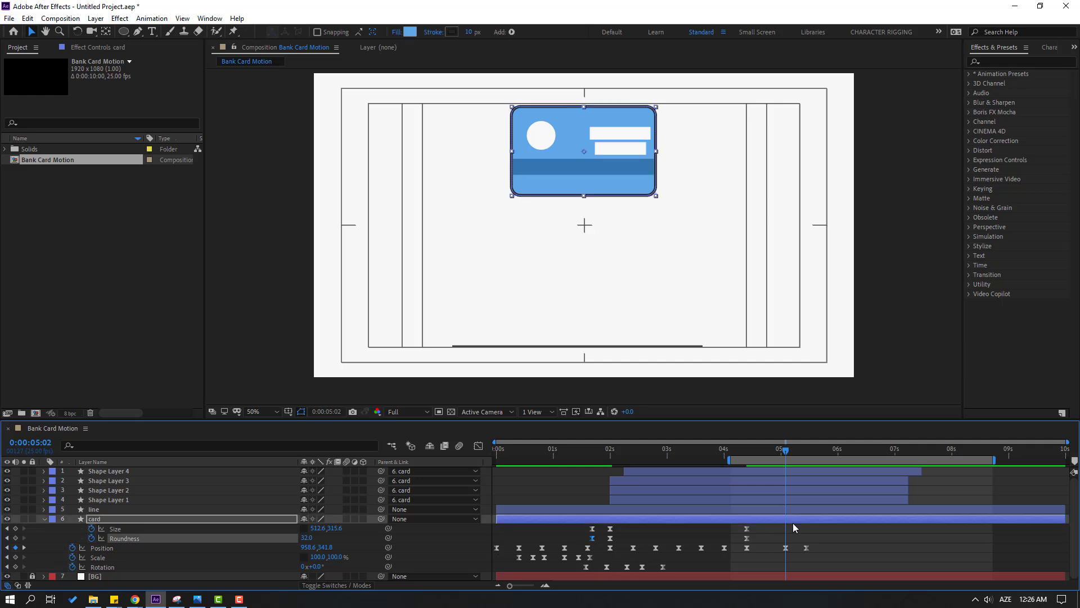
key(ctrl+v)
drag(740, 450, 783, 459)
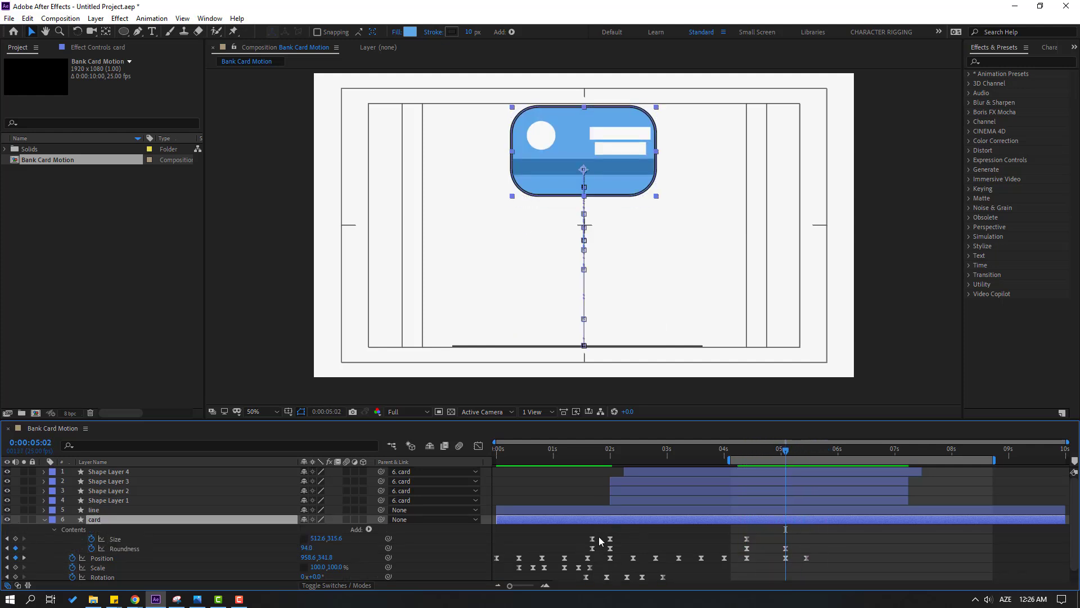
Copy the card's first Size keyframe to 0:00:05:02 so it shrinks back to 132.6, 132.6, and preview the morph
click(592, 538)
click(798, 520)
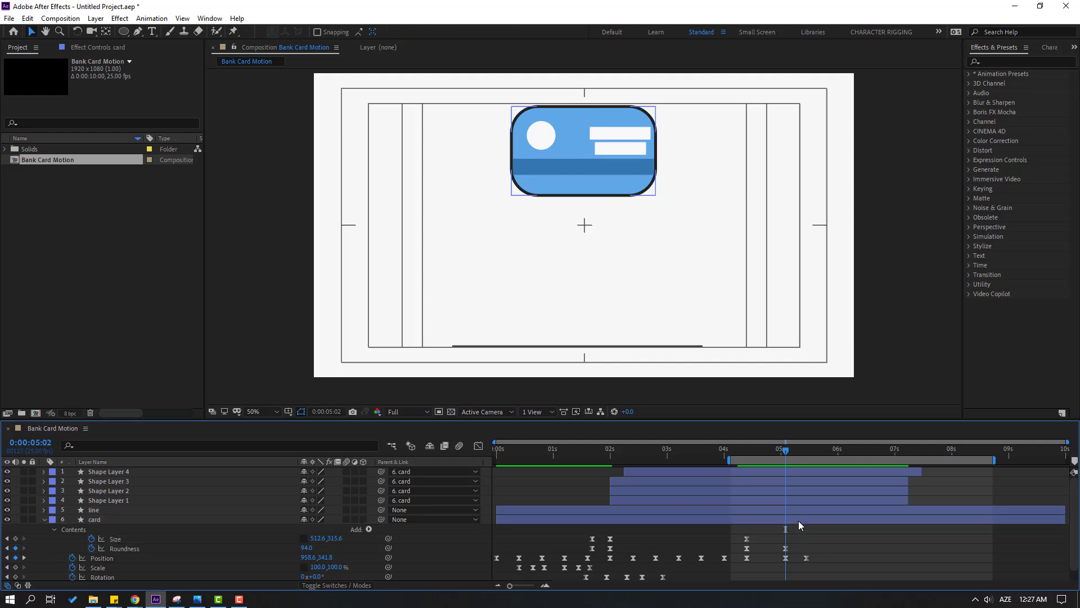
click(112, 539)
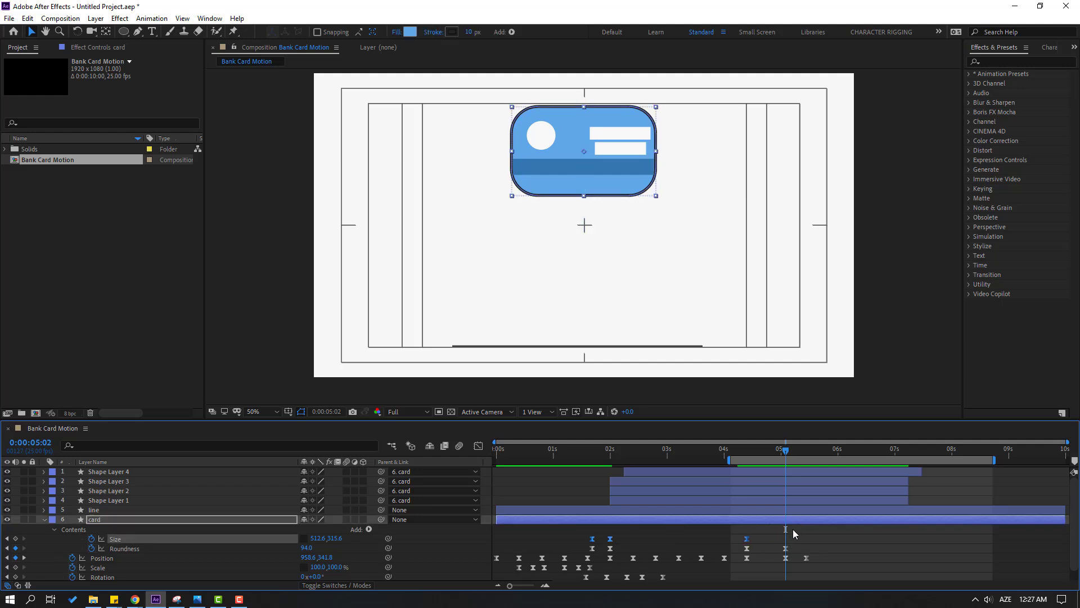
key(ctrl+v)
drag(723, 449, 842, 465)
key(space)
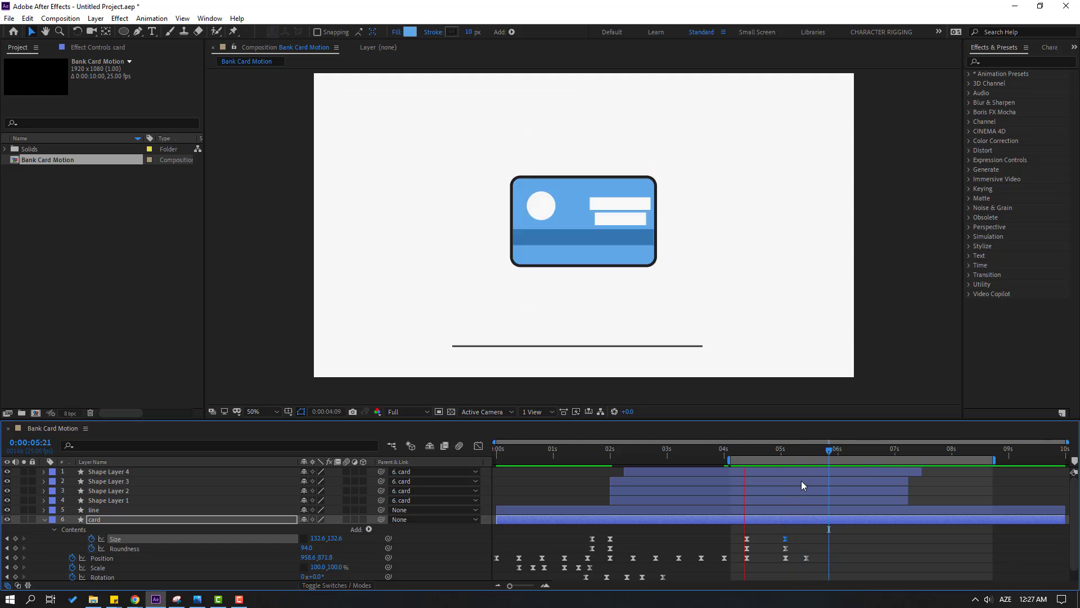
key(apostrophe)
Hide Shape Layers 1 to 4 and preview the card's morph into a circle from 0:00:04:10
mouse_move(742, 450)
mouse_down()
mouse_move(758, 451)
mouse_move(733, 461)
mouse_move(748, 462)
mouse_up()
click(110, 500)
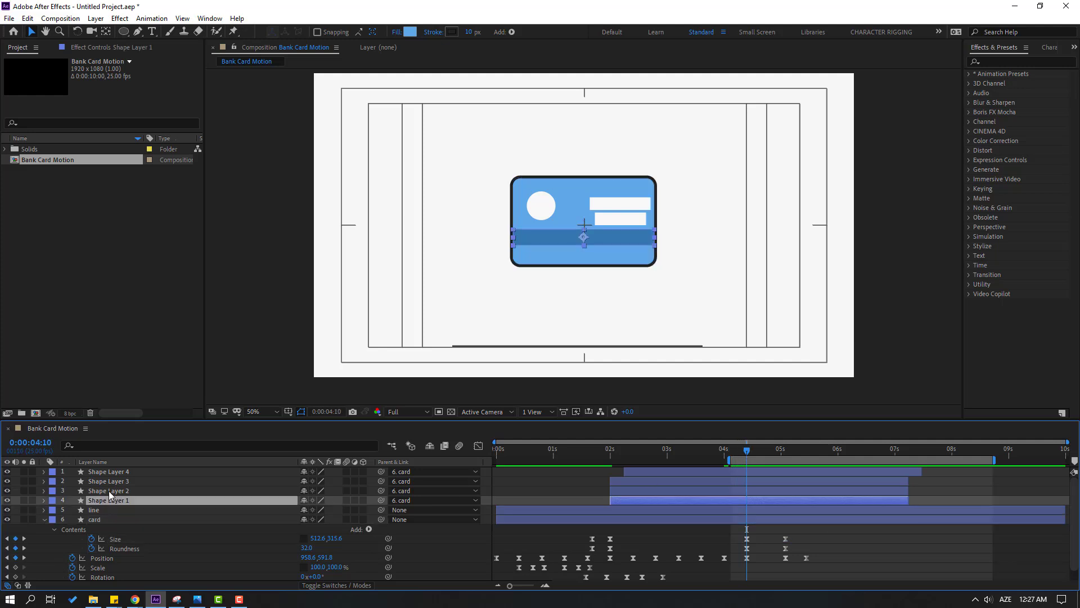
shift+click(107, 471)
drag(8, 475, 7, 500)
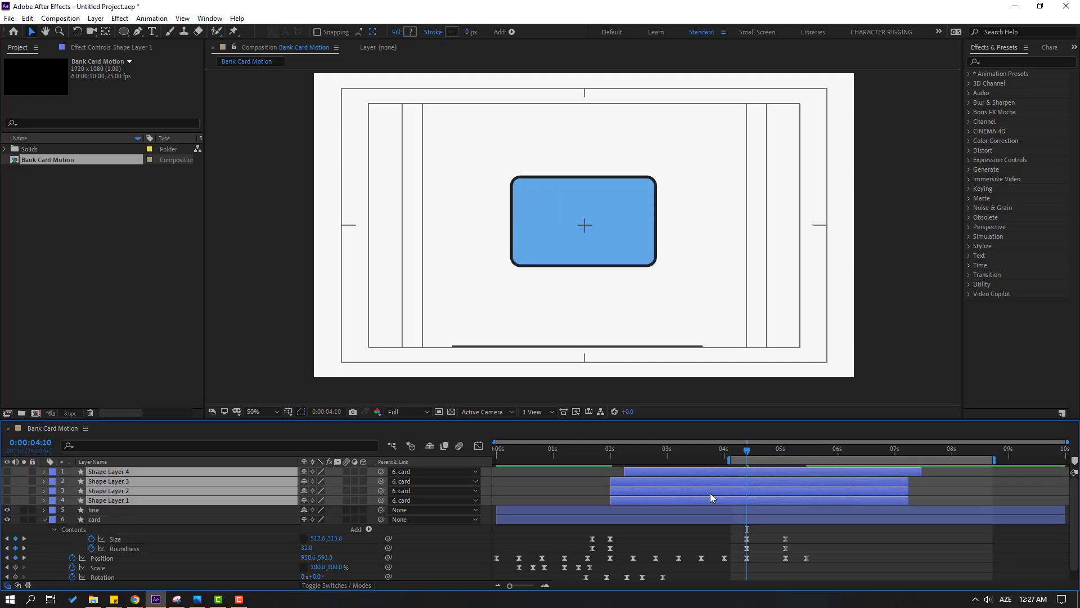
key(space)
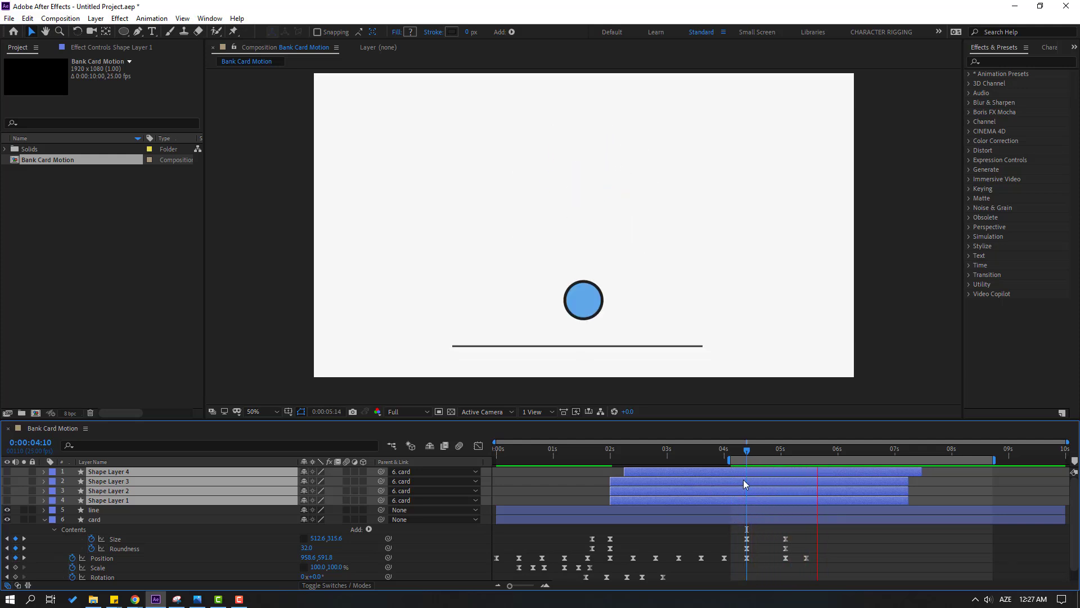
Set the card layer's Position to 958.6, 962.8 at 0:00:05:11 so the circle's bottom touches the ground line
drag(749, 450, 806, 457)
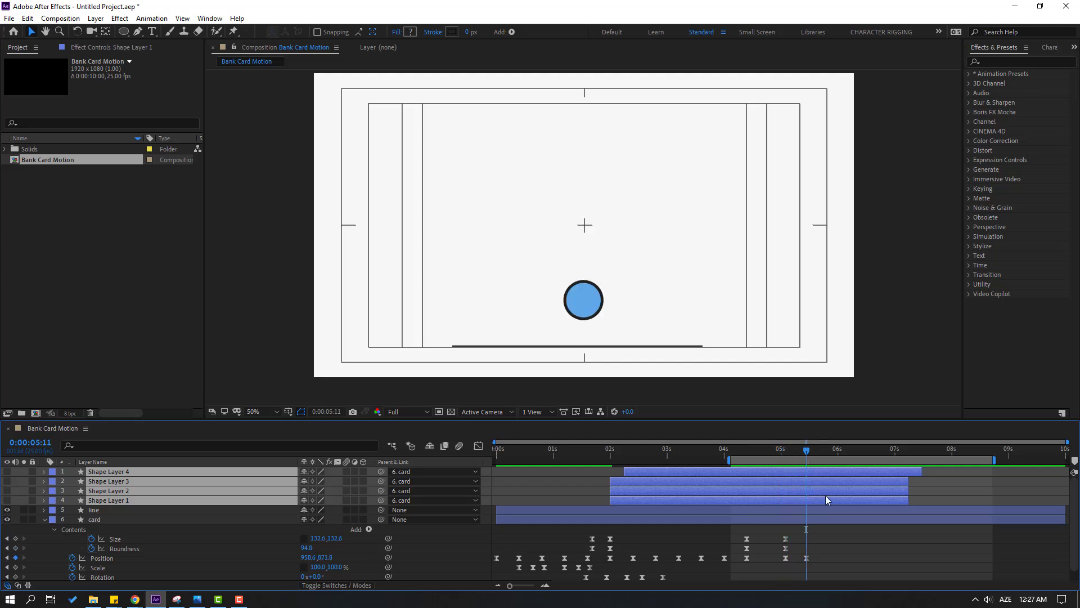
click(812, 562)
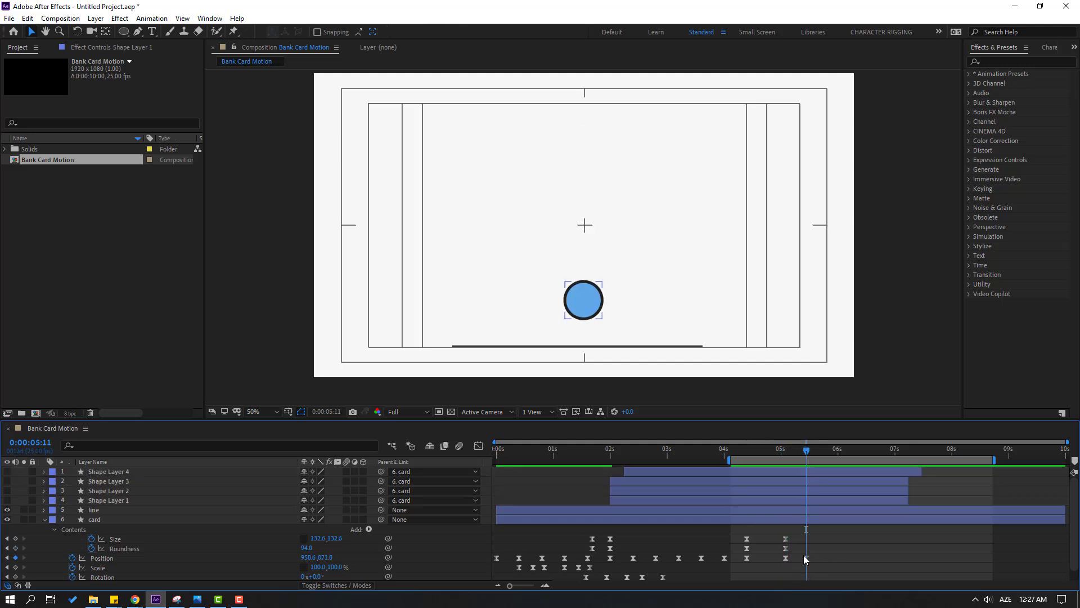
click(805, 557)
drag(325, 558, 371, 558)
key(Down)
scroll(584, 323, up, 6)
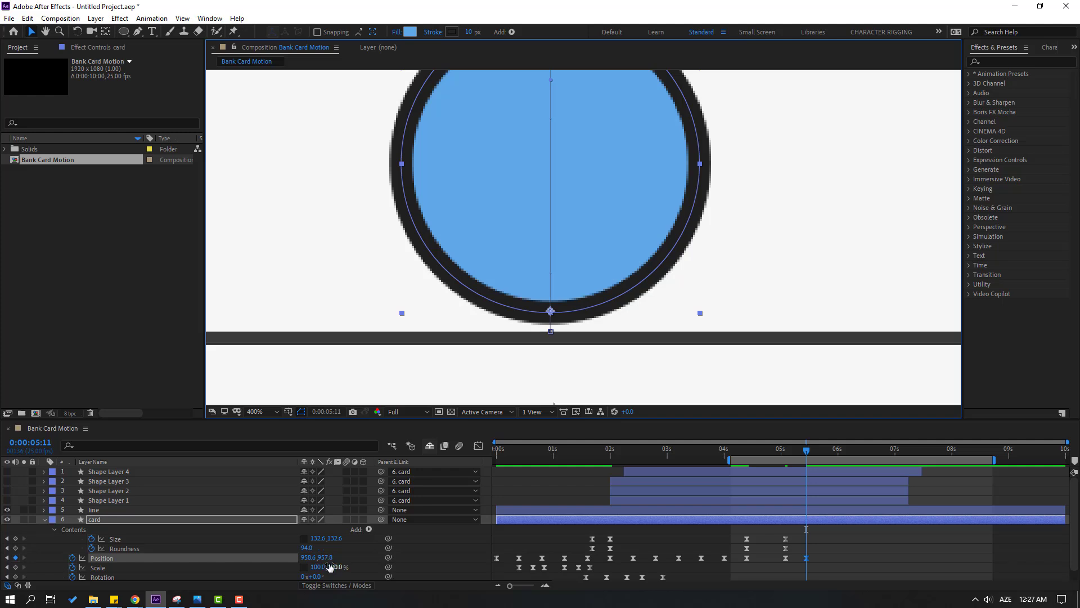
drag(328, 556, 329, 557)
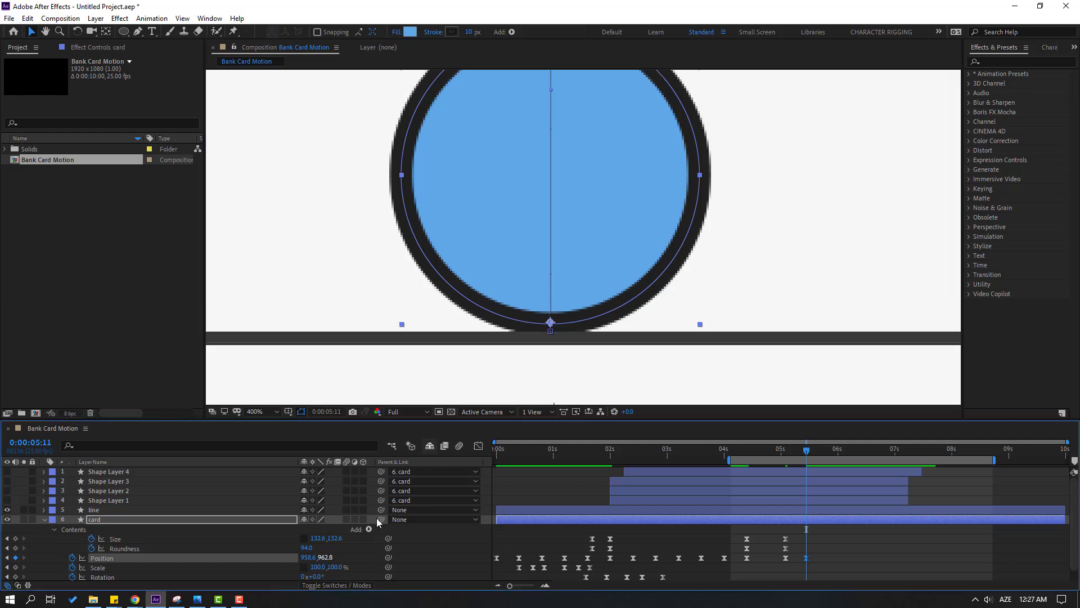
scroll(663, 292, down, 2)
scroll(677, 302, up, 1)
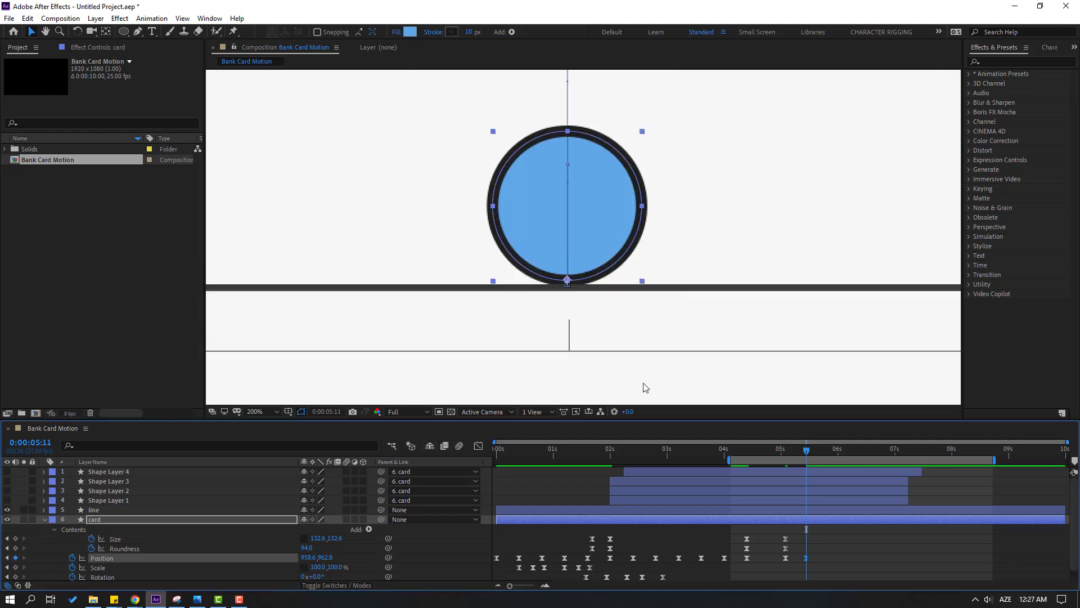
Keyframe the circle dipping below the line at about 0:00:05:14 and returning to 958.6, 962.8 at 0:00:05:17, and review the bounce
key(Page_Down)
key(Page_Down)
key(Page_Down)
drag(326, 557, 330, 551)
scroll(748, 311, down, 1)
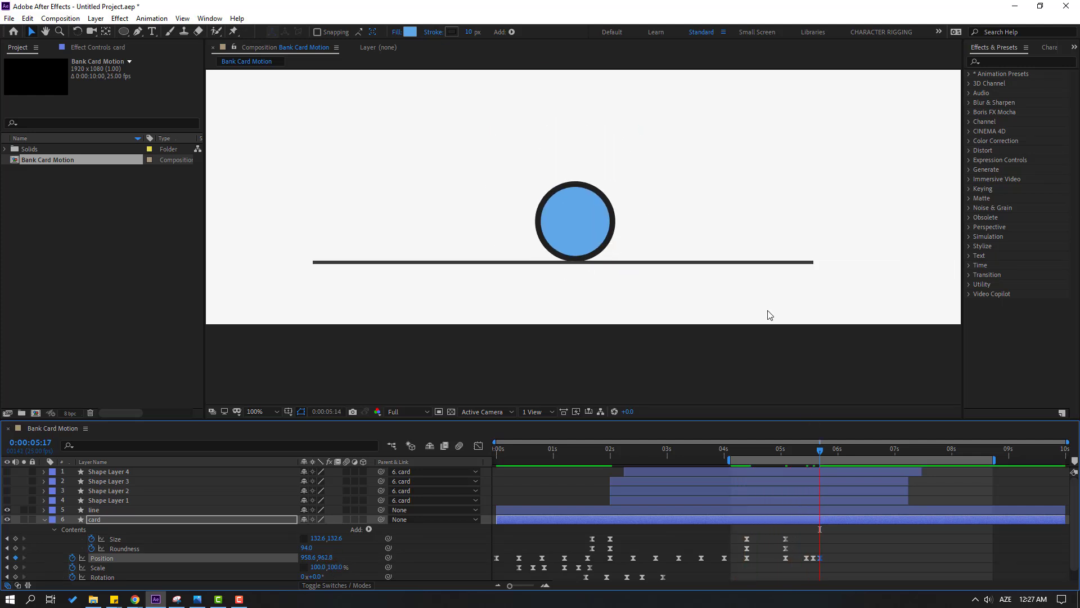
click(808, 450)
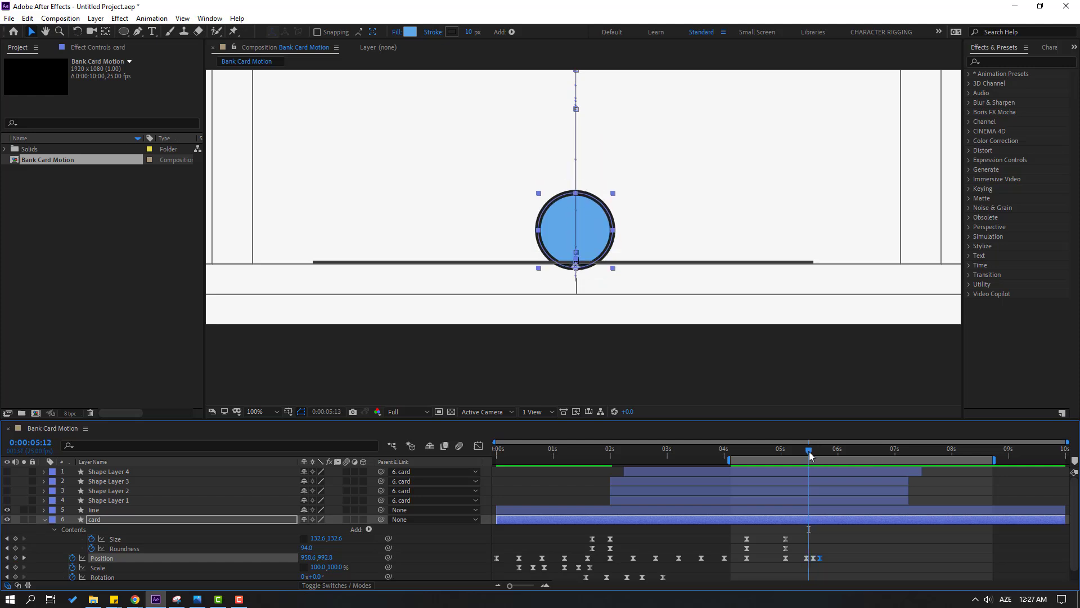
Set the spatial interpolation of the card's last three Position keyframes to Linear and preview the landing
drag(836, 565, 803, 554)
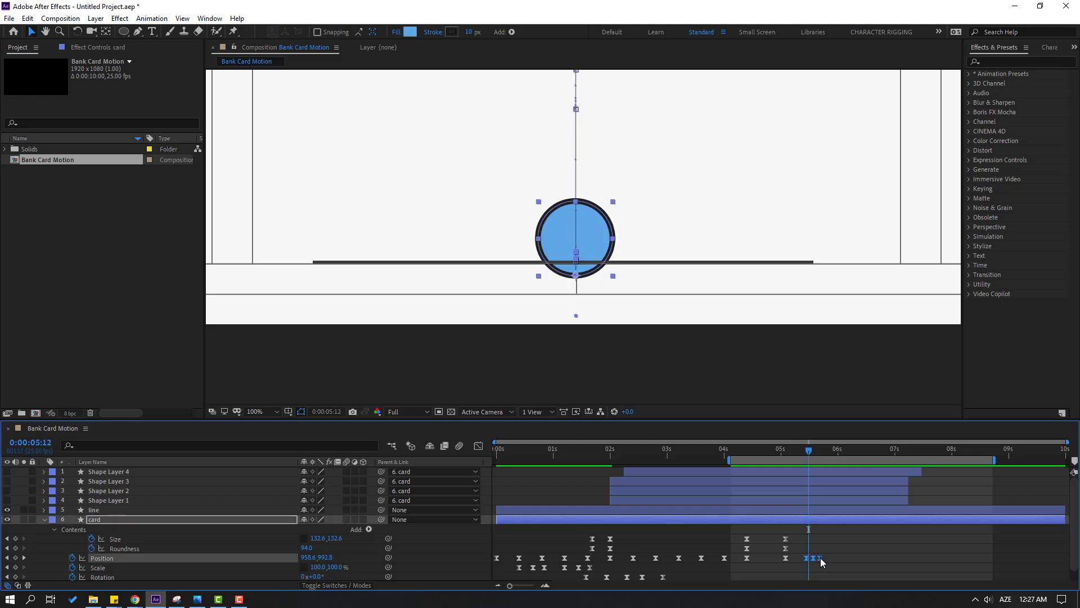
right_click(820, 561)
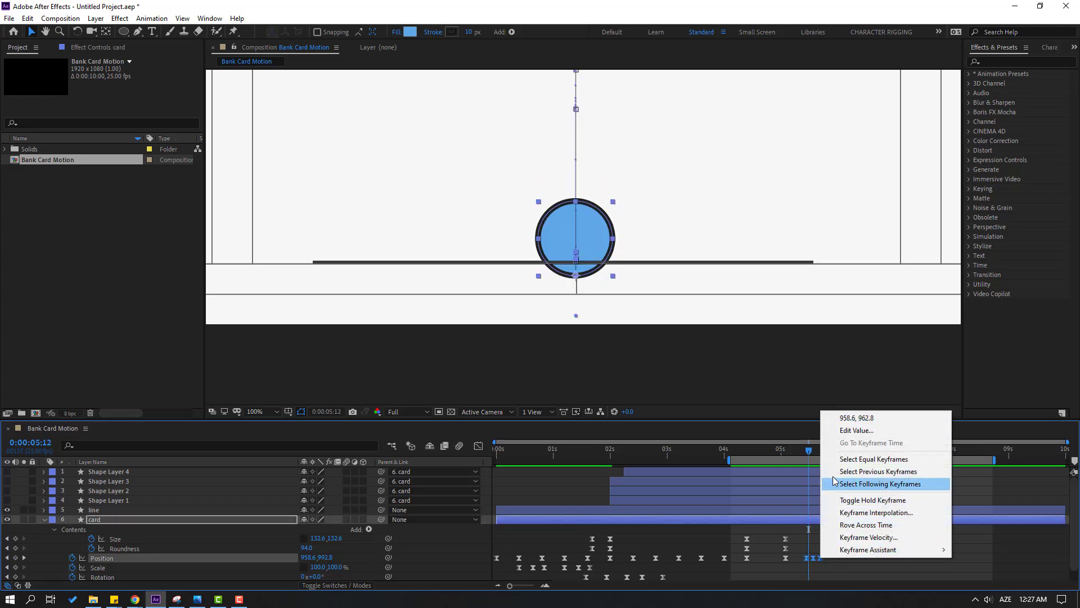
click(865, 513)
click(828, 345)
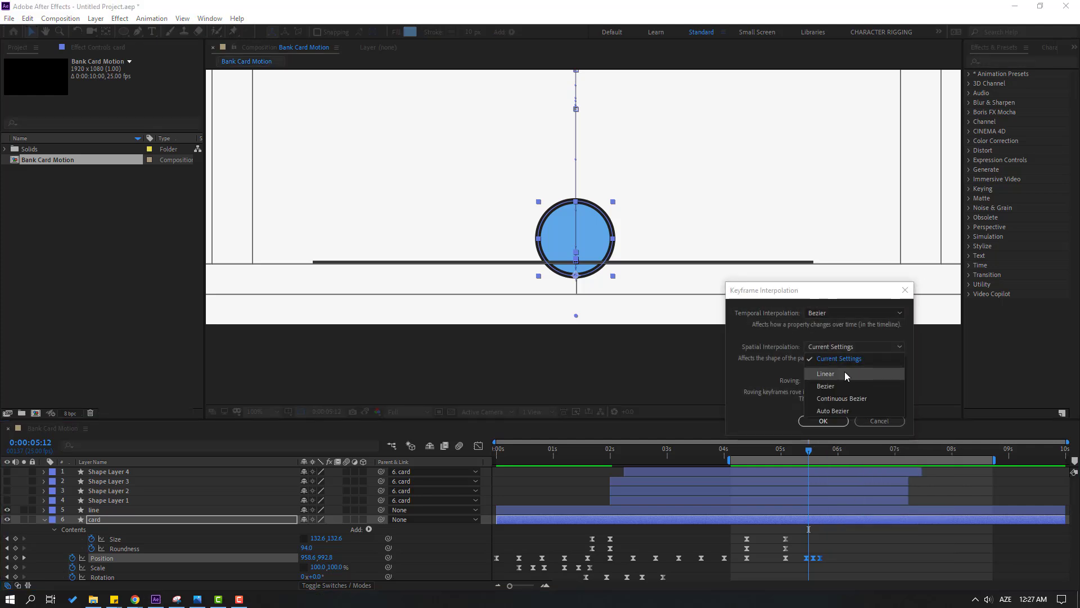
click(844, 373)
click(823, 422)
key(space)
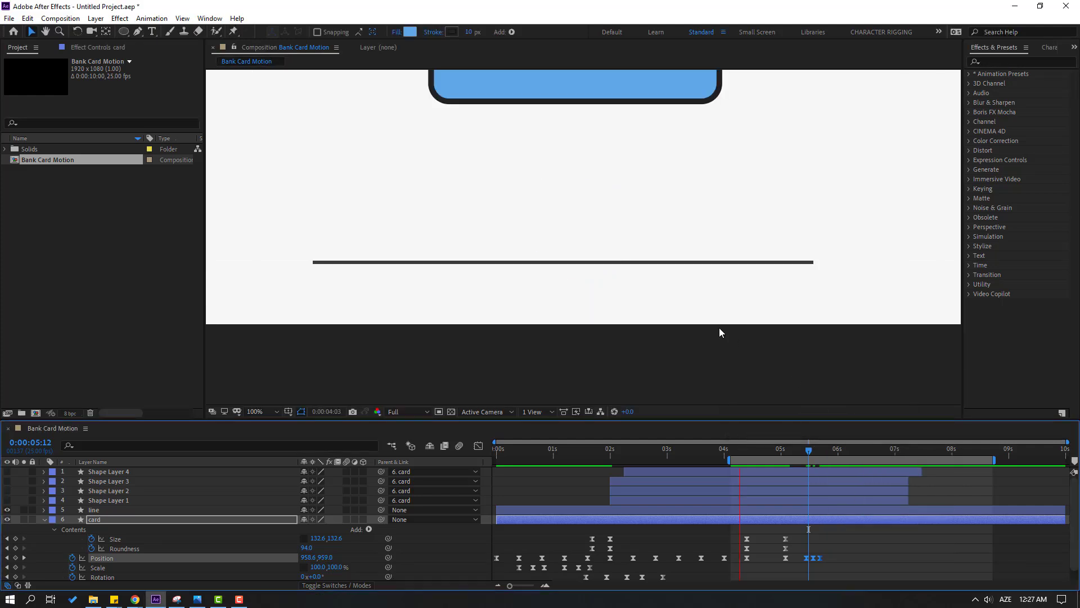
key(comma)
key(comma)
key(comma)
key(comma)
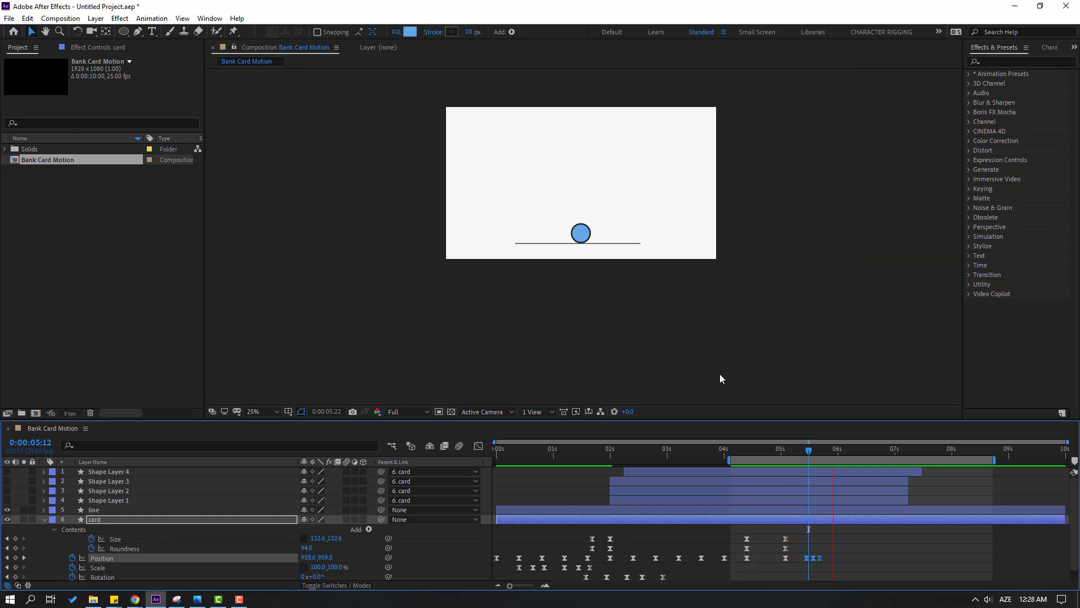
key(space)
key(period)
Move the card's circle-morph end keyframes to about 0:00:04:20, start the landing keyframes at about 0:00:05:13, and preview the timing
click(738, 453)
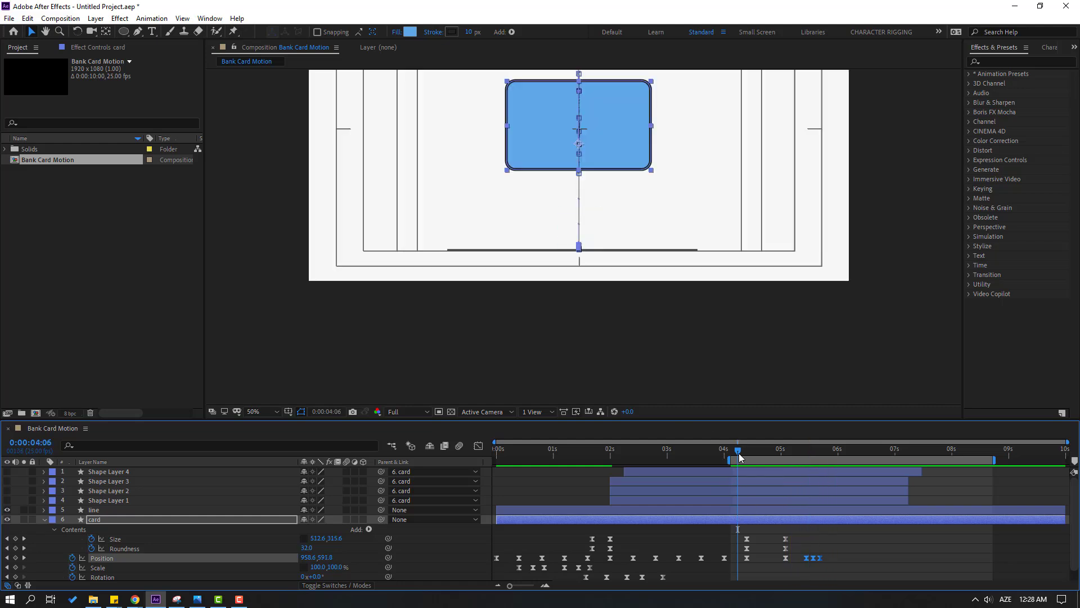
drag(848, 532, 767, 558)
key(comma)
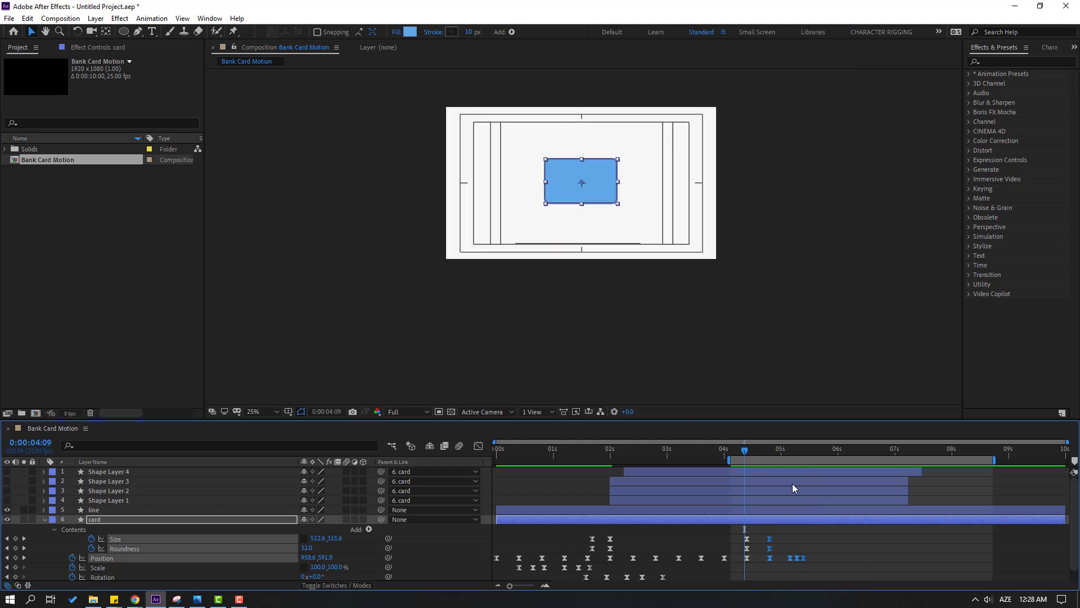
drag(830, 537, 808, 558)
key(space)
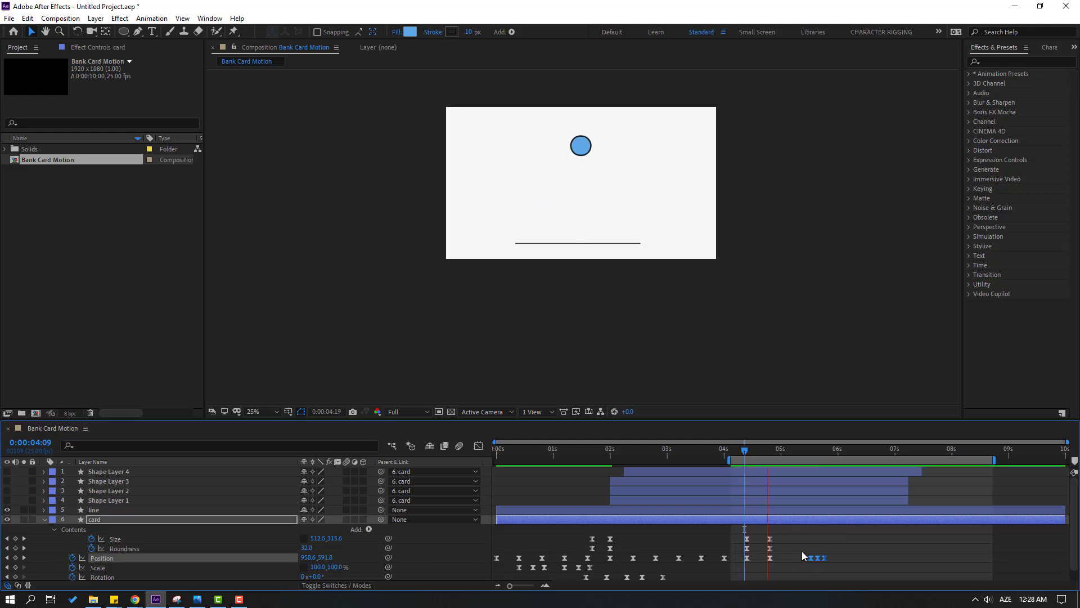
key(space)
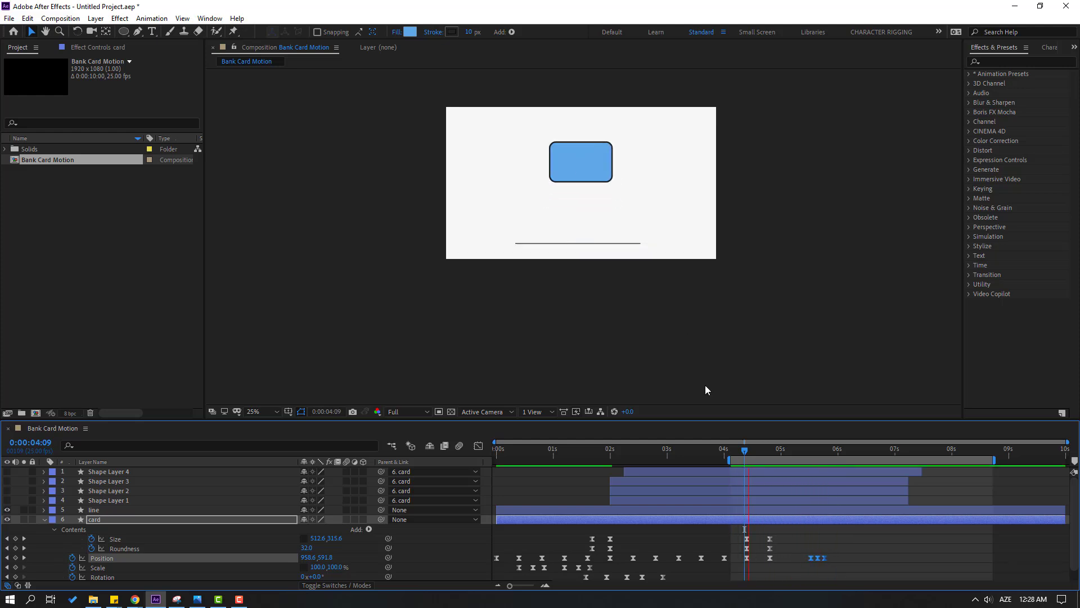
Lengthen the outgoing ease of the card's 0:00:04:10 Position keyframe in the speed graph so the jump's speed peaks later
click(479, 446)
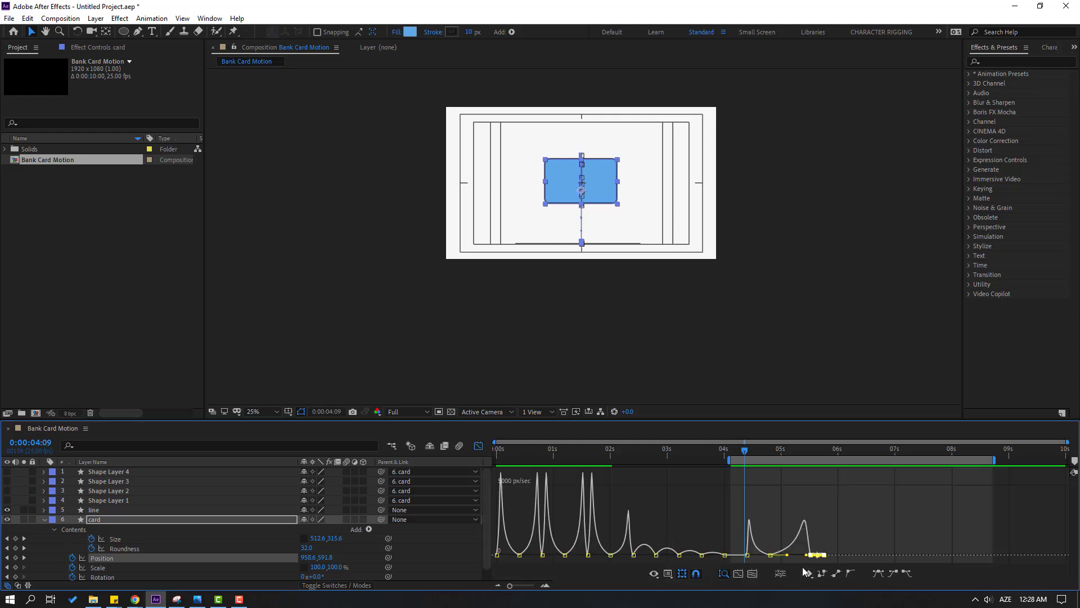
key(equal)
key(space)
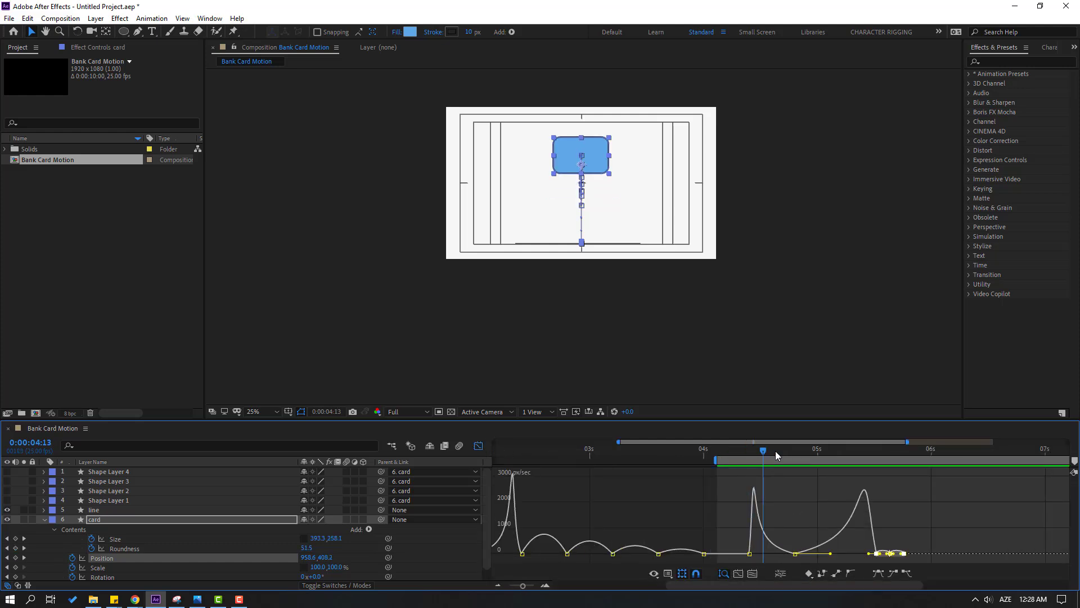
click(794, 485)
mouse_move(755, 453)
mouse_down()
mouse_move(825, 464)
mouse_move(772, 463)
mouse_up()
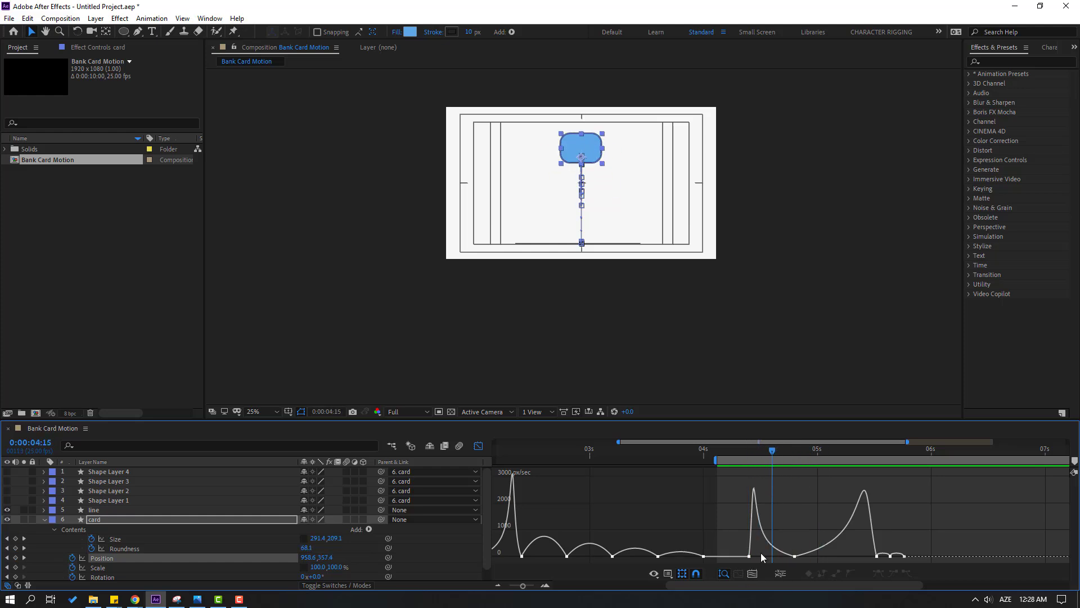
drag(753, 559, 757, 559)
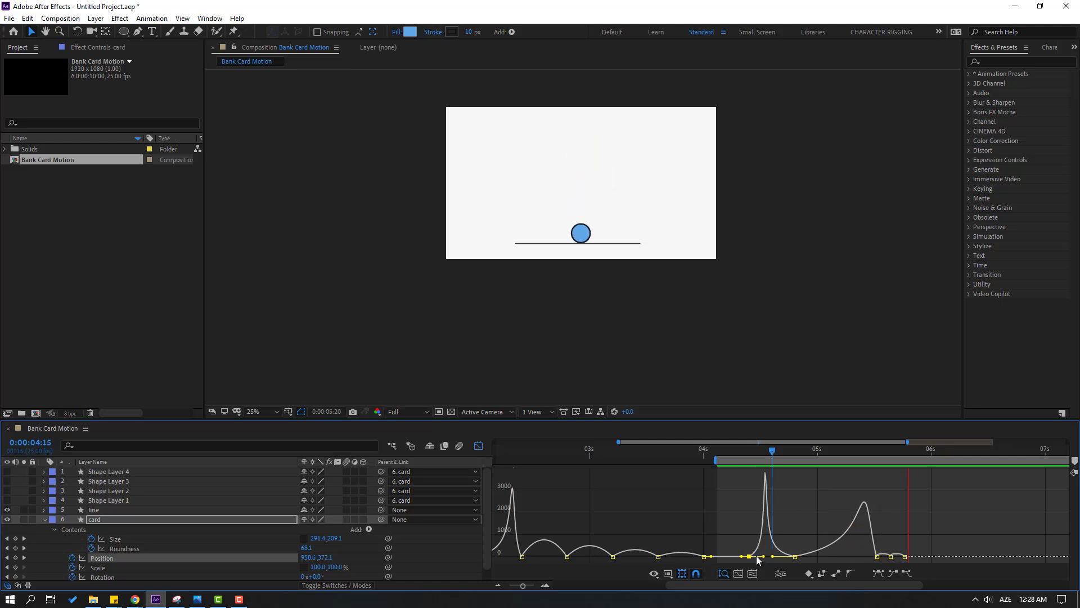
click(478, 446)
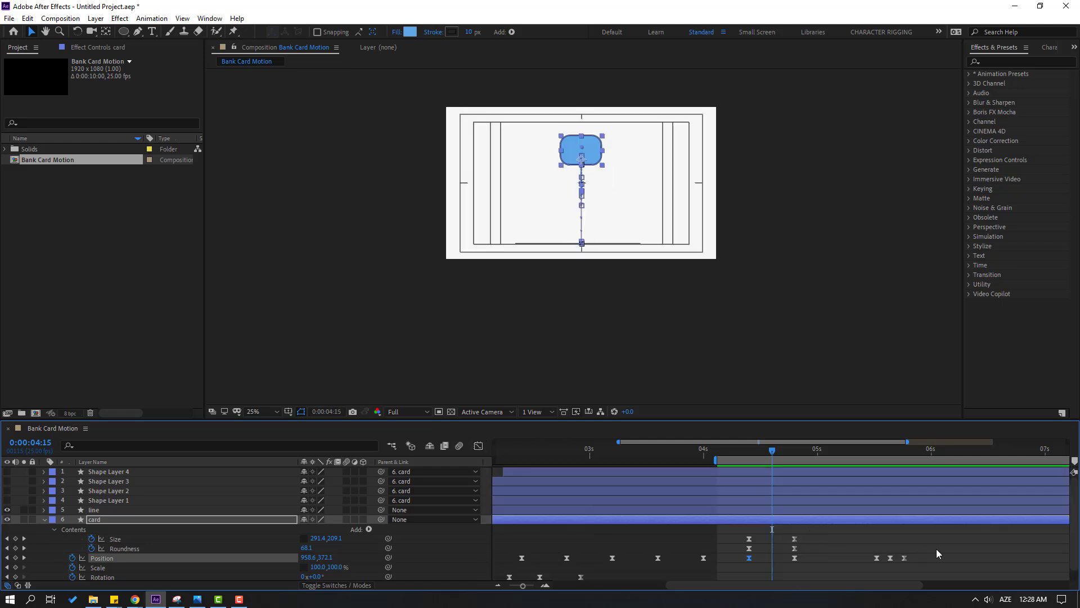
Shift the card's landing Position keyframes to start at about 0:00:05:05 and the morph end keyframes to about 0:00:04:22, and preview
drag(936, 548, 845, 559)
drag(836, 562, 792, 565)
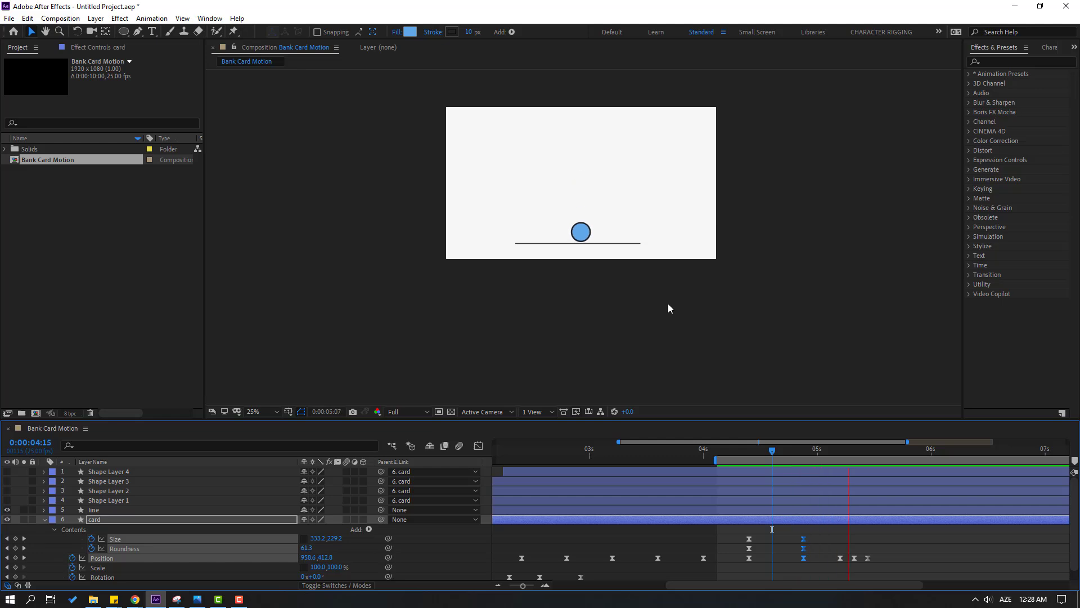
key(comma)
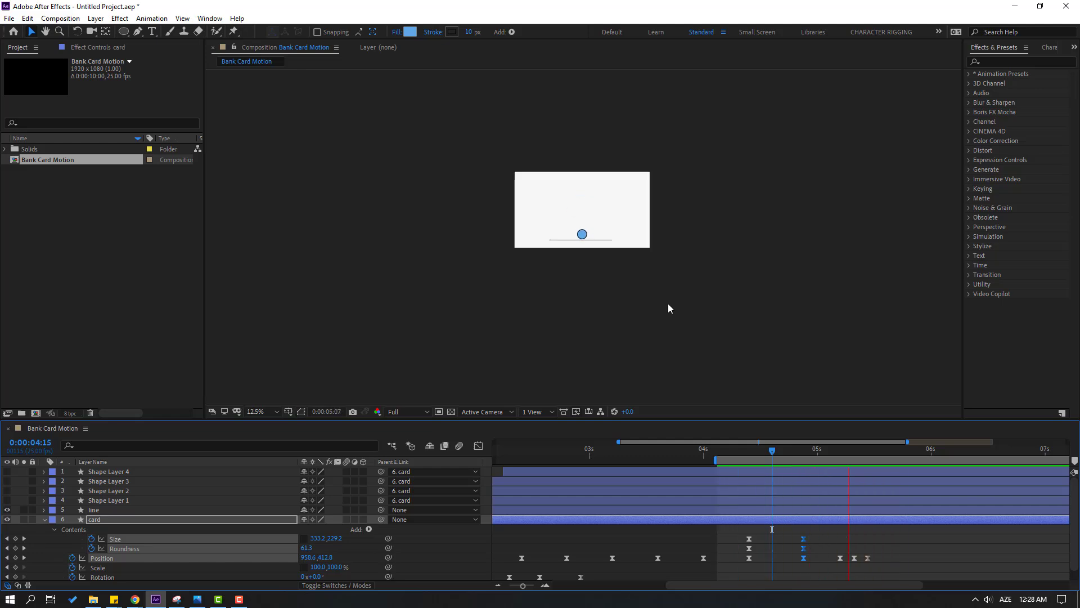
key(space)
End the work area at 0:00:05:15, just after the circle has landed
drag(871, 448, 886, 450)
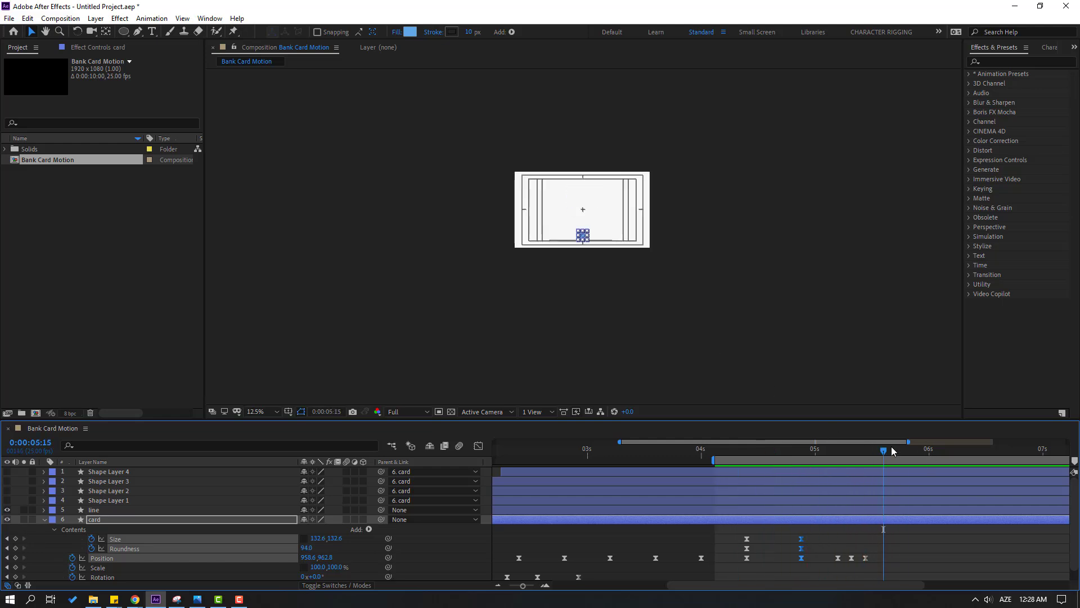
key(n)
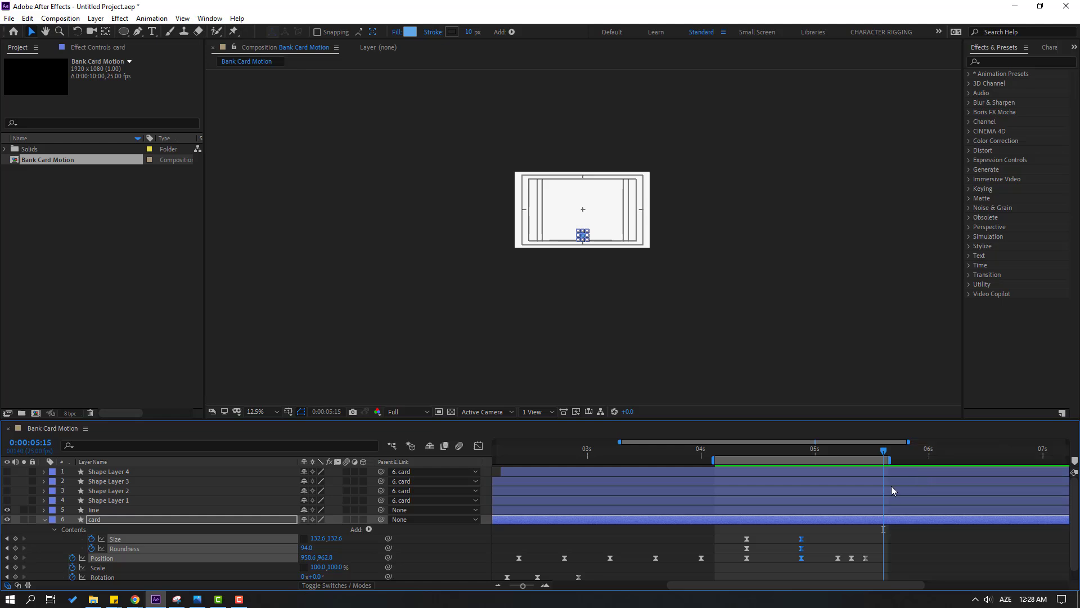
key(semicolon)
Make Shape Layers 1 to 4 visible again and step back through the card animation to about 0:00:03:01
drag(678, 457, 696, 450)
click(8, 498)
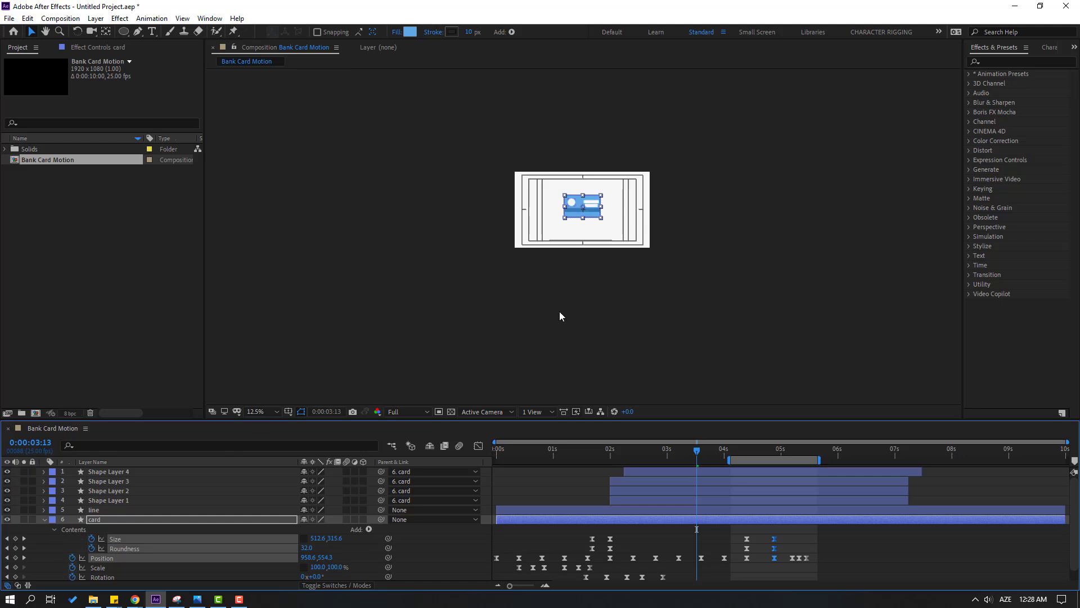
scroll(559, 313, up, 4)
key(Page_Up)
key(Page_Up)
key(Page_Up)
key(Page_Up)
key(Page_Up)
key(Page_Up)
key(Page_Up)
key(Page_Up)
key(Page_Up)
key(Page_Up)
key(Page_Up)
key(Page_Up)
Add a Scale keyframe at 0:00:04:08 to each of Shape Layers 1 to 4, keeping their current scales
click(114, 502)
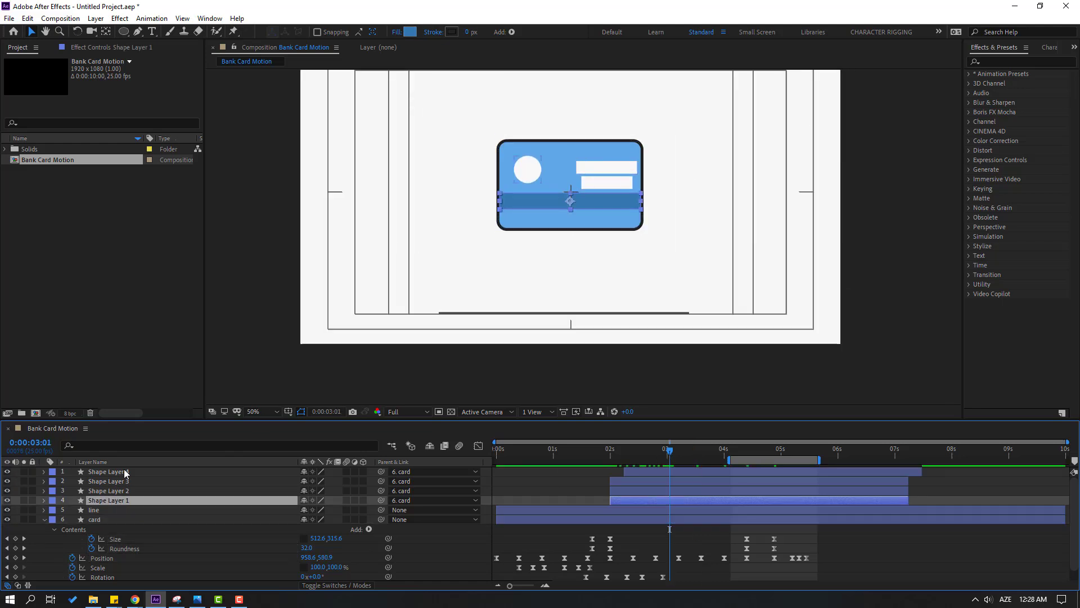
shift+click(639, 472)
key(s)
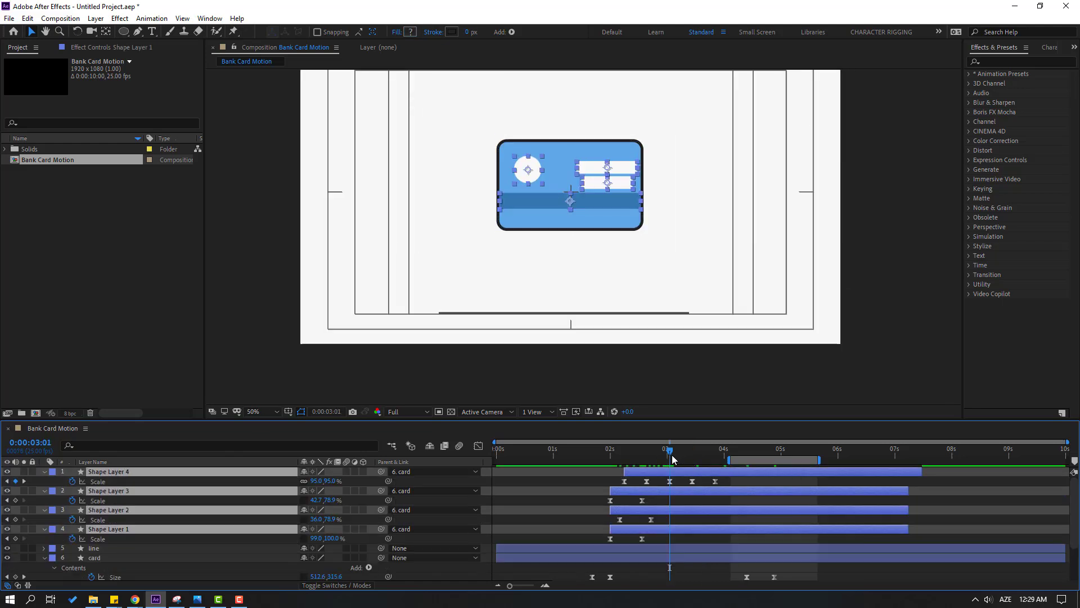
drag(677, 451, 746, 457)
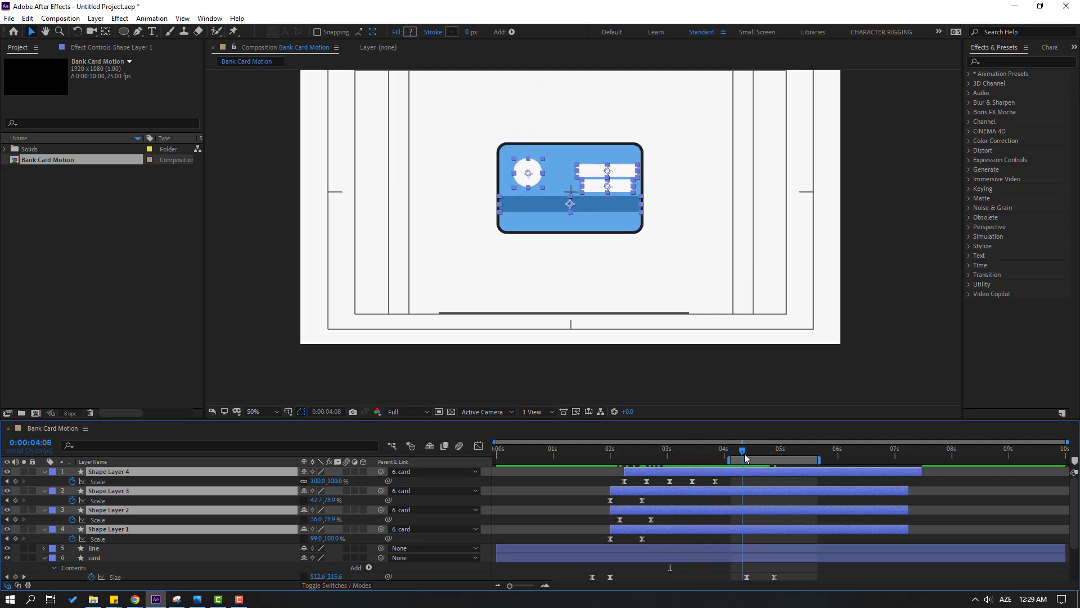
click(16, 481)
Copy the first Scale keyframe of each of Shape Layers 1 to 4 to 0:00:04:20 so the card details shrink away
drag(751, 453, 769, 452)
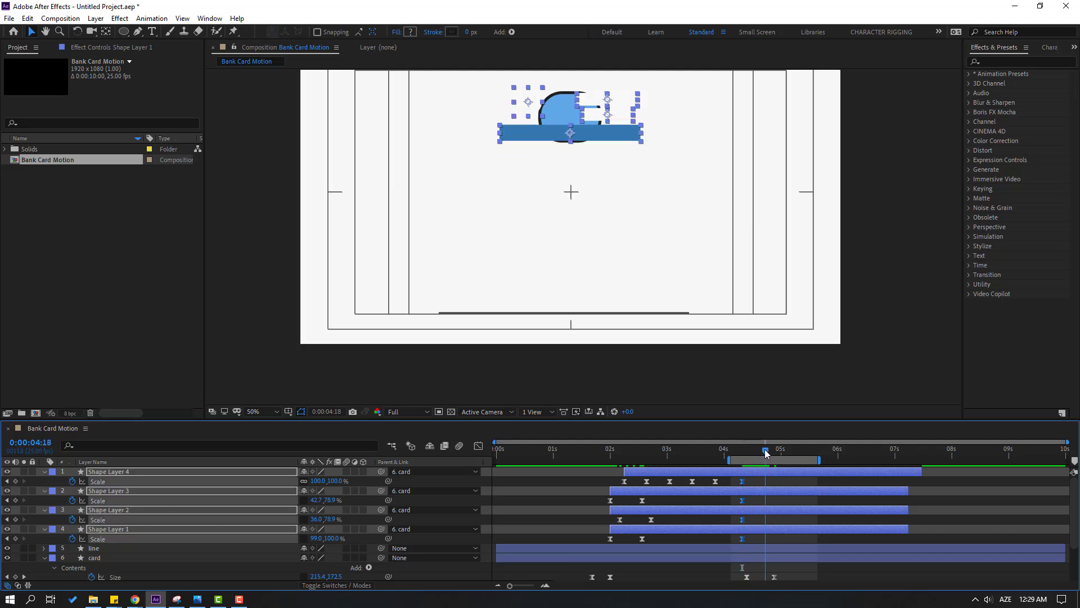
click(789, 481)
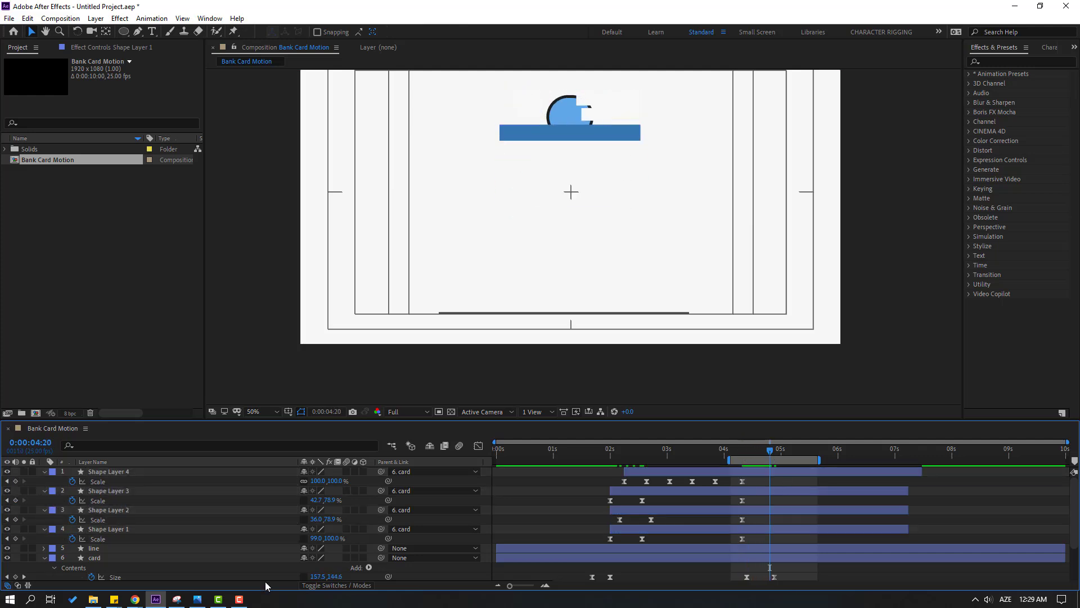
click(610, 538)
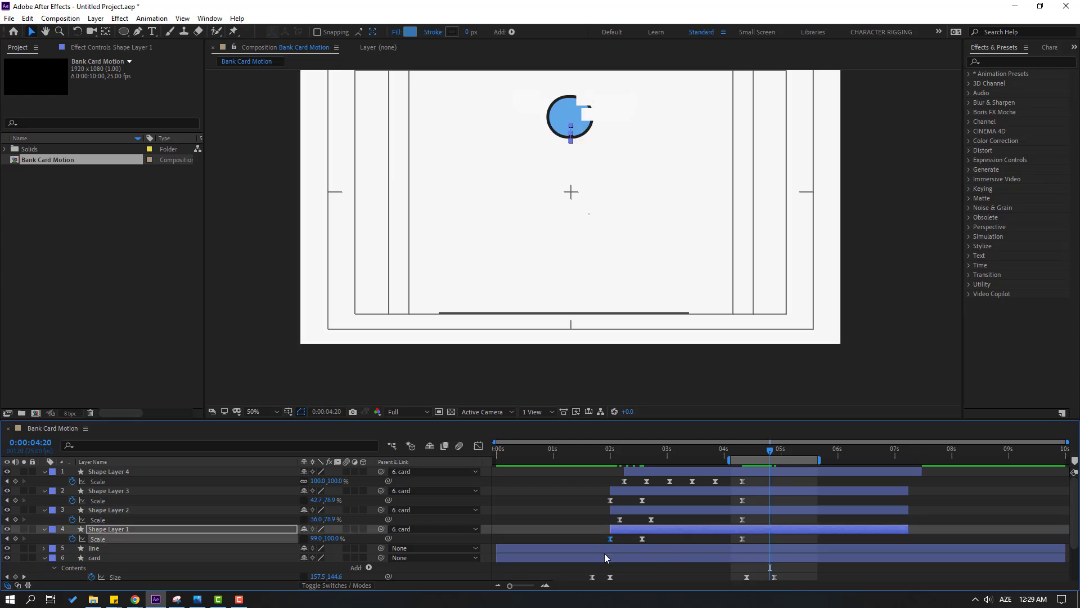
key(ctrl+c)
key(ctrl+v)
click(620, 520)
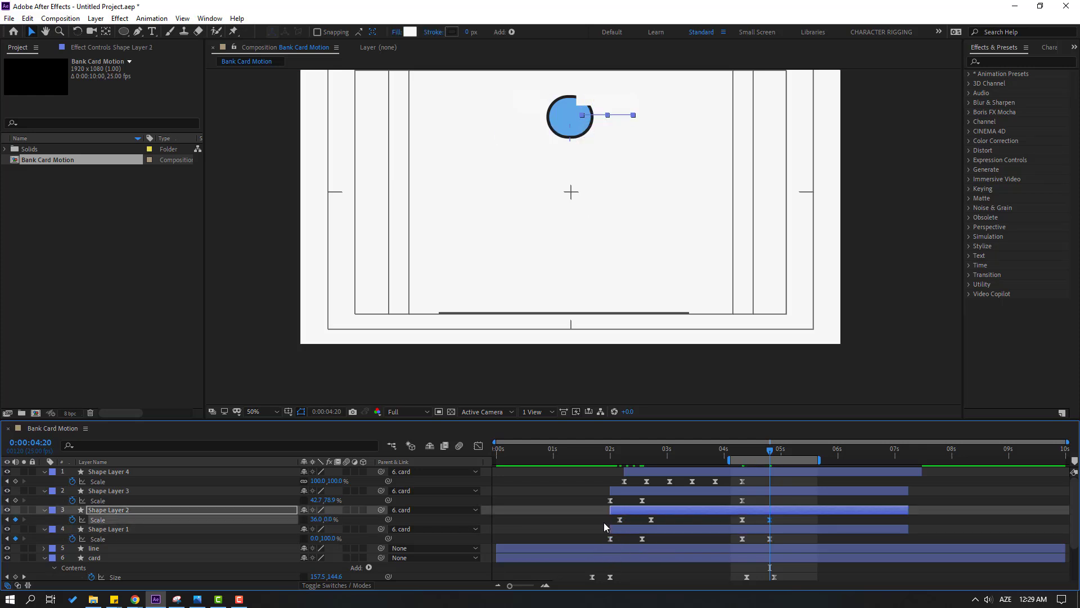
click(609, 500)
key(ctrl+c)
key(ctrl+v)
click(625, 481)
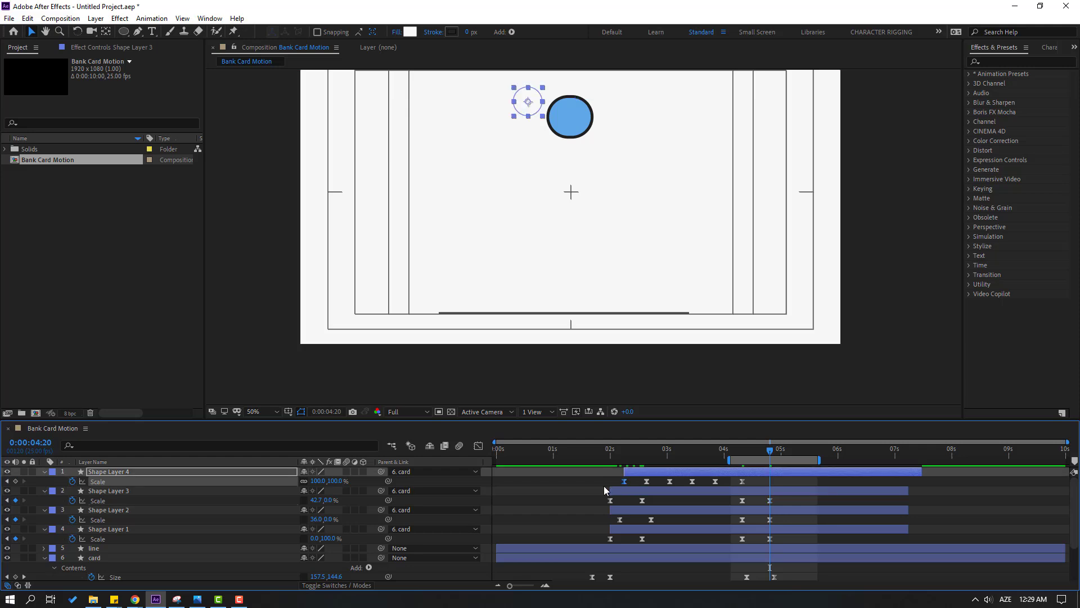
Move the final Scale keyframes of Shape Layers 1 to 4 earlier to about 0:00:04:16 and preview the fitted composition
mouse_move(752, 446)
mouse_down()
mouse_move(776, 450)
mouse_move(738, 453)
mouse_up()
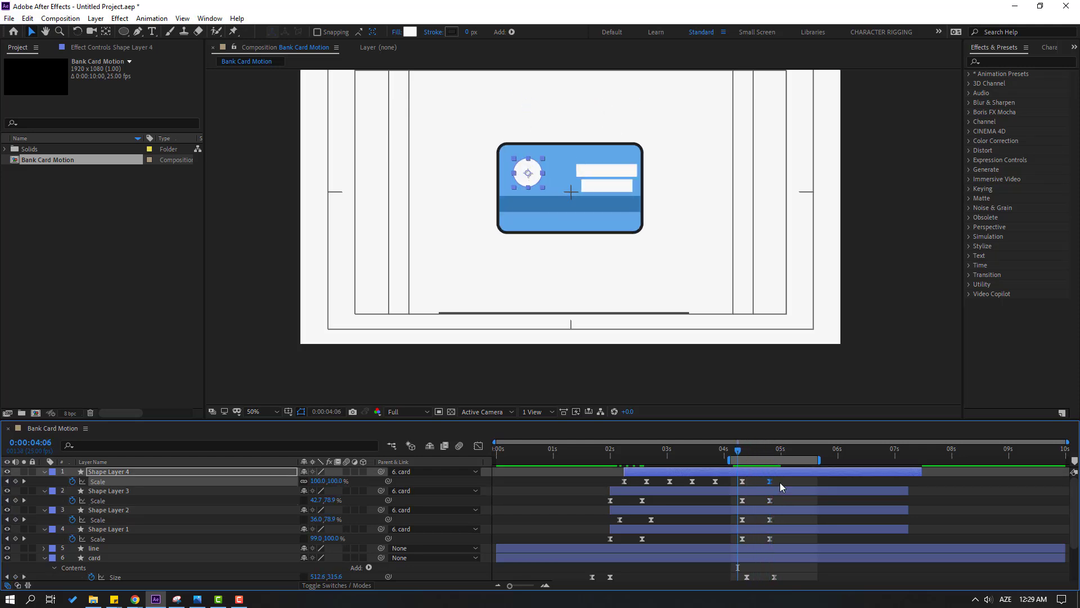
drag(780, 483, 761, 539)
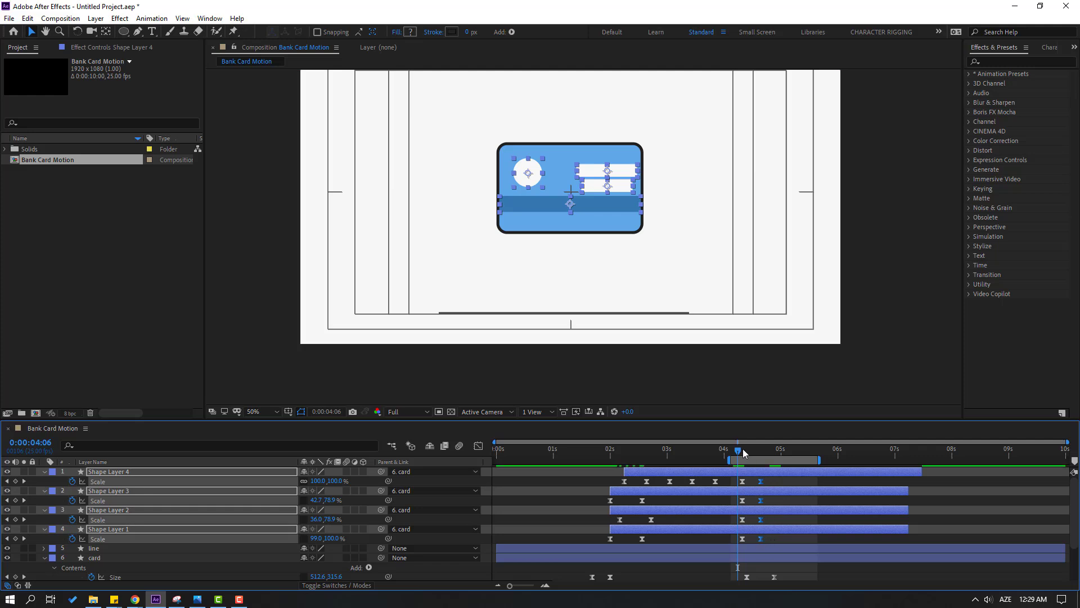
drag(743, 452, 762, 450)
click(260, 411)
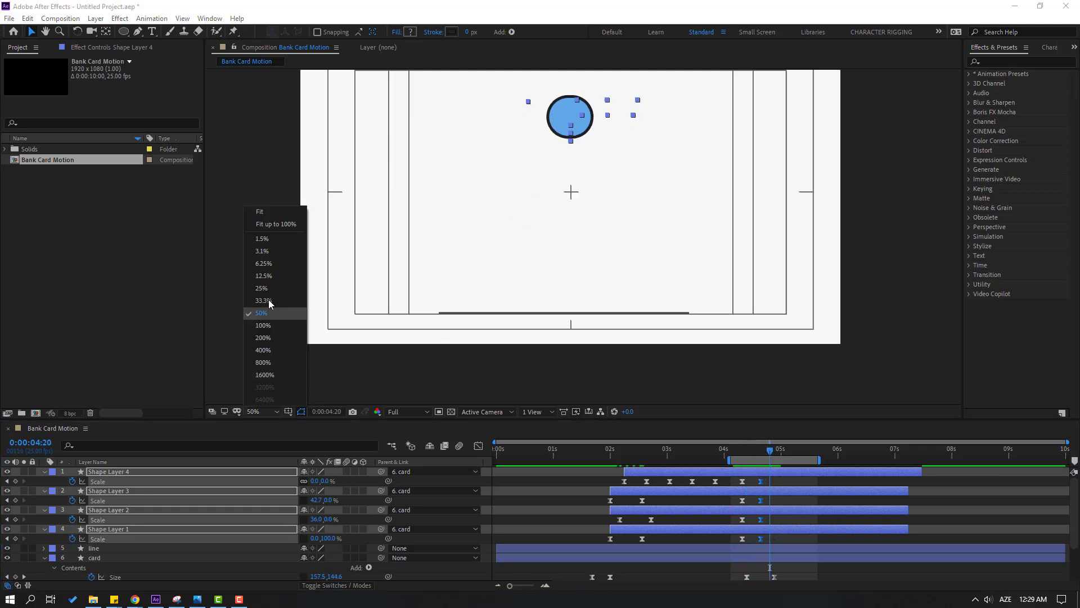
click(275, 224)
key(space)
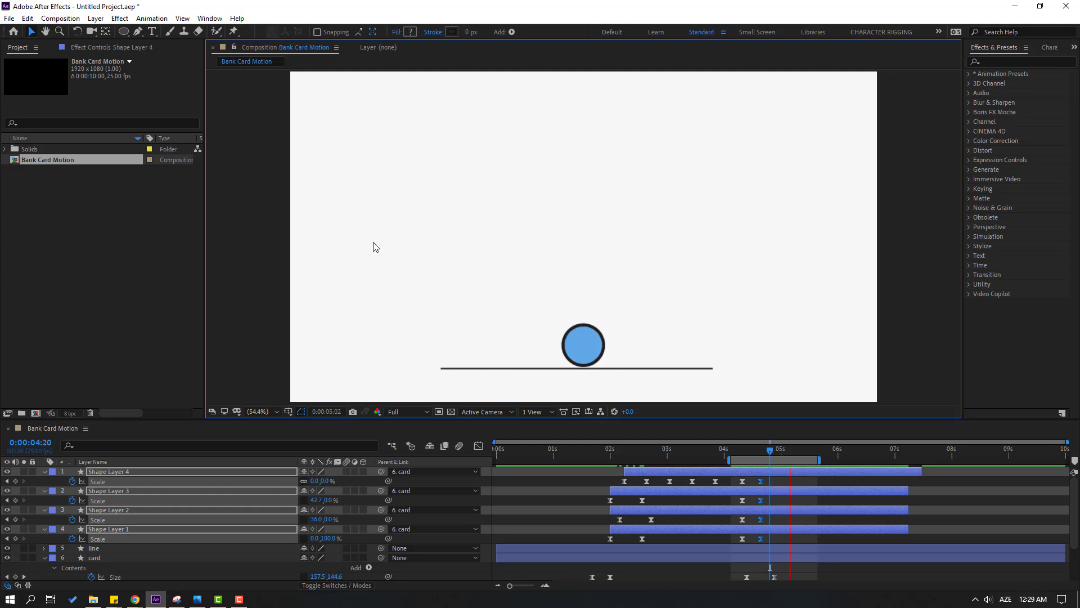
key(space)
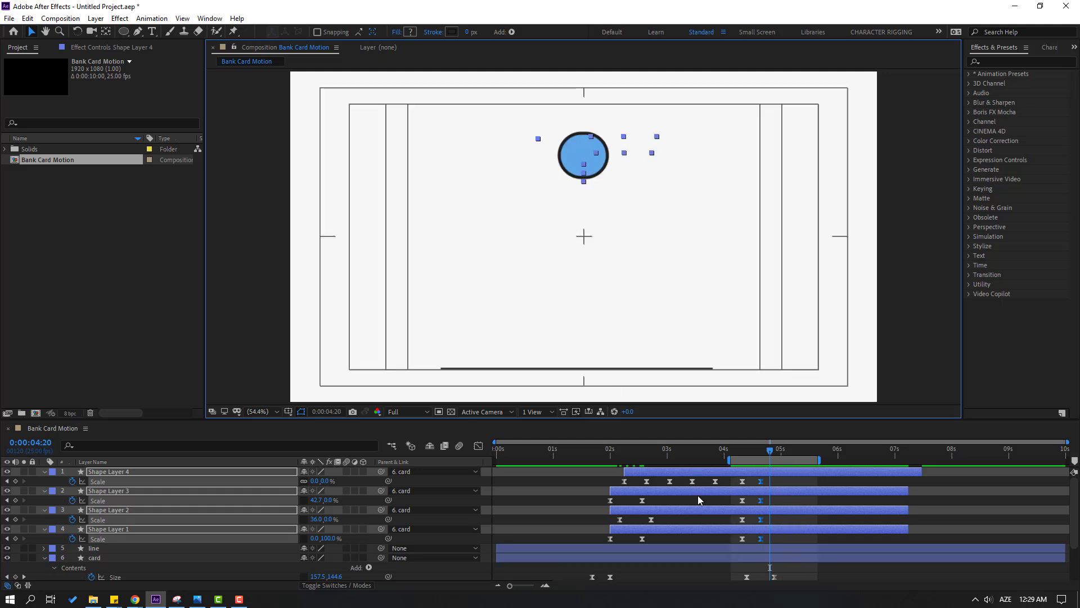
Extend the work area back to the composition's start, collapse all layer properties and preview the whole animation
drag(729, 462, 449, 469)
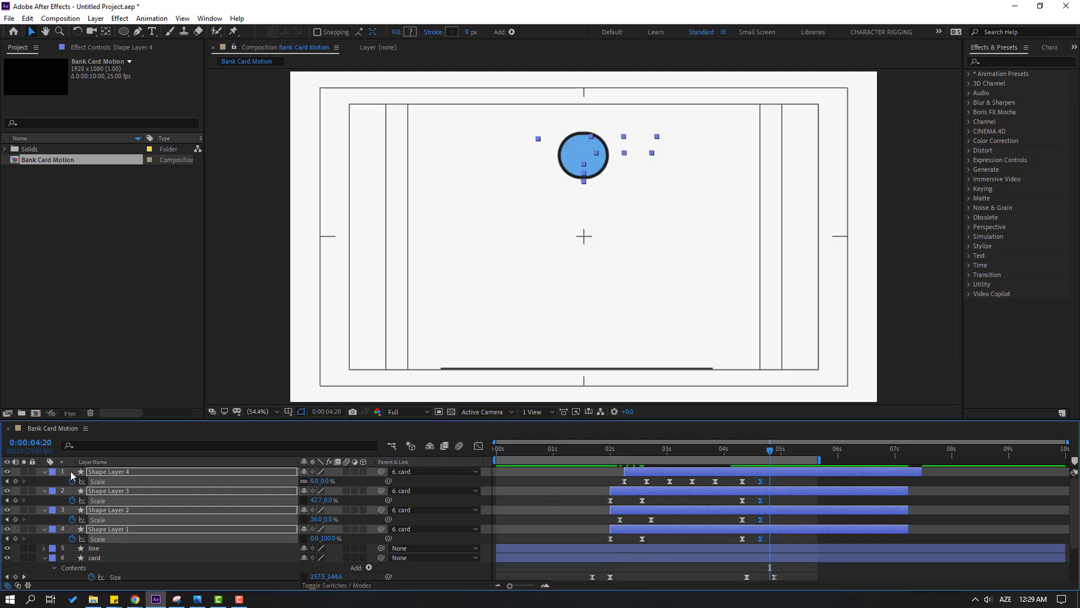
click(44, 475)
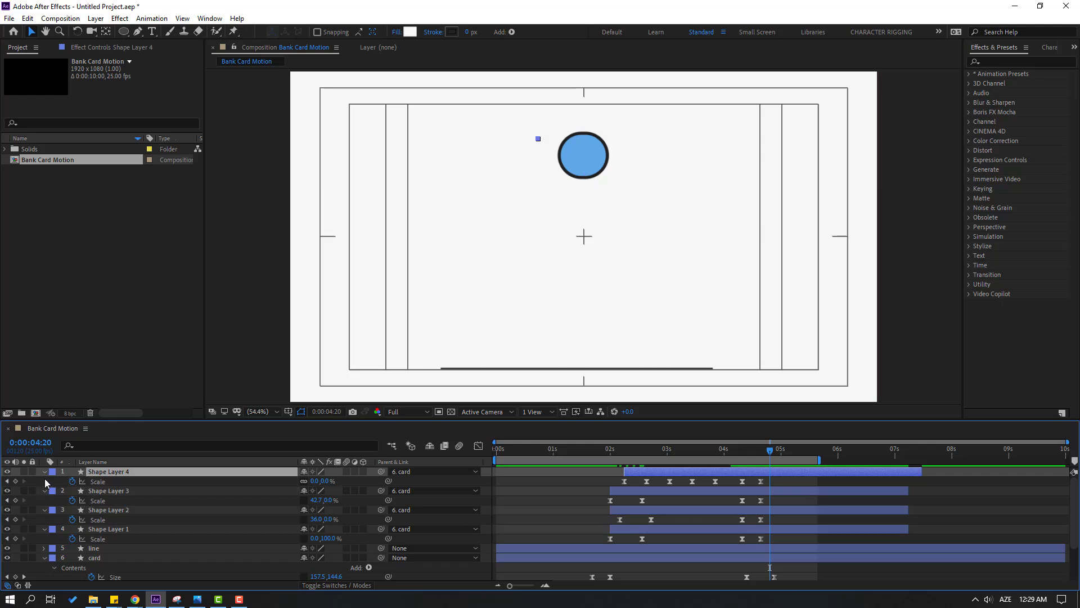
key(ctrl+a)
key(u)
click(314, 555)
key(space)
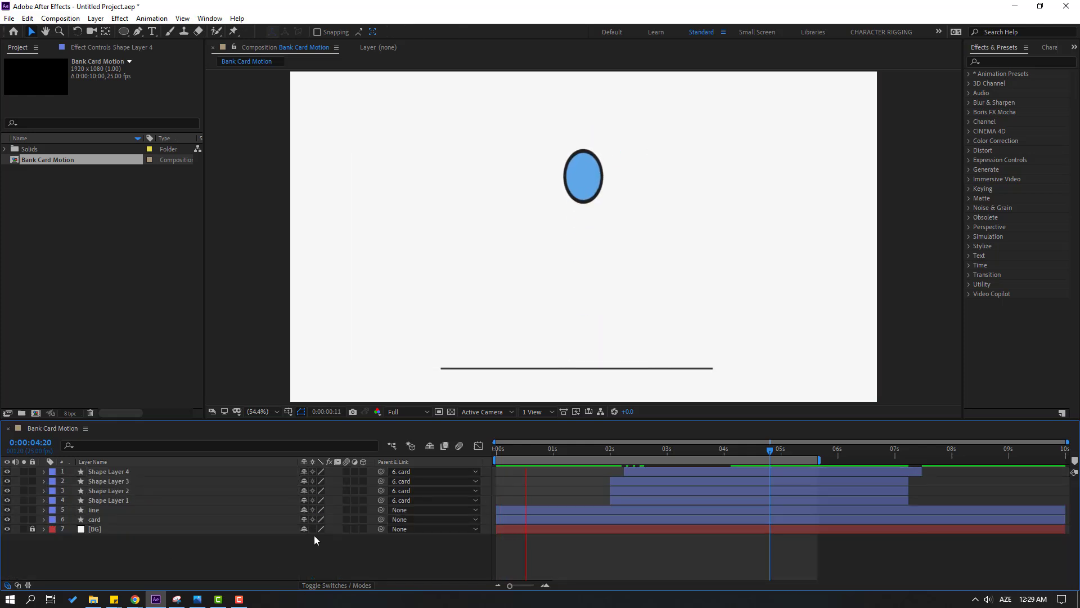